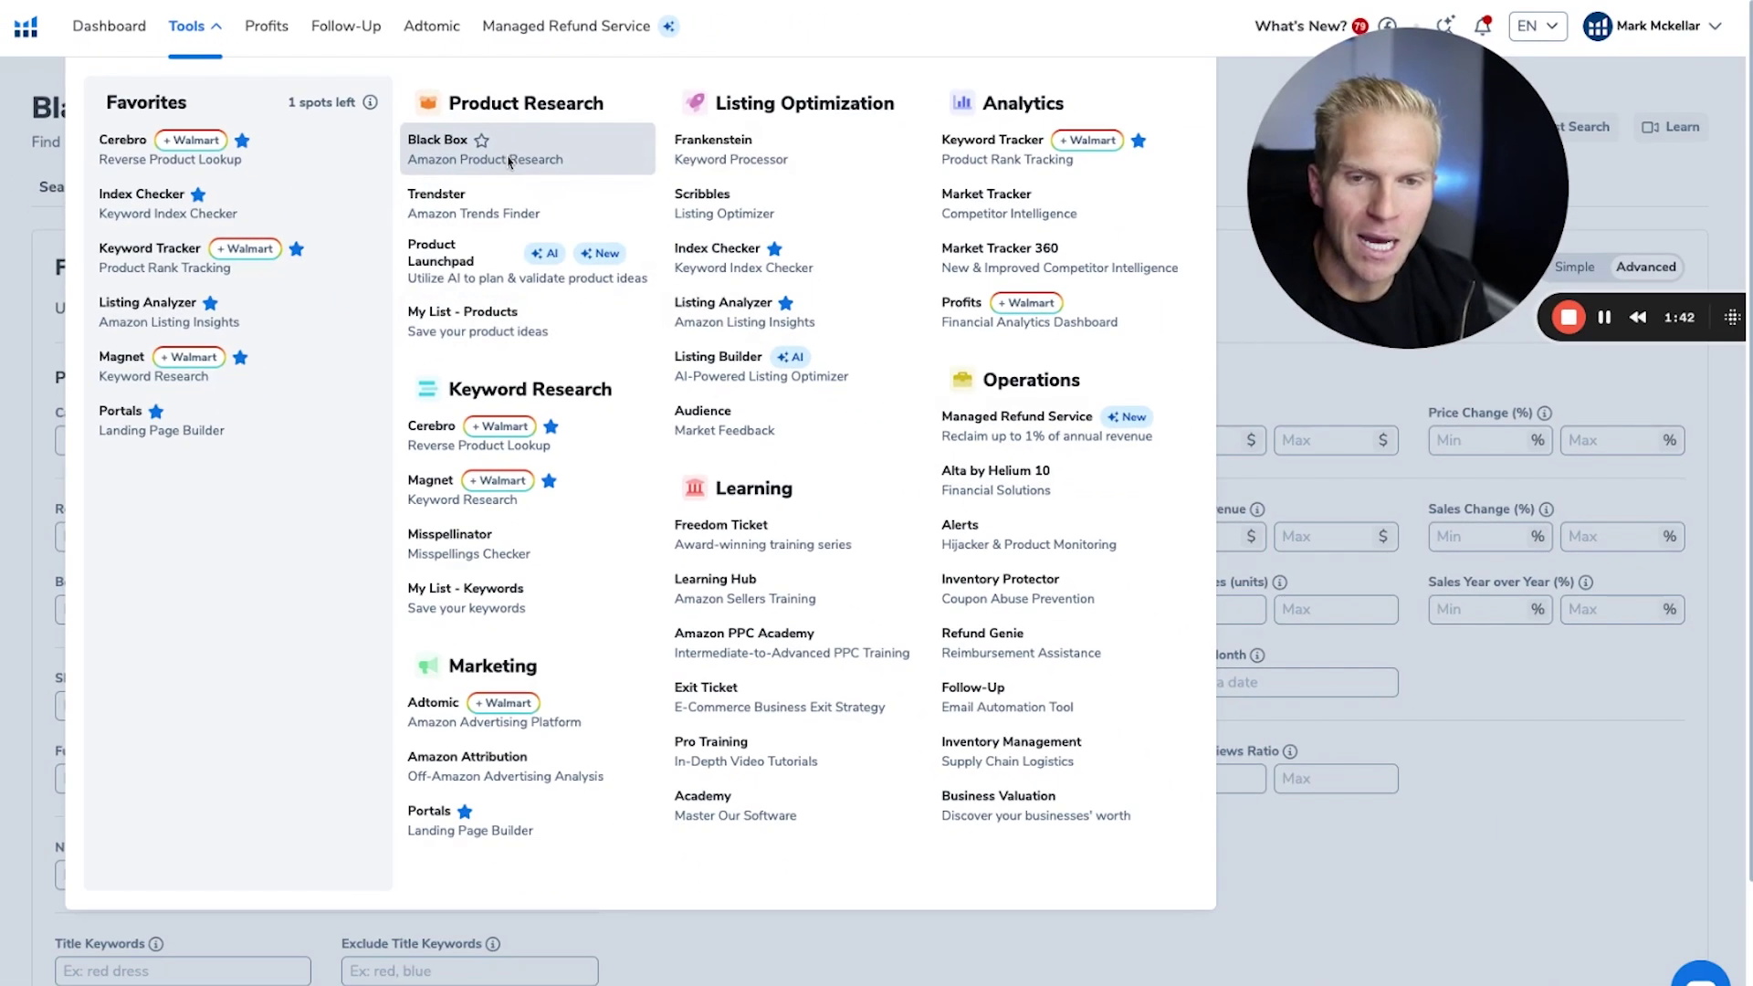
Open the Black Box product research tool and expand the Arts, Crafts & Sewing category down to the Beading & Jewelry Making subcategories
{"action": "left_click", "coordinate": [509, 162]}
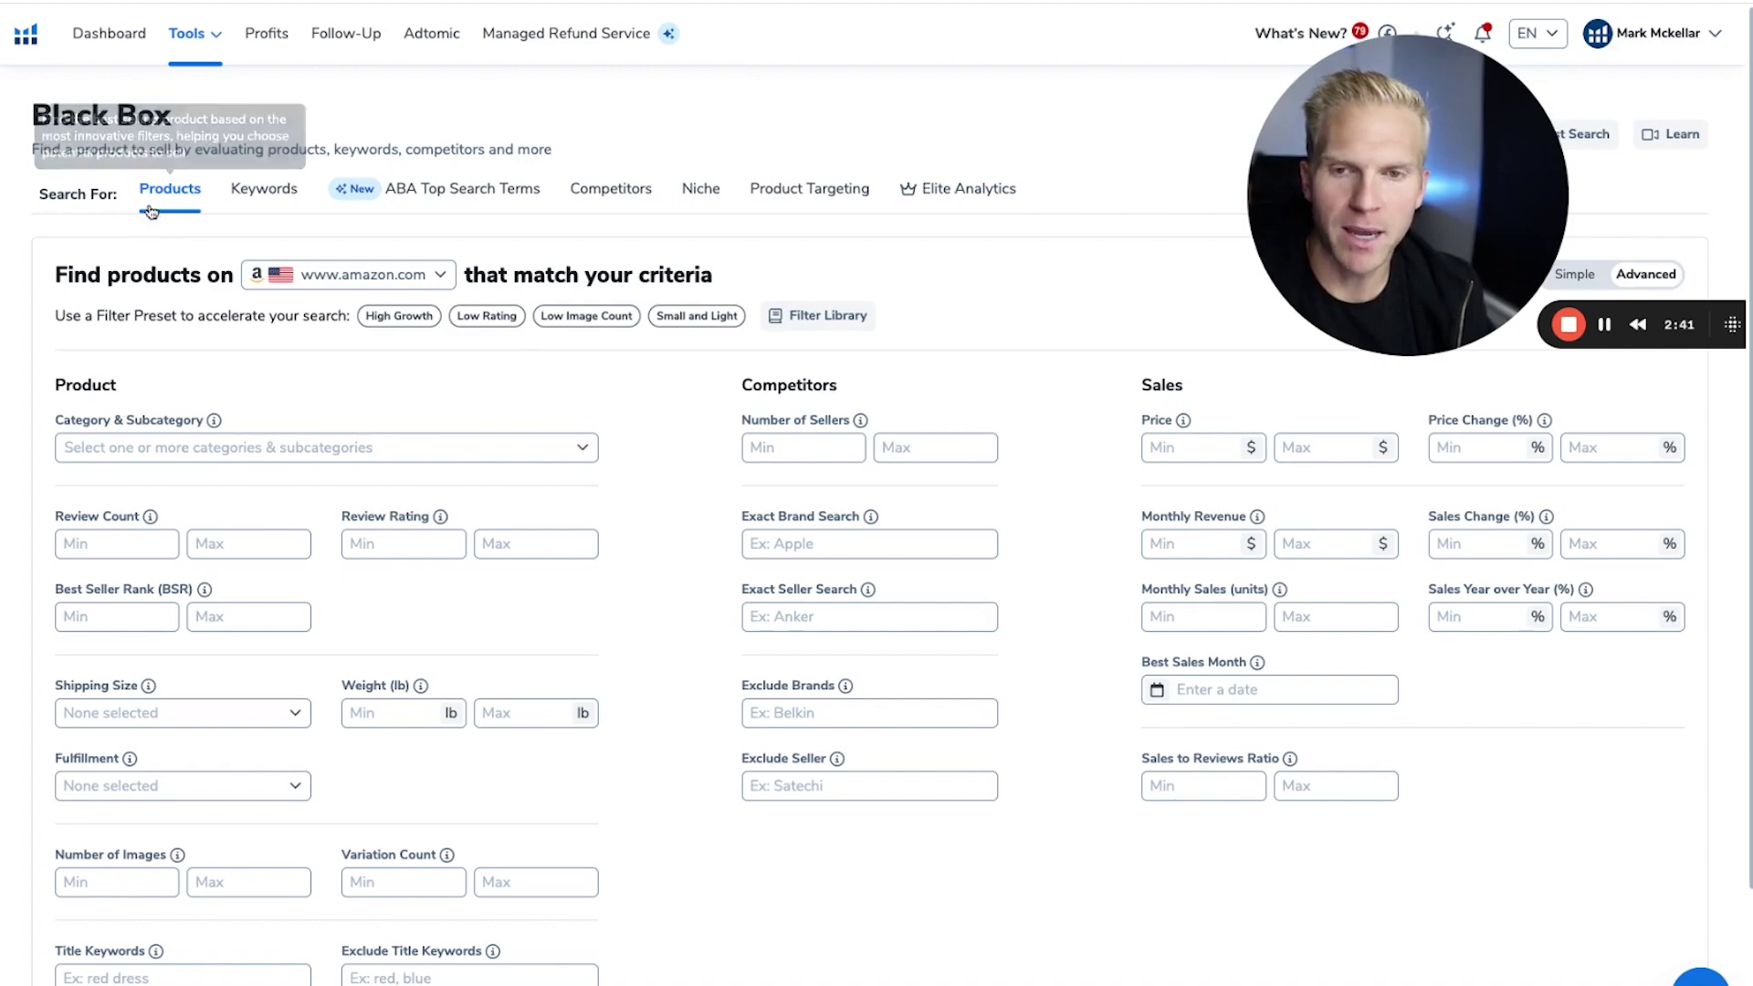
{"action": "left_click", "coordinate": [185, 446]}
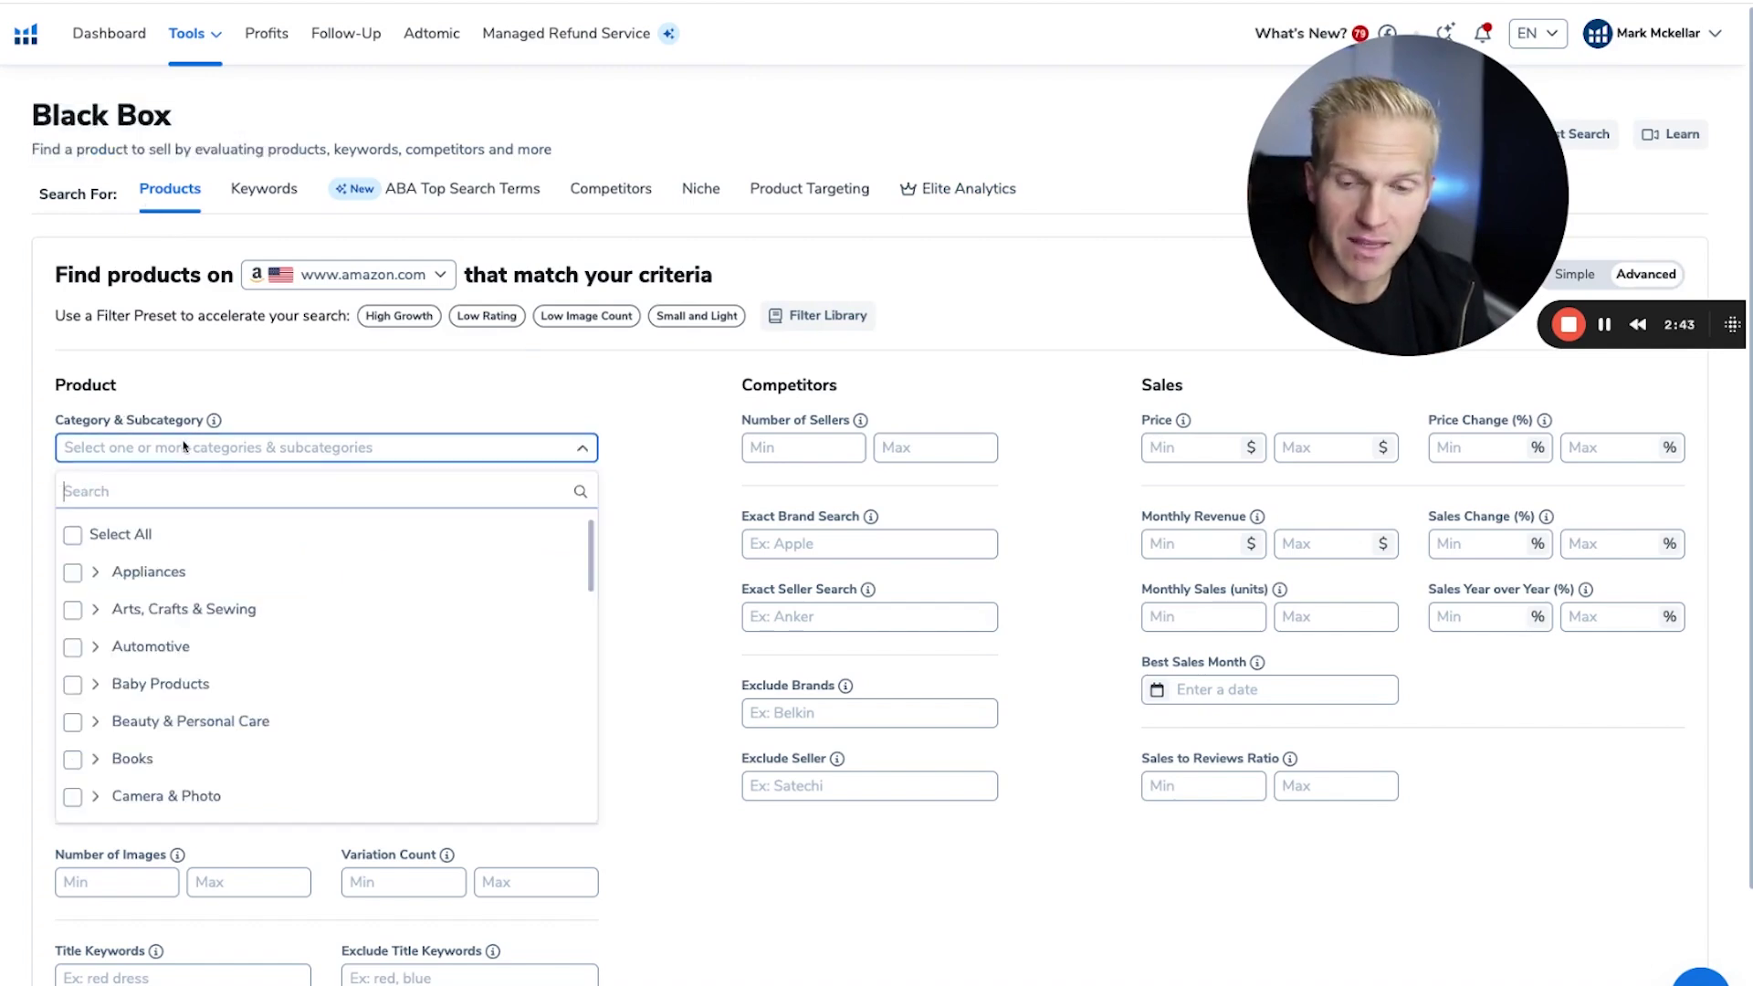
{"action": "scroll", "coordinate": [310, 417], "scroll_direction": "down", "scroll_amount": 2}
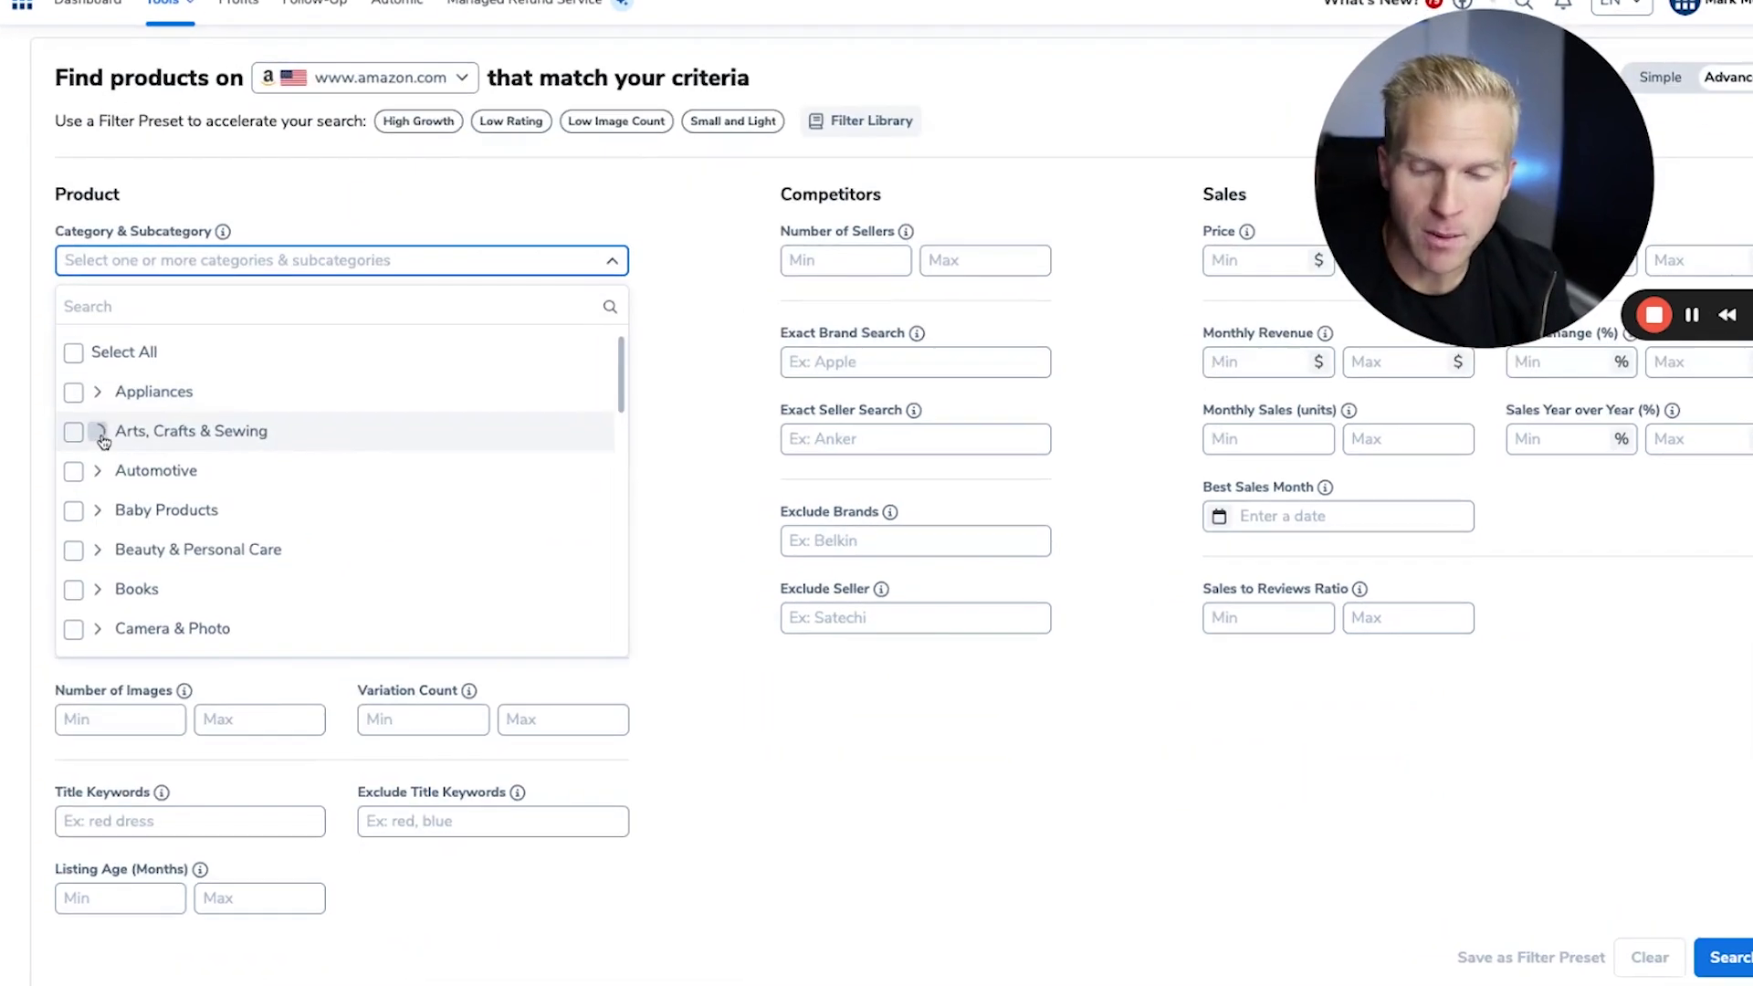
{"action": "left_click", "coordinate": [97, 434]}
{"action": "scroll", "coordinate": [241, 454], "scroll_direction": "down", "scroll_amount": 1}
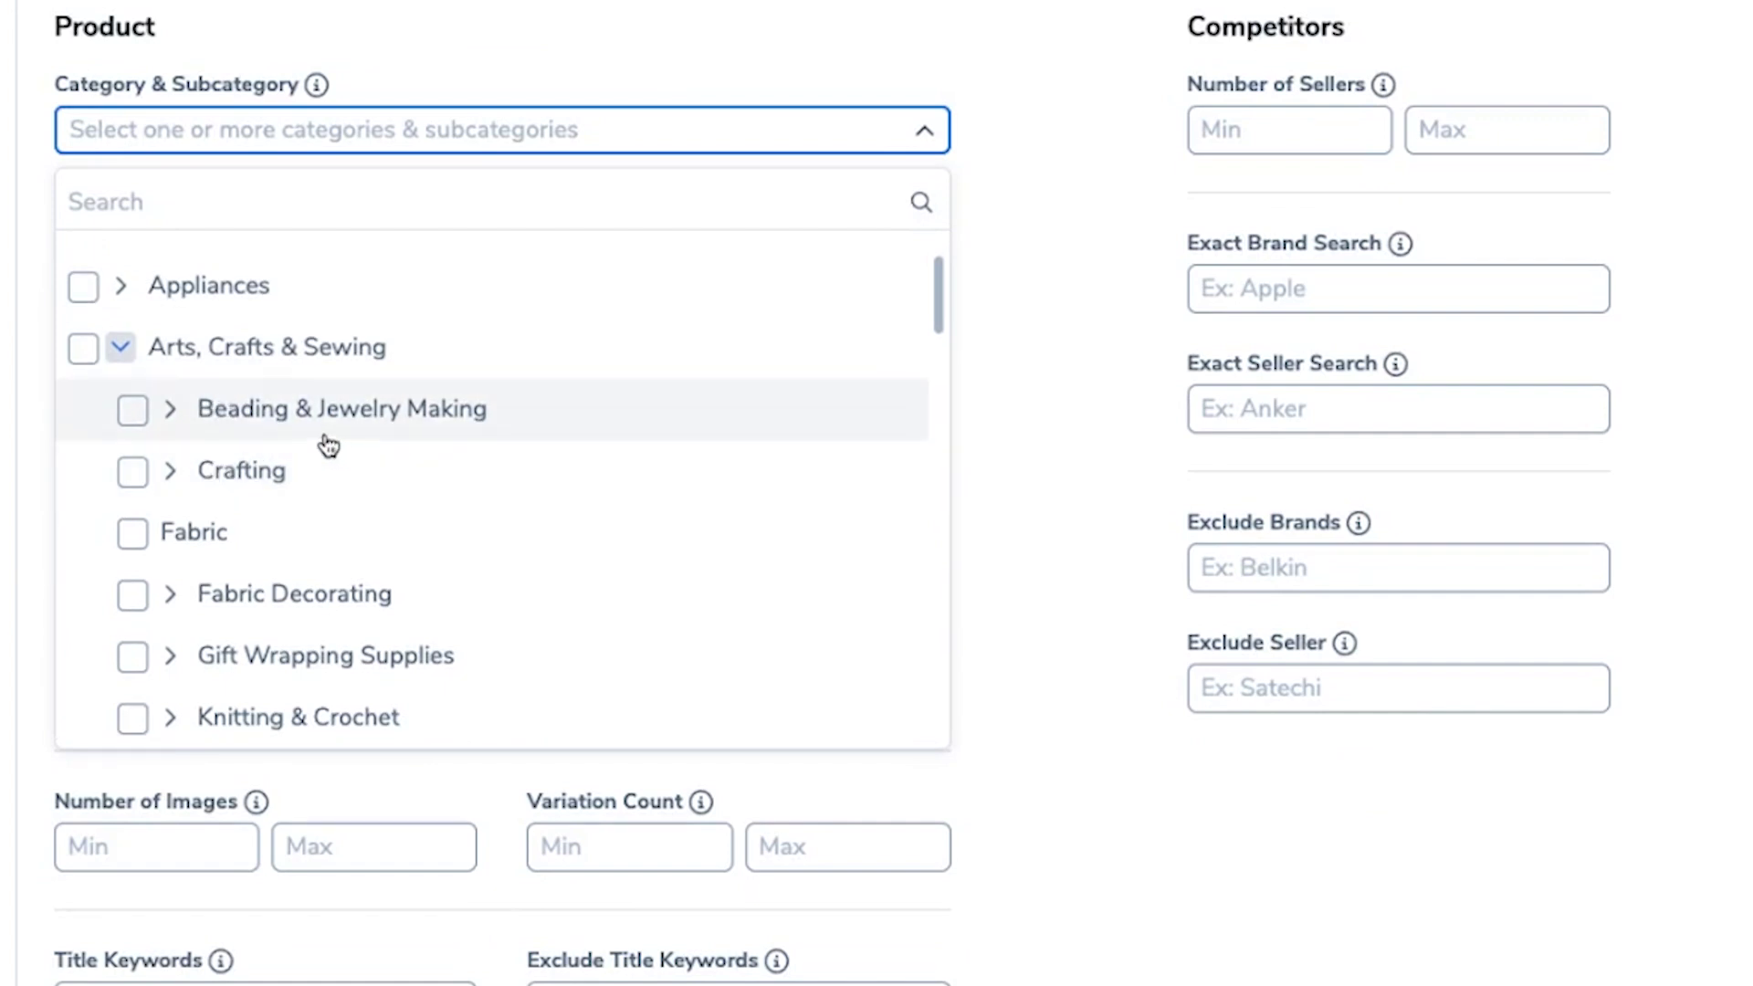
{"action": "left_click", "coordinate": [170, 411]}
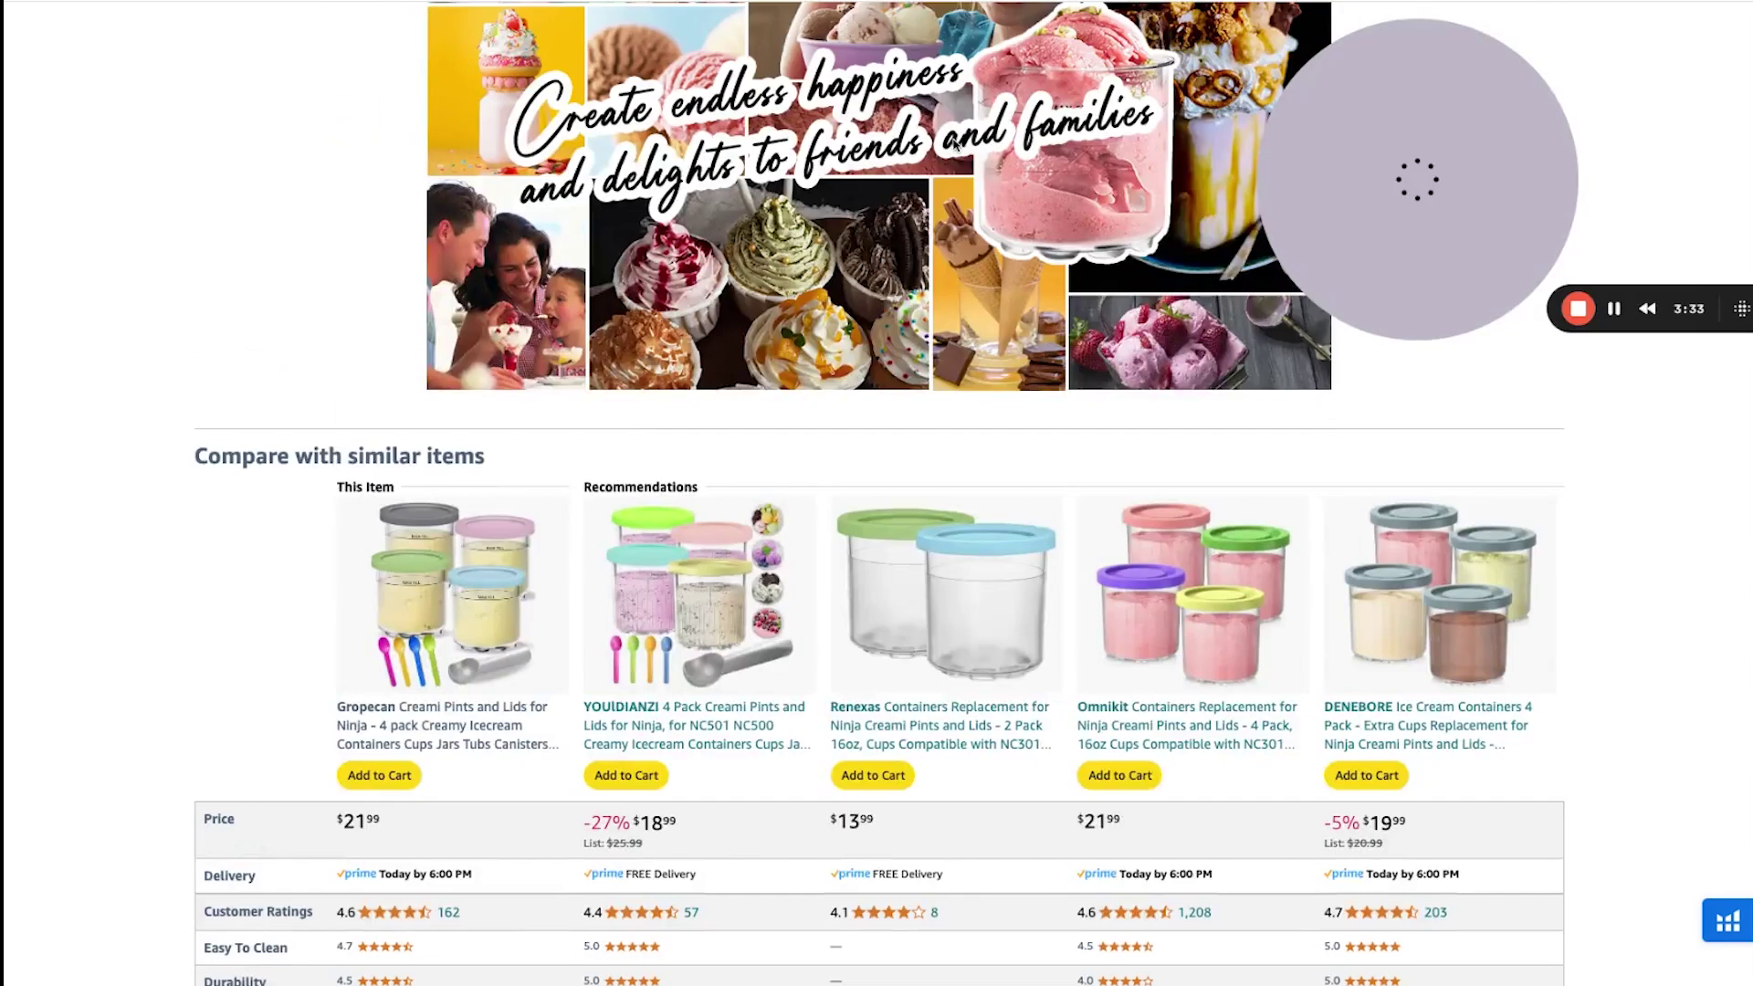
Examine the similar-items comparison and the Additional Information section, including the best sellers rank, on the Gropecan container listing on Amazon
{"action": "scroll", "coordinate": [954, 146], "scroll_direction": "up", "scroll_amount": 10}
{"action": "scroll", "coordinate": [959, 153], "scroll_direction": "down", "scroll_amount": 10}
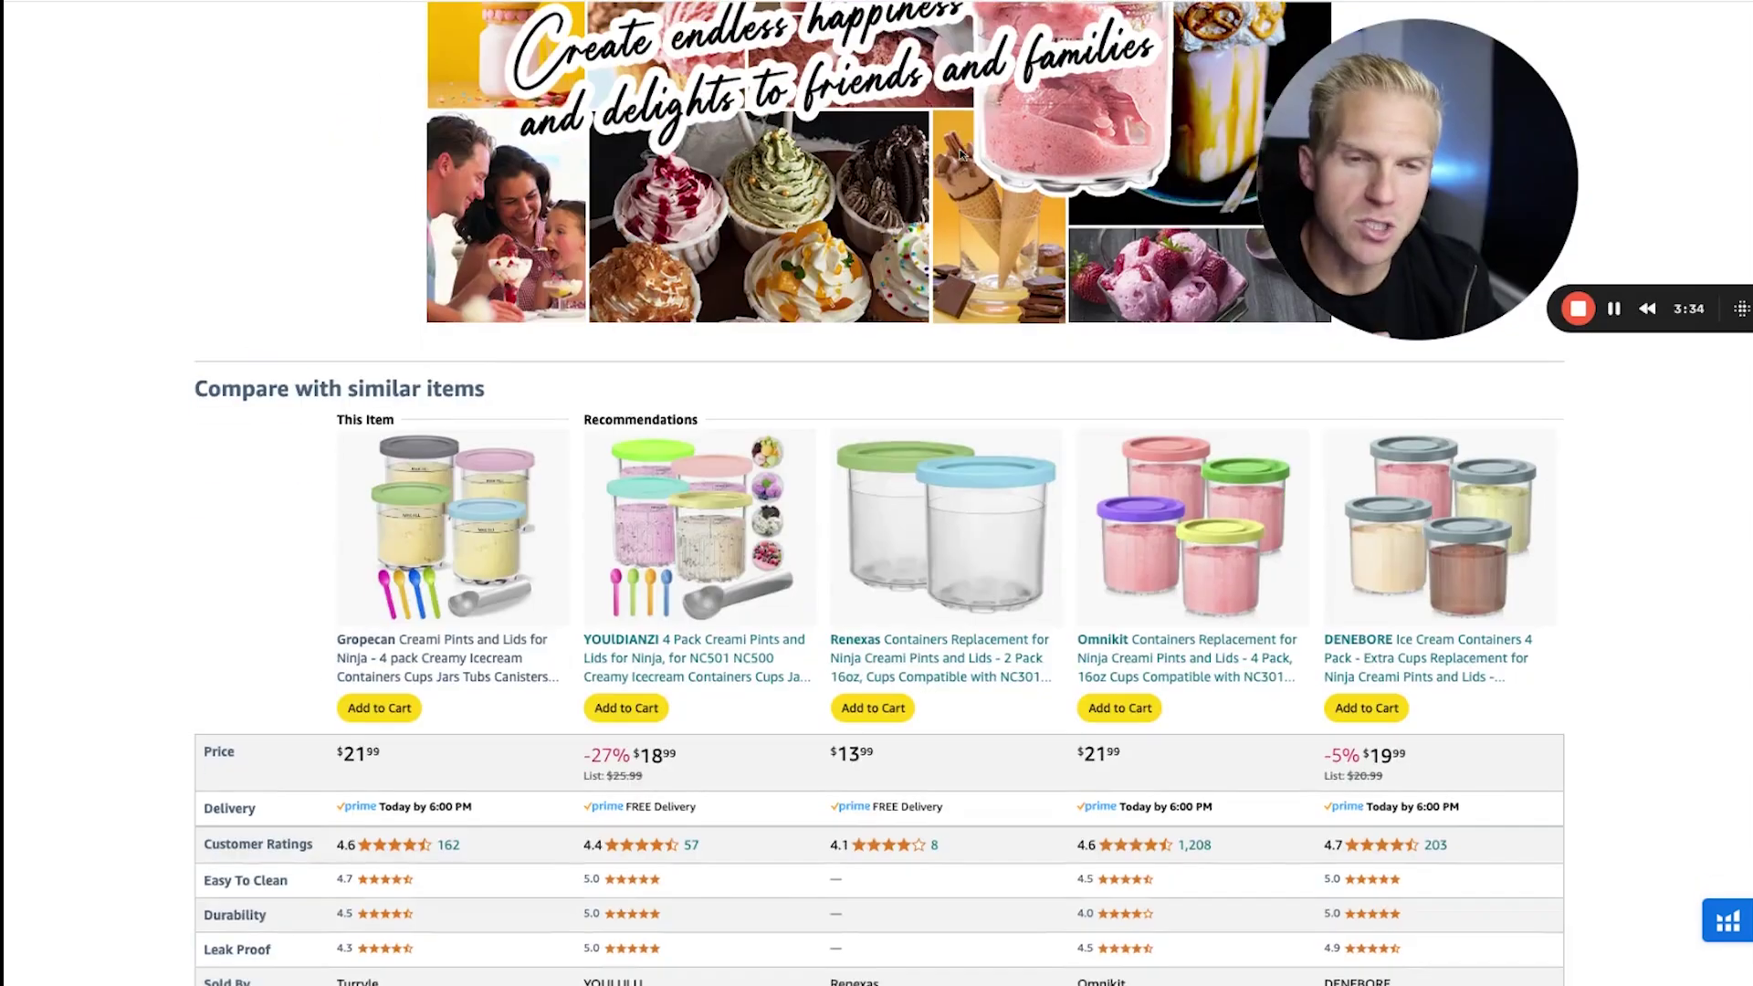
{"action": "scroll", "coordinate": [959, 153], "scroll_direction": "down", "scroll_amount": 8}
{"action": "scroll", "coordinate": [949, 162], "scroll_direction": "up", "scroll_amount": 5}
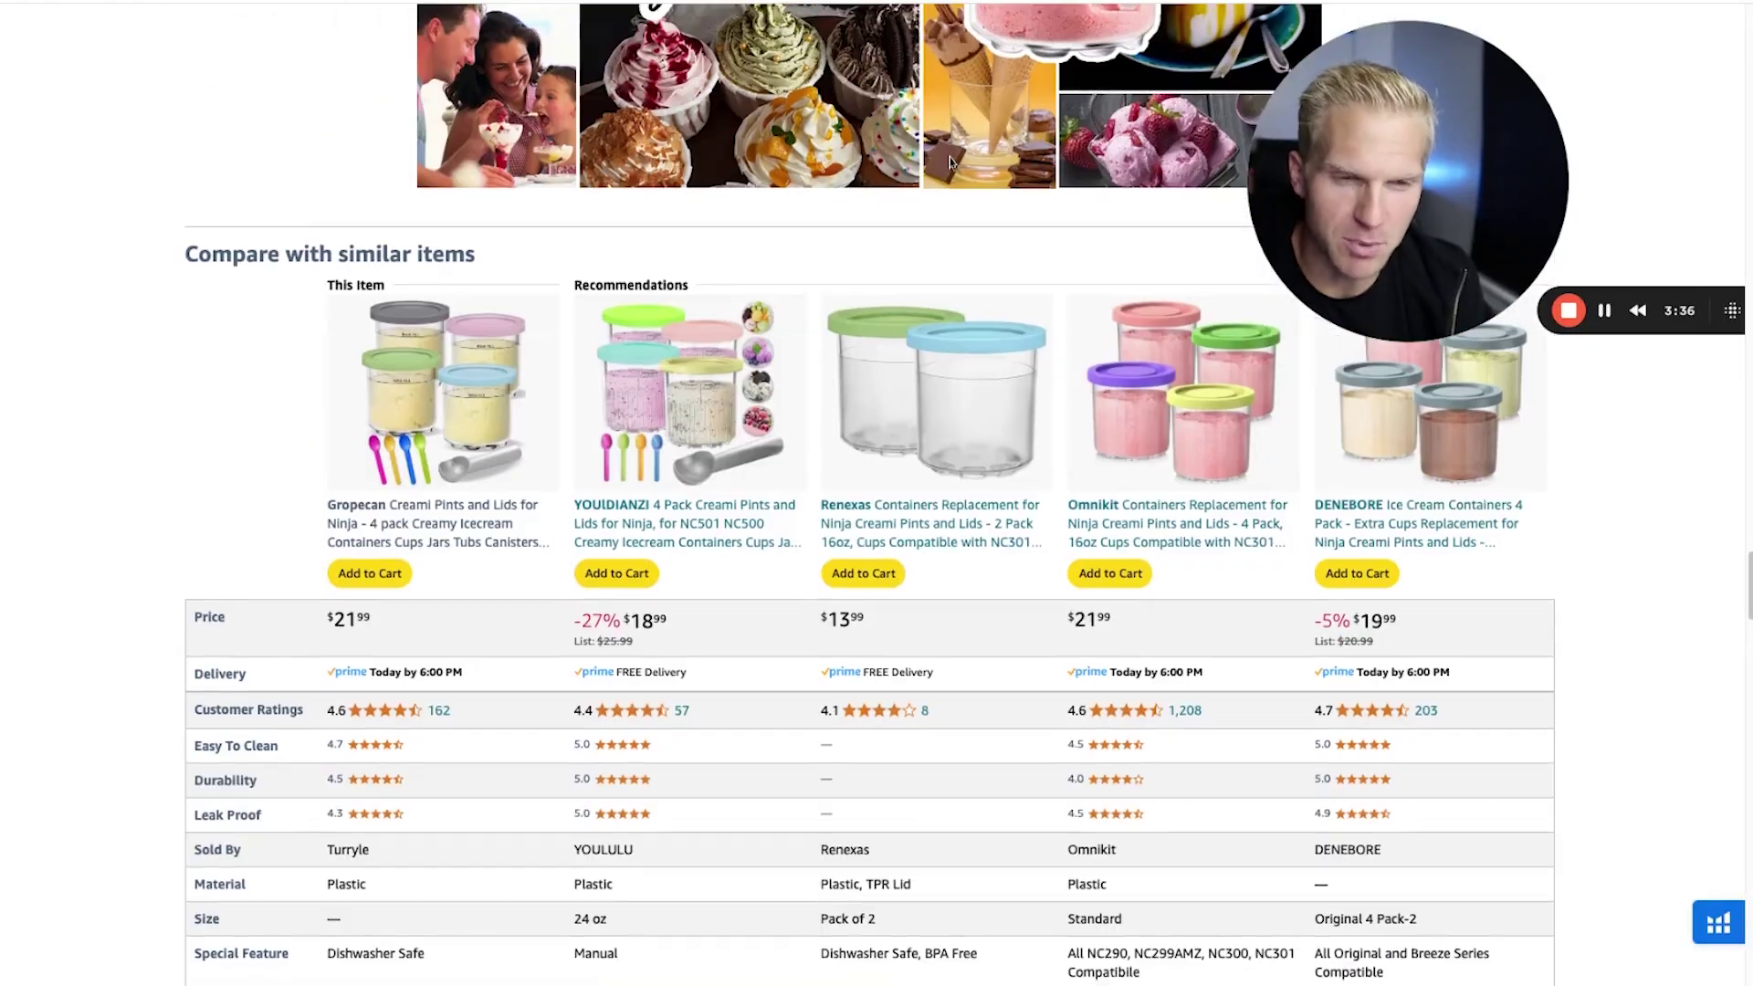
{"action": "scroll", "coordinate": [949, 162], "scroll_direction": "down", "scroll_amount": 8}
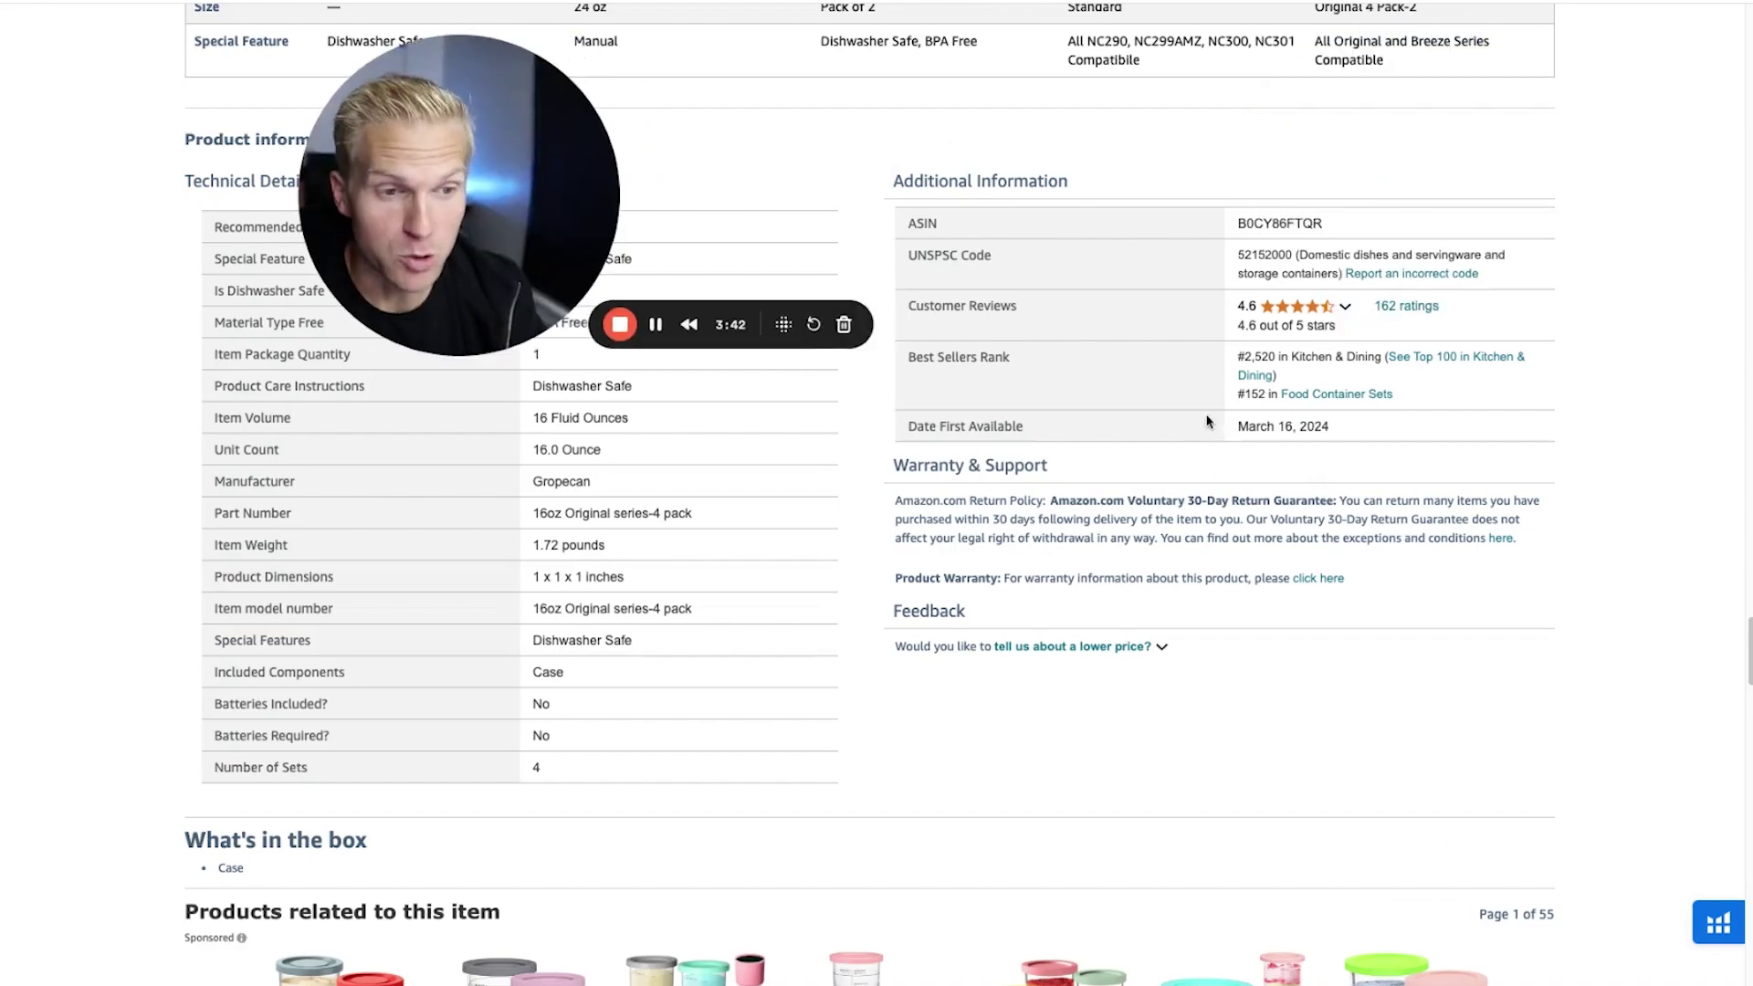
{"action": "triple_click", "coordinate": [894, 181]}
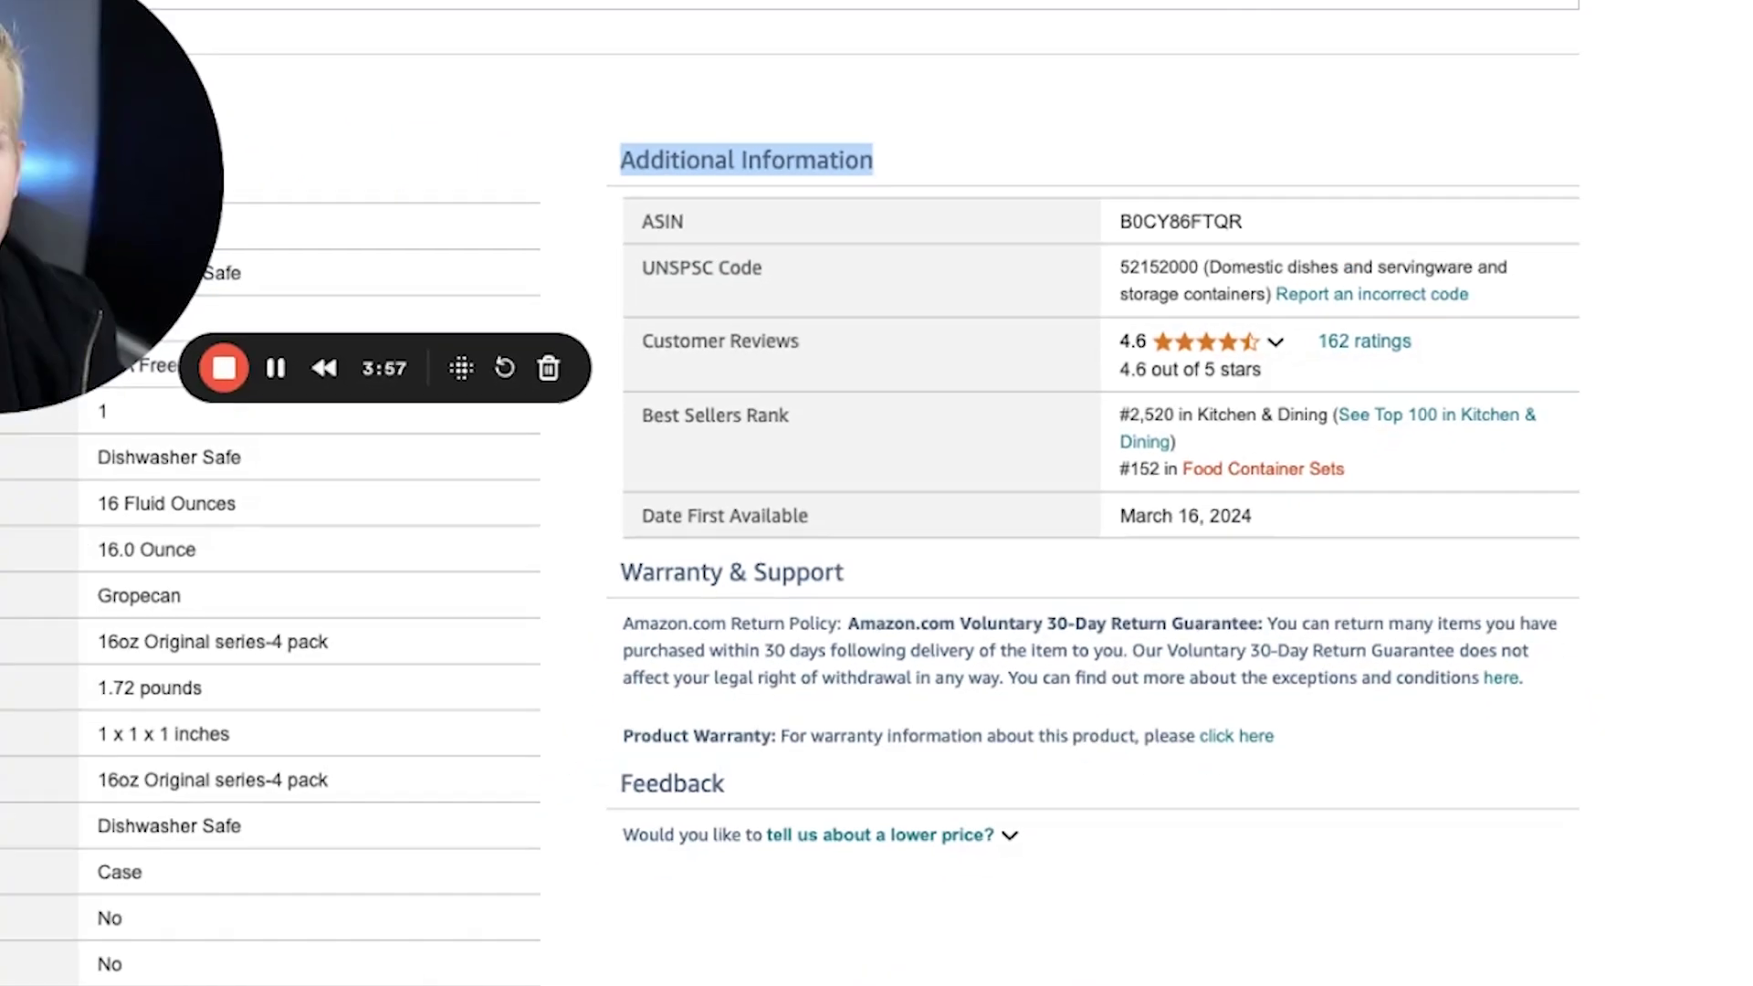
{"action": "left_click", "coordinate": [1059, 603]}
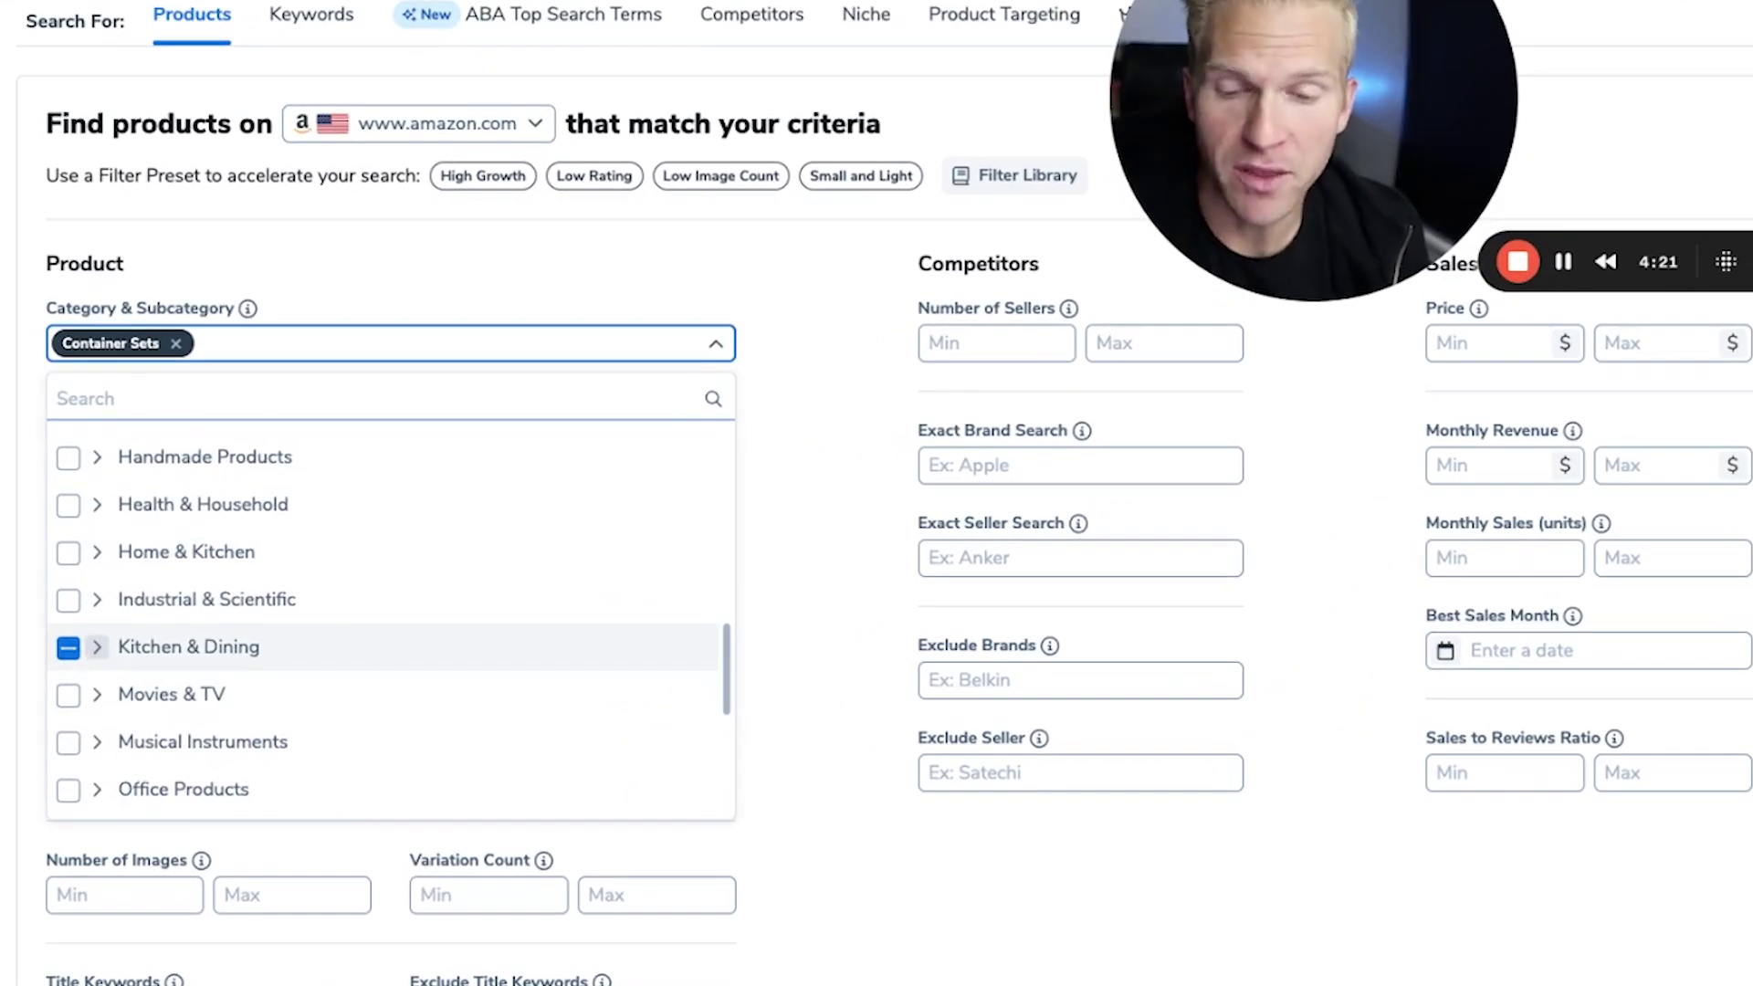
In Black Box, trace the selected Container Sets subcategory through Kitchen & Dining, Storage & Organization and Food Storage
{"action": "left_click", "coordinate": [200, 646]}
{"action": "scroll", "coordinate": [203, 651], "scroll_direction": "down", "scroll_amount": 6}
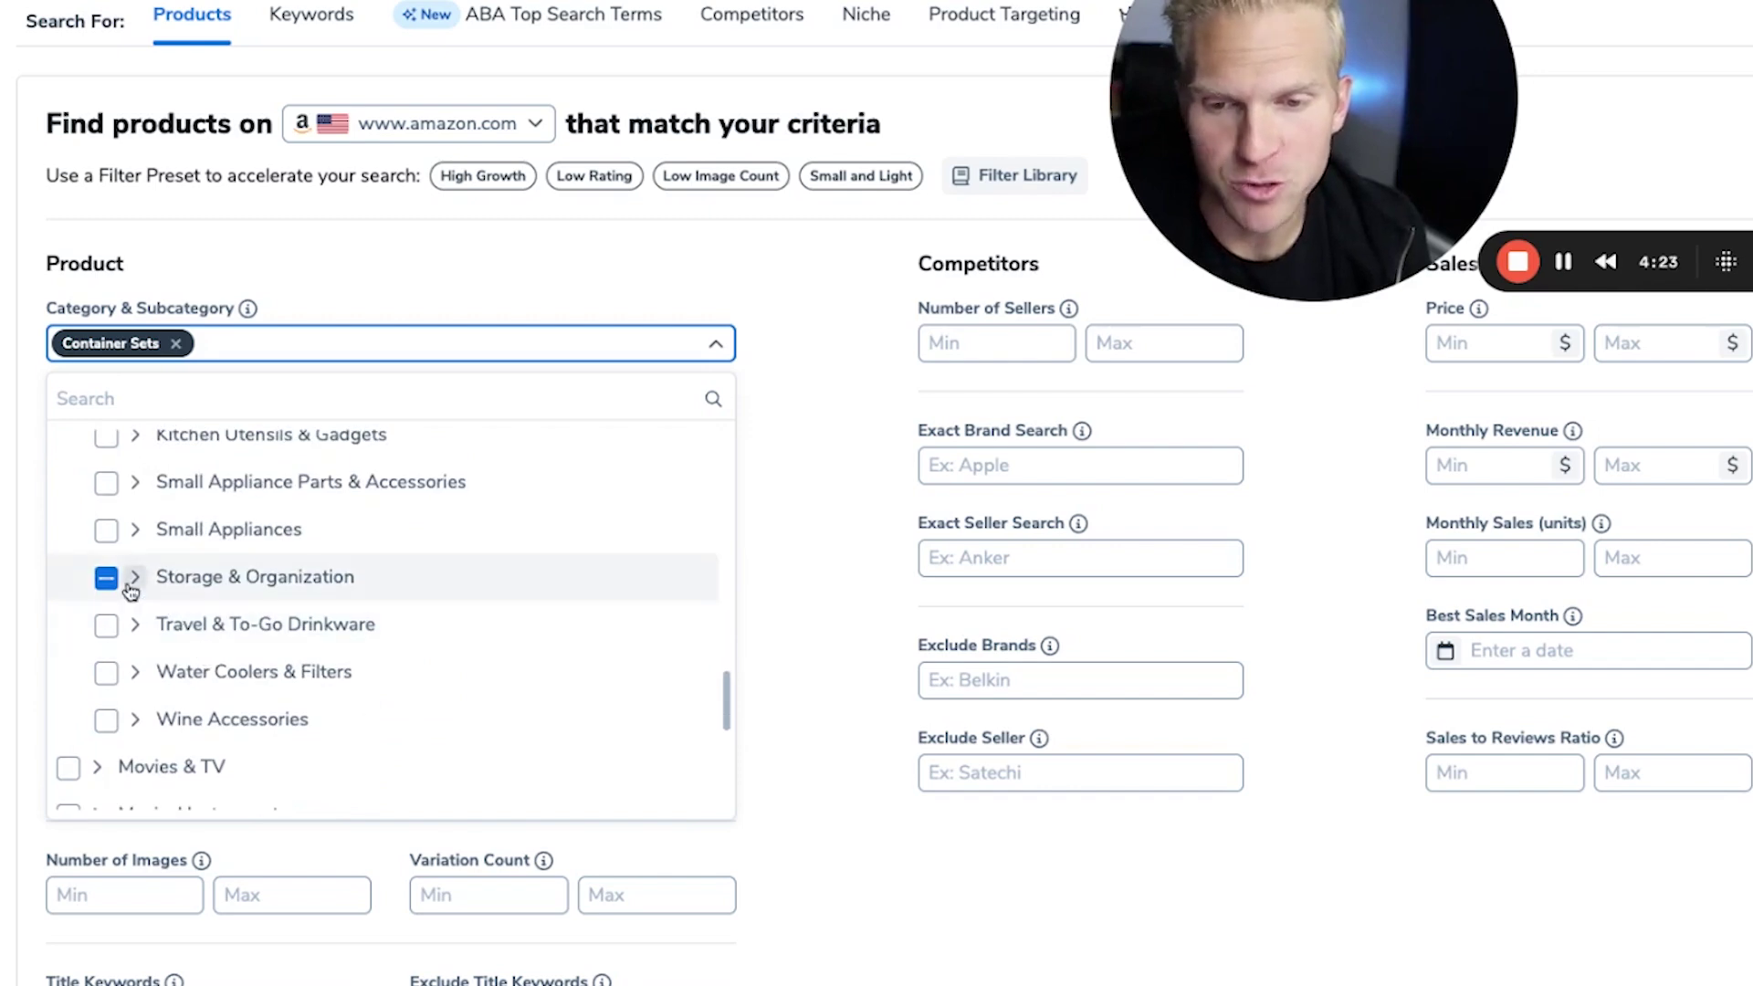
{"action": "left_click", "coordinate": [135, 576]}
{"action": "scroll", "coordinate": [228, 630], "scroll_direction": "down", "scroll_amount": 1}
{"action": "left_click", "coordinate": [173, 630]}
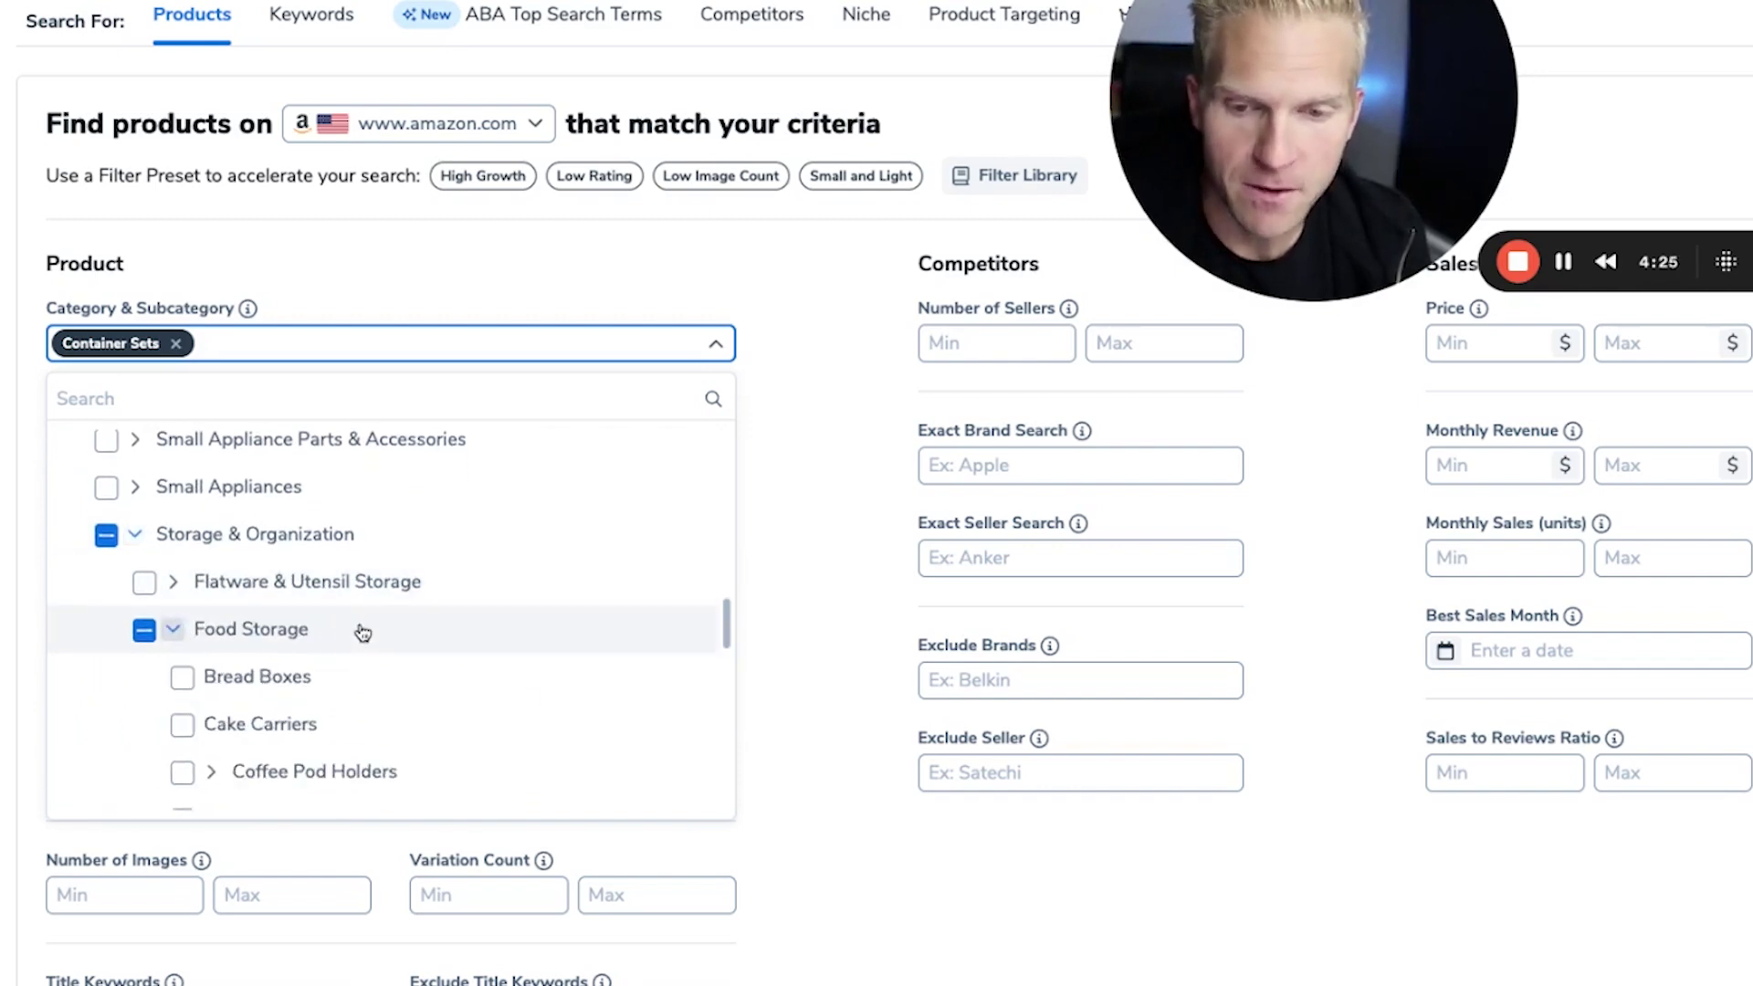
{"action": "scroll", "coordinate": [383, 657], "scroll_direction": "down", "scroll_amount": 3}
{"action": "left_click", "coordinate": [218, 746]}
{"action": "scroll", "coordinate": [360, 708], "scroll_direction": "down", "scroll_amount": 5}
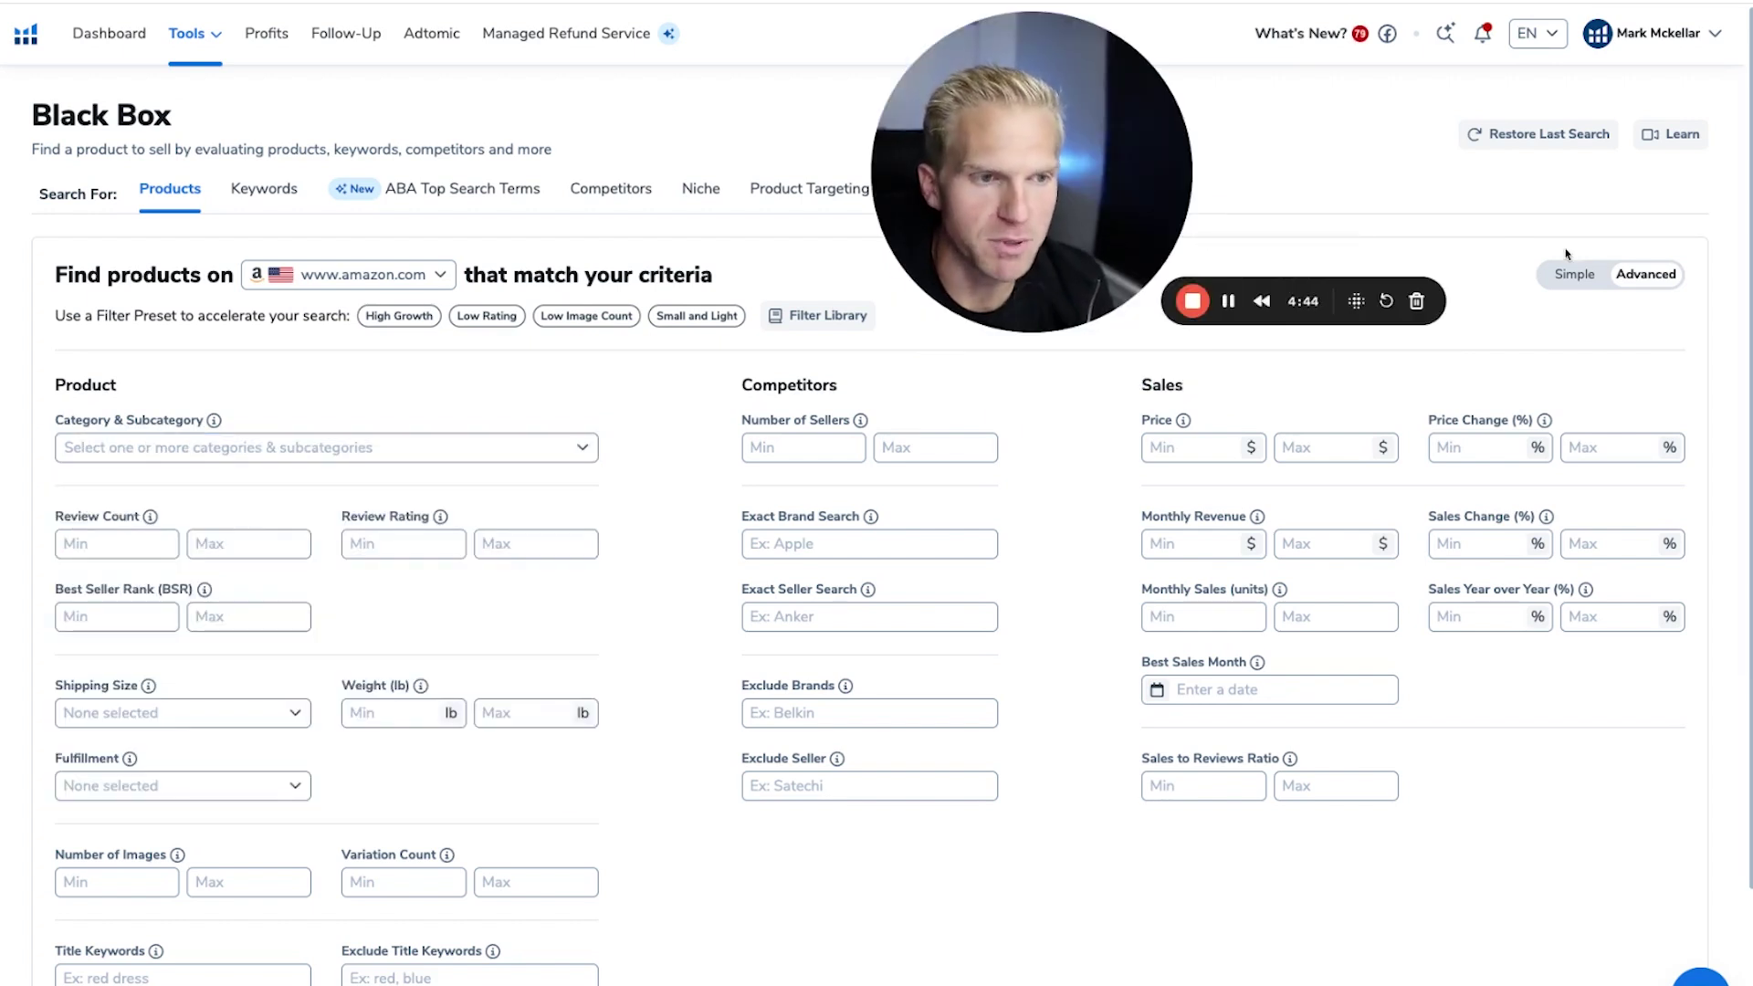
Compare the Simple and Advanced search modes, and choose Pet Supplies as the product category in Advanced mode
{"action": "left_click", "coordinate": [1571, 277]}
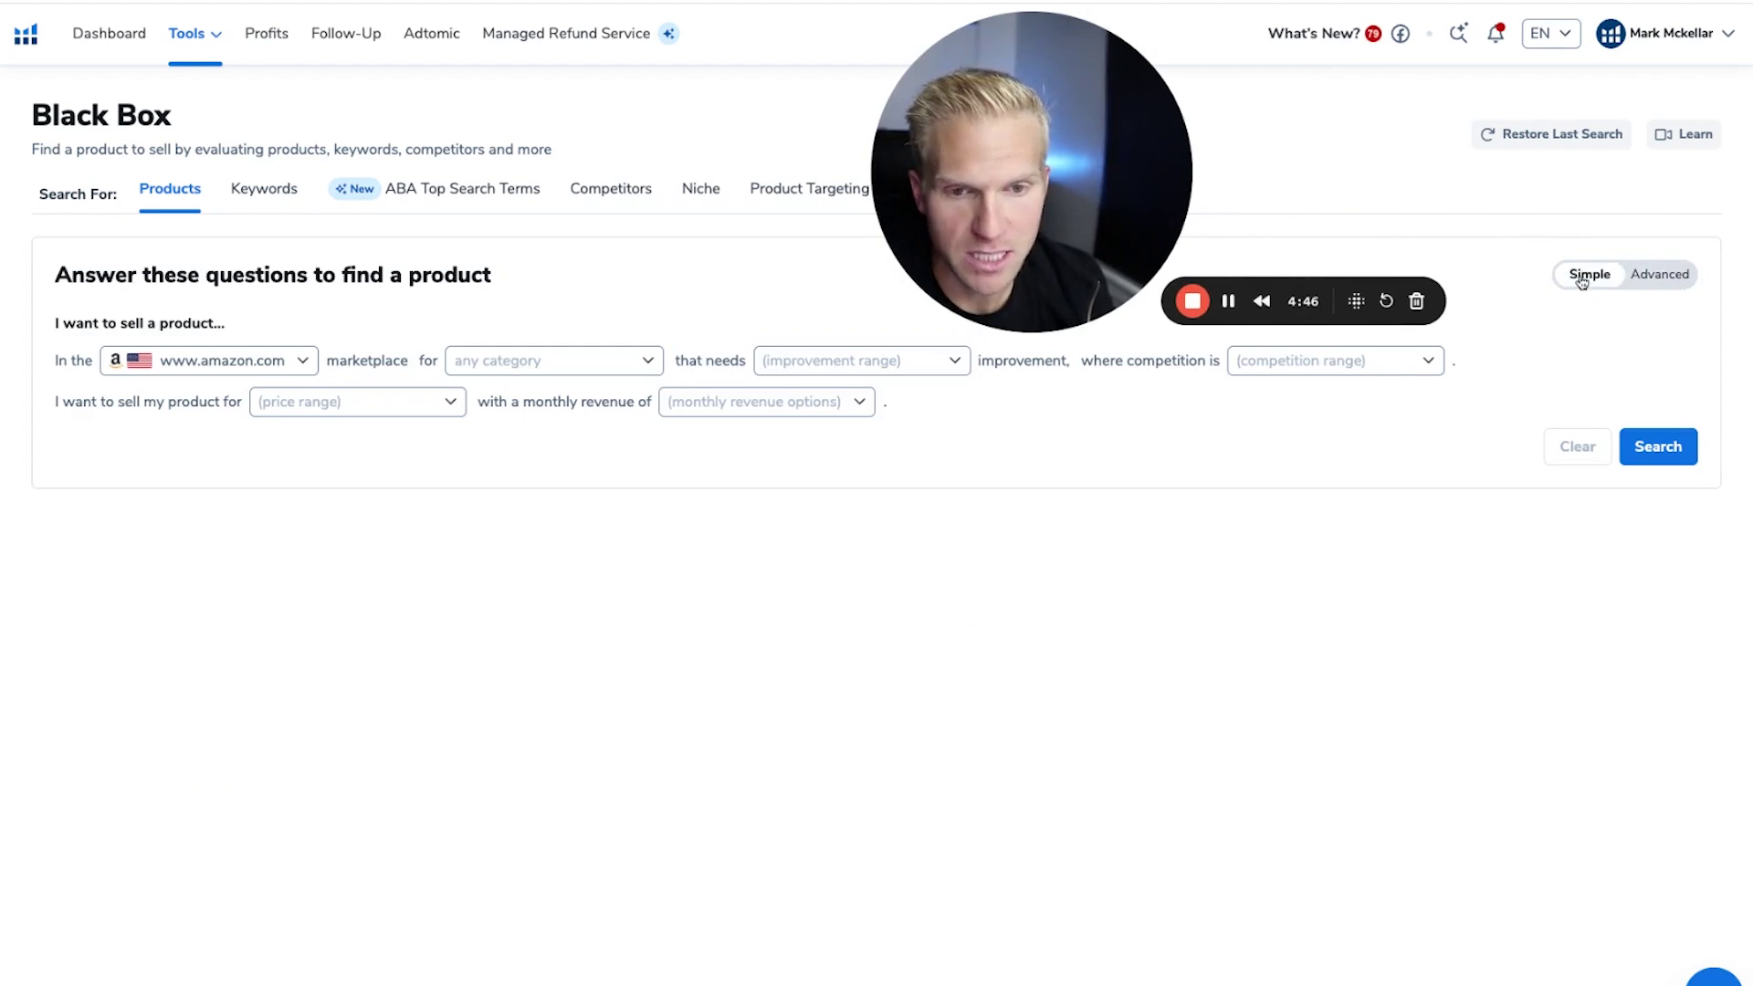
{"action": "left_click", "coordinate": [1651, 277]}
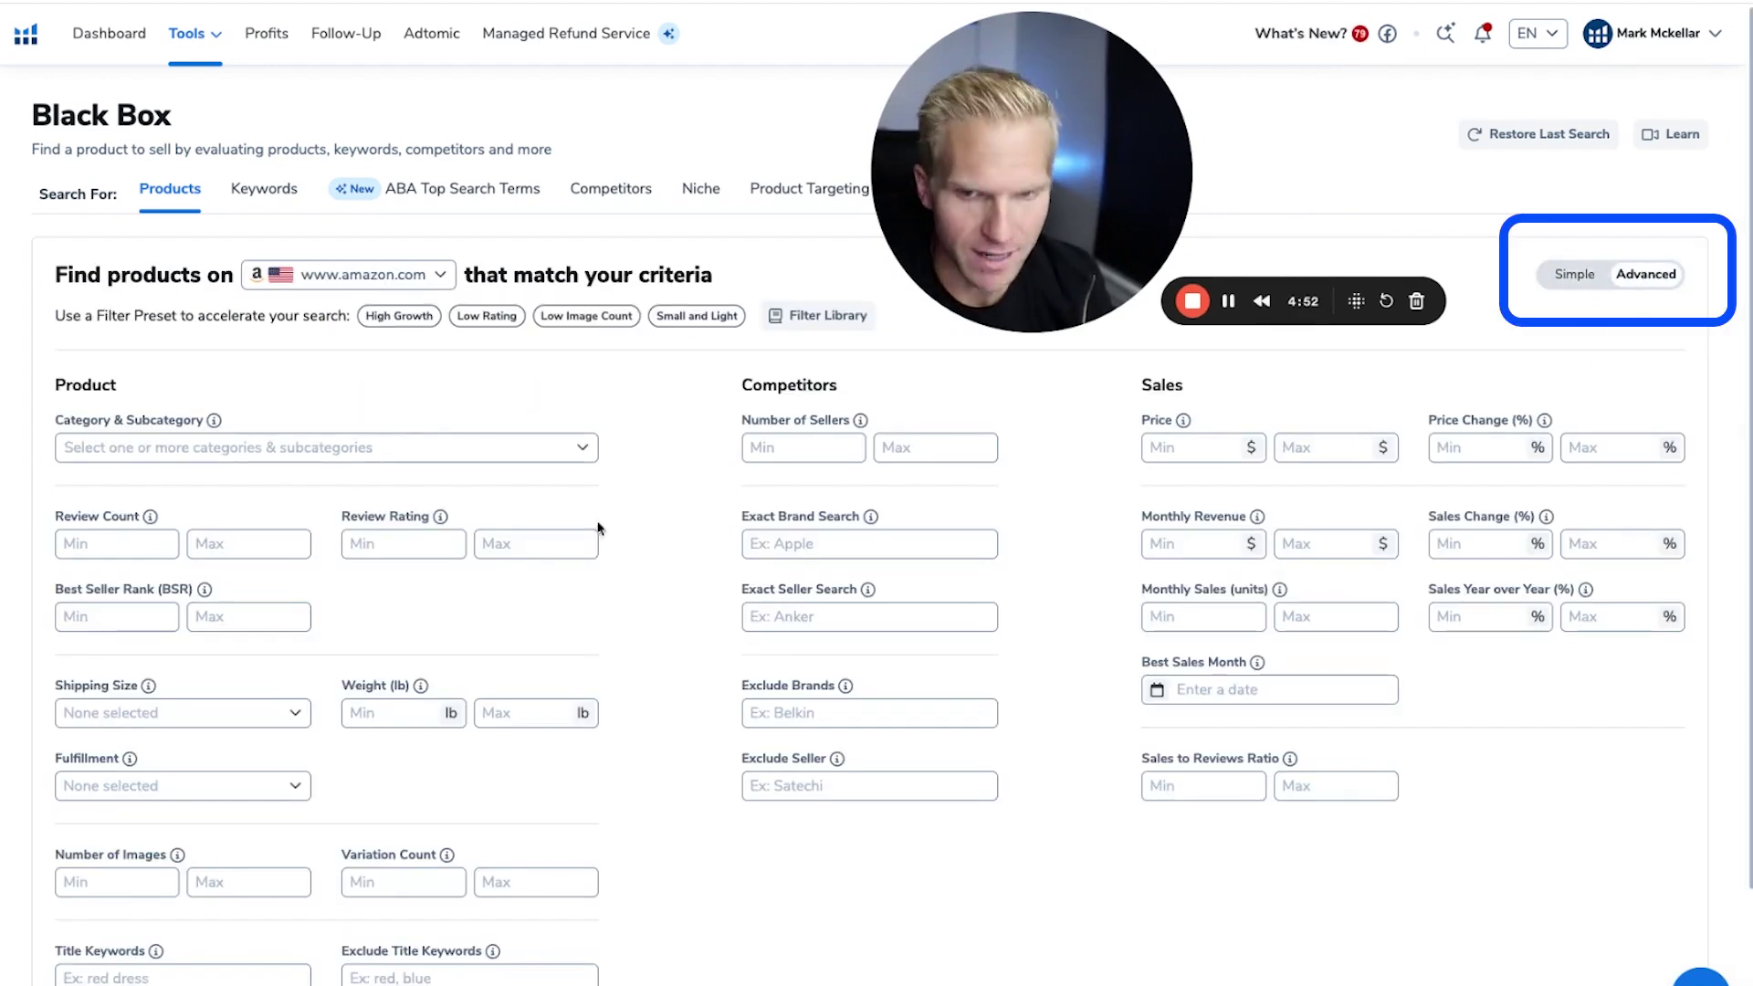
{"action": "left_click", "coordinate": [306, 449]}
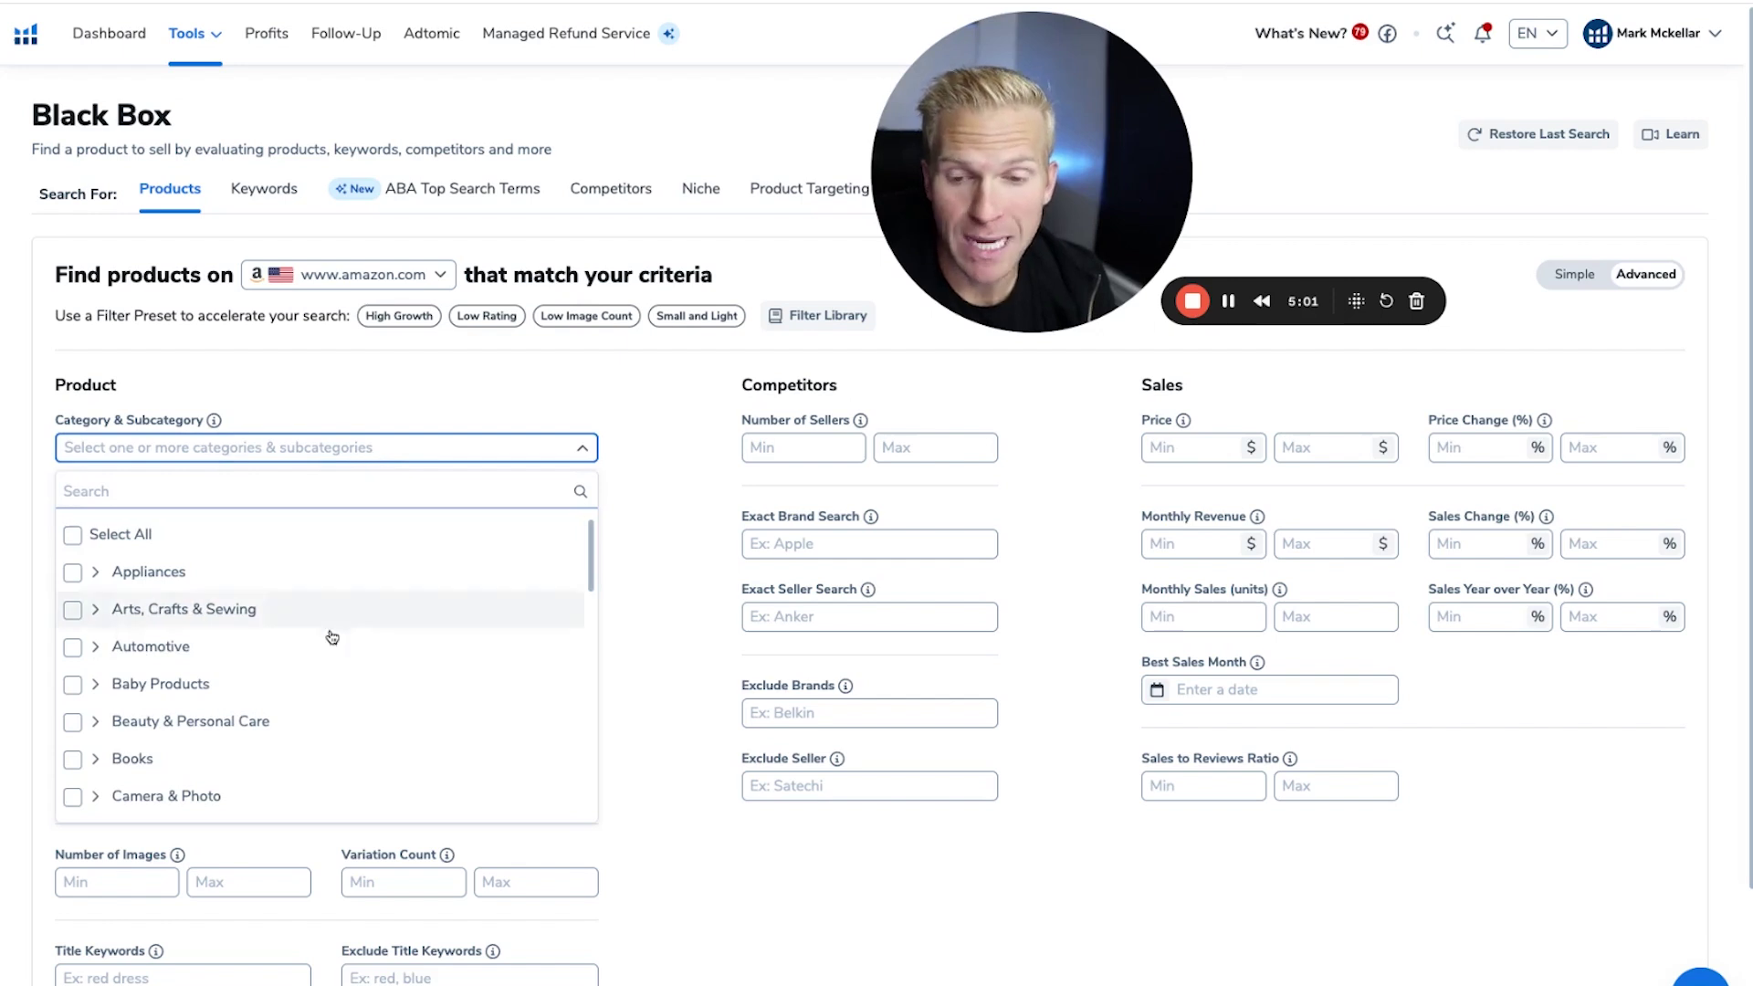
{"action": "scroll", "coordinate": [328, 639], "scroll_direction": "down", "scroll_amount": 2}
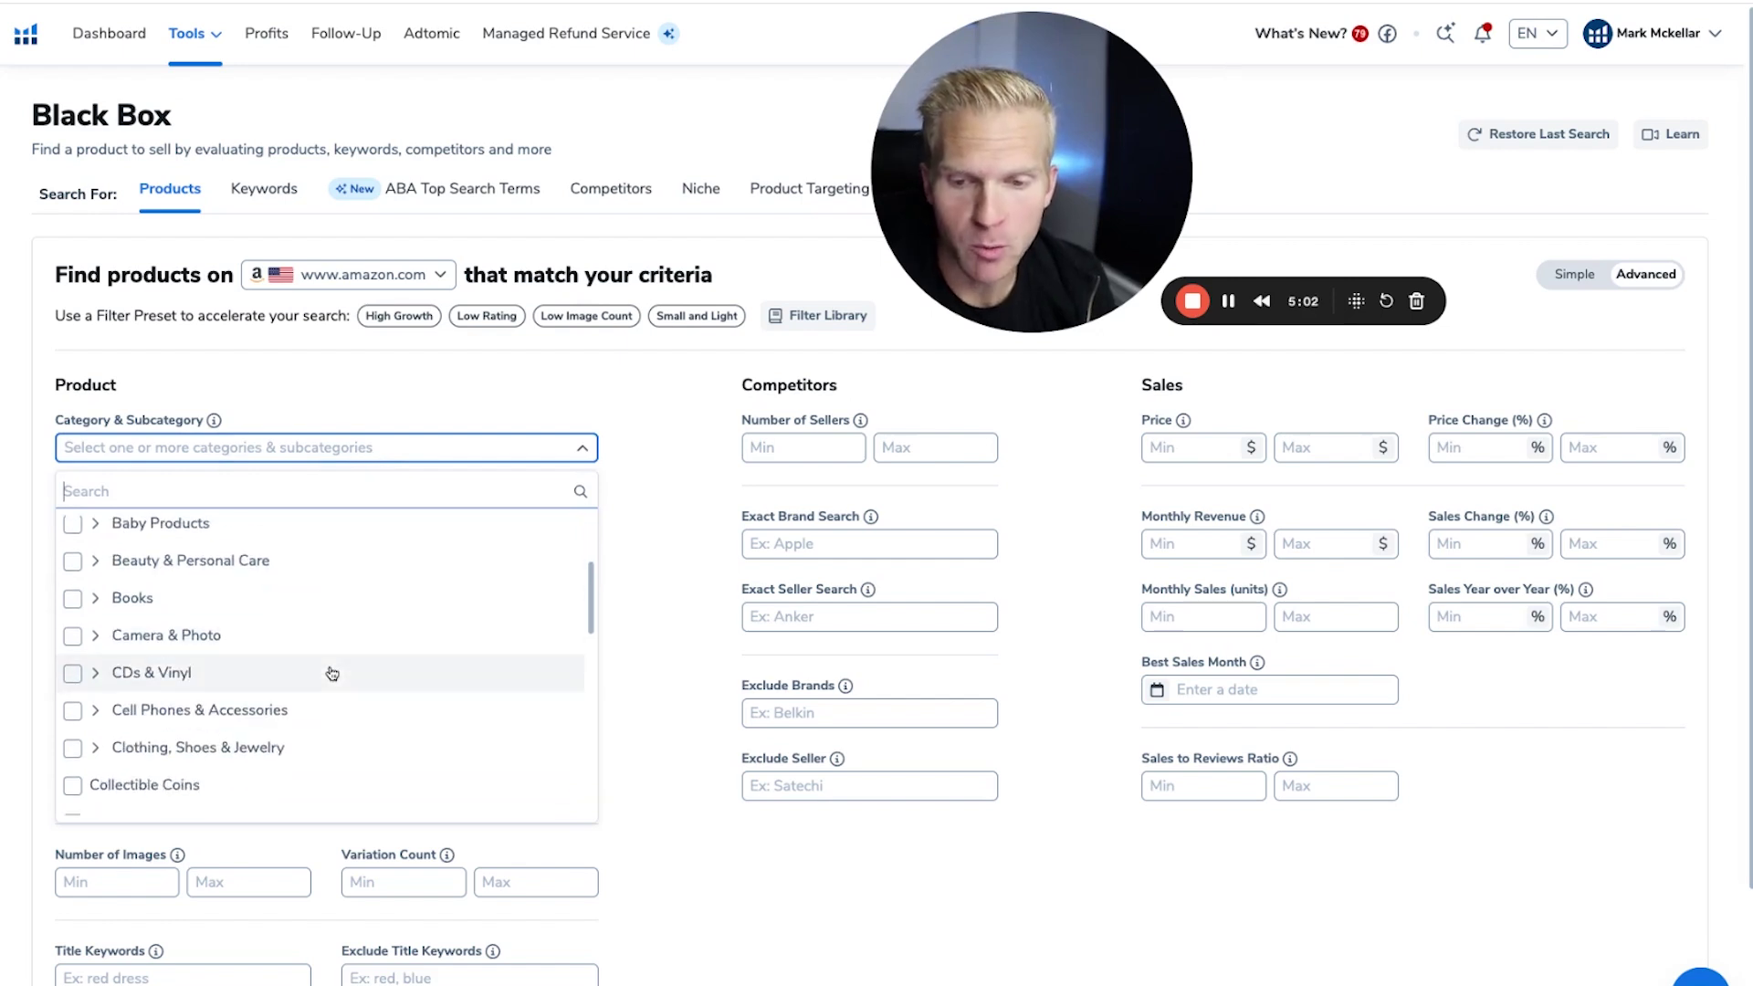
{"action": "scroll", "coordinate": [333, 667], "scroll_direction": "down", "scroll_amount": 6}
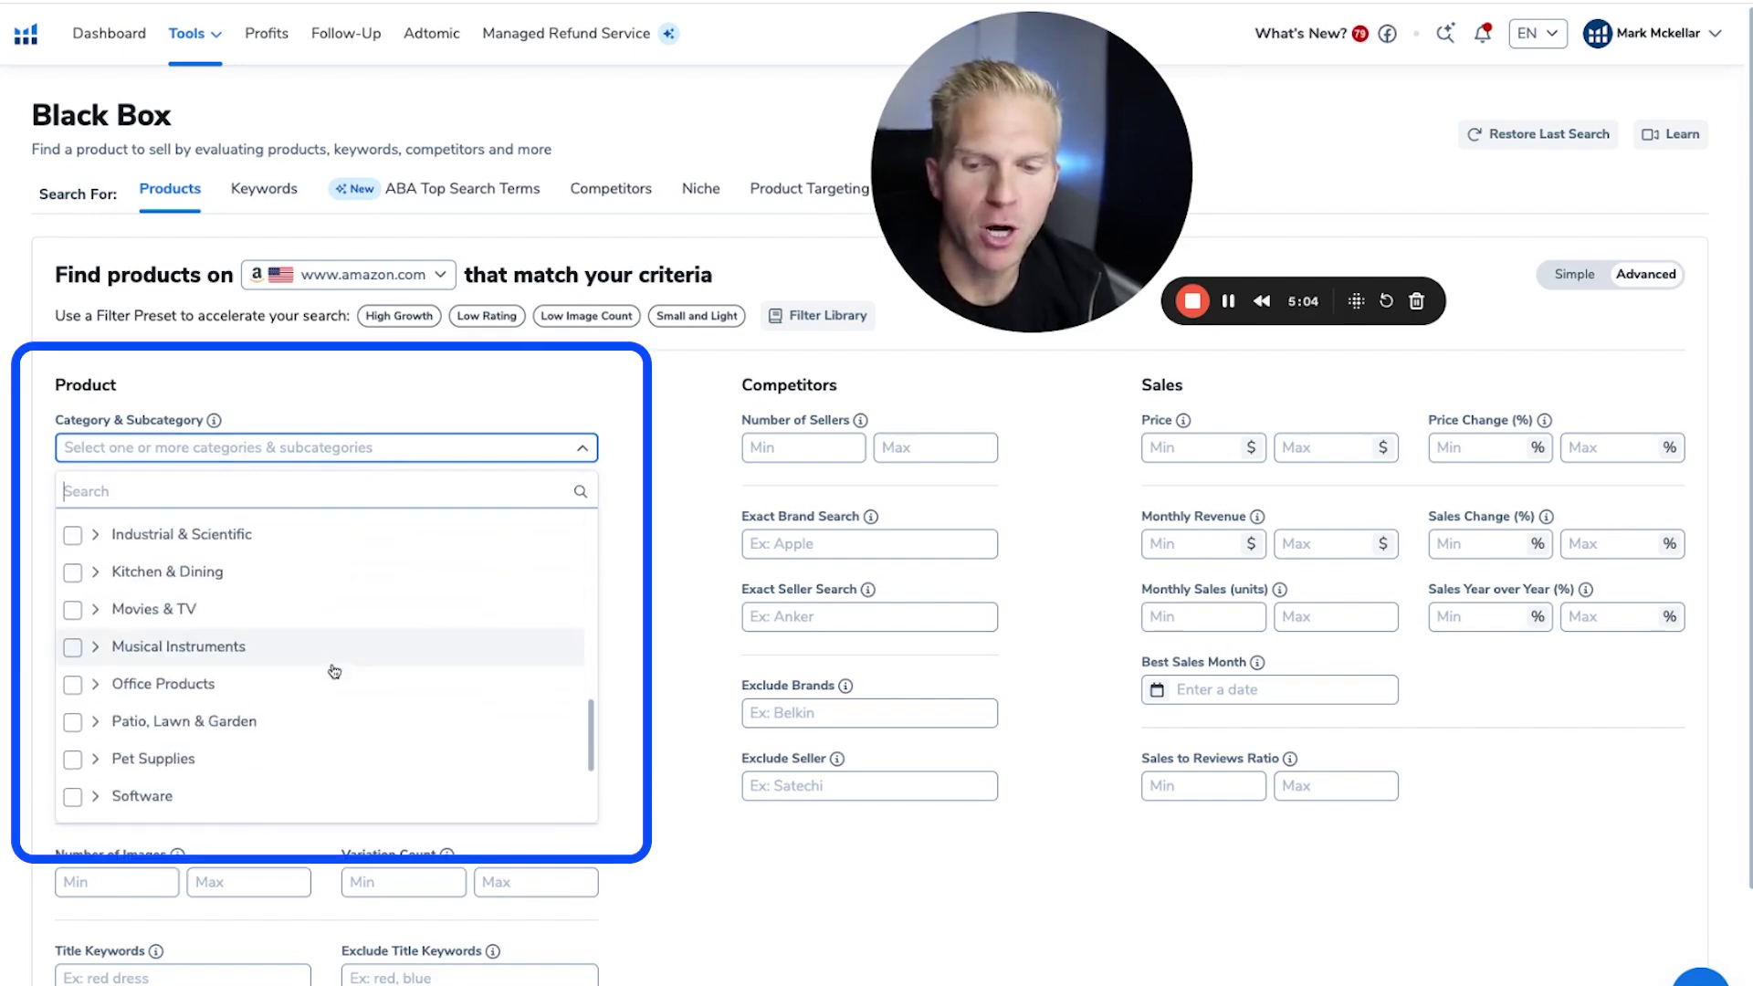
{"action": "left_click", "coordinate": [232, 756]}
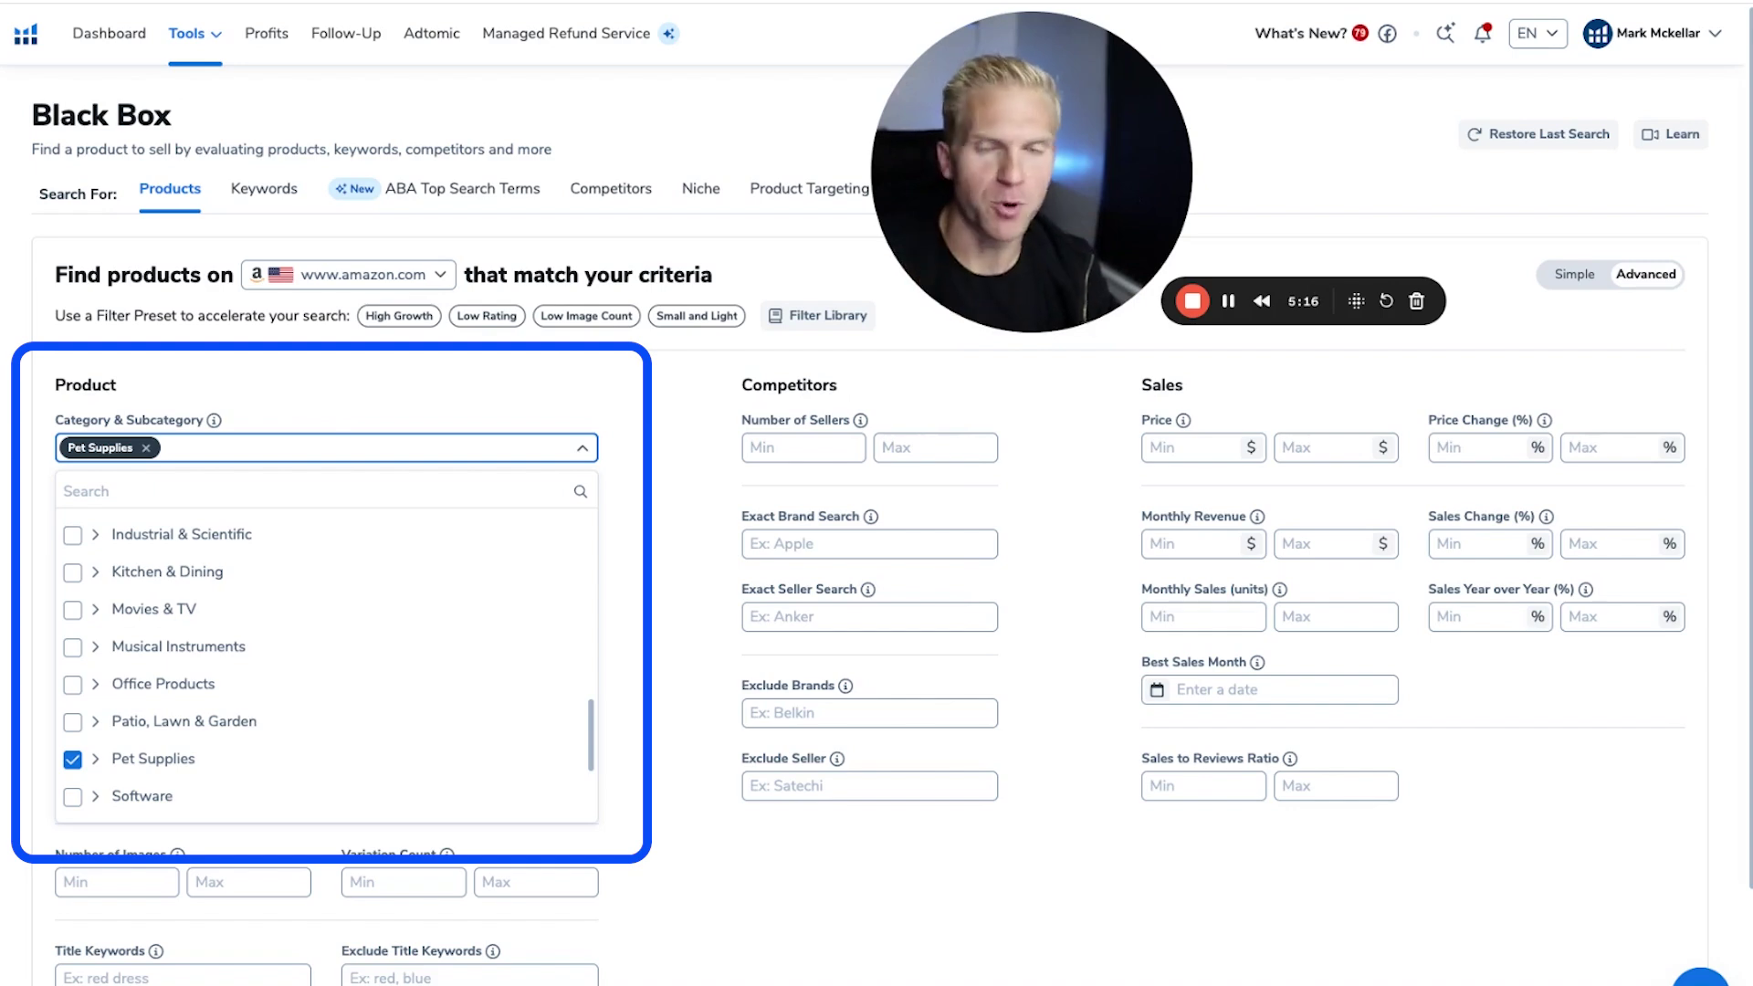
{"action": "left_click", "coordinate": [431, 385]}
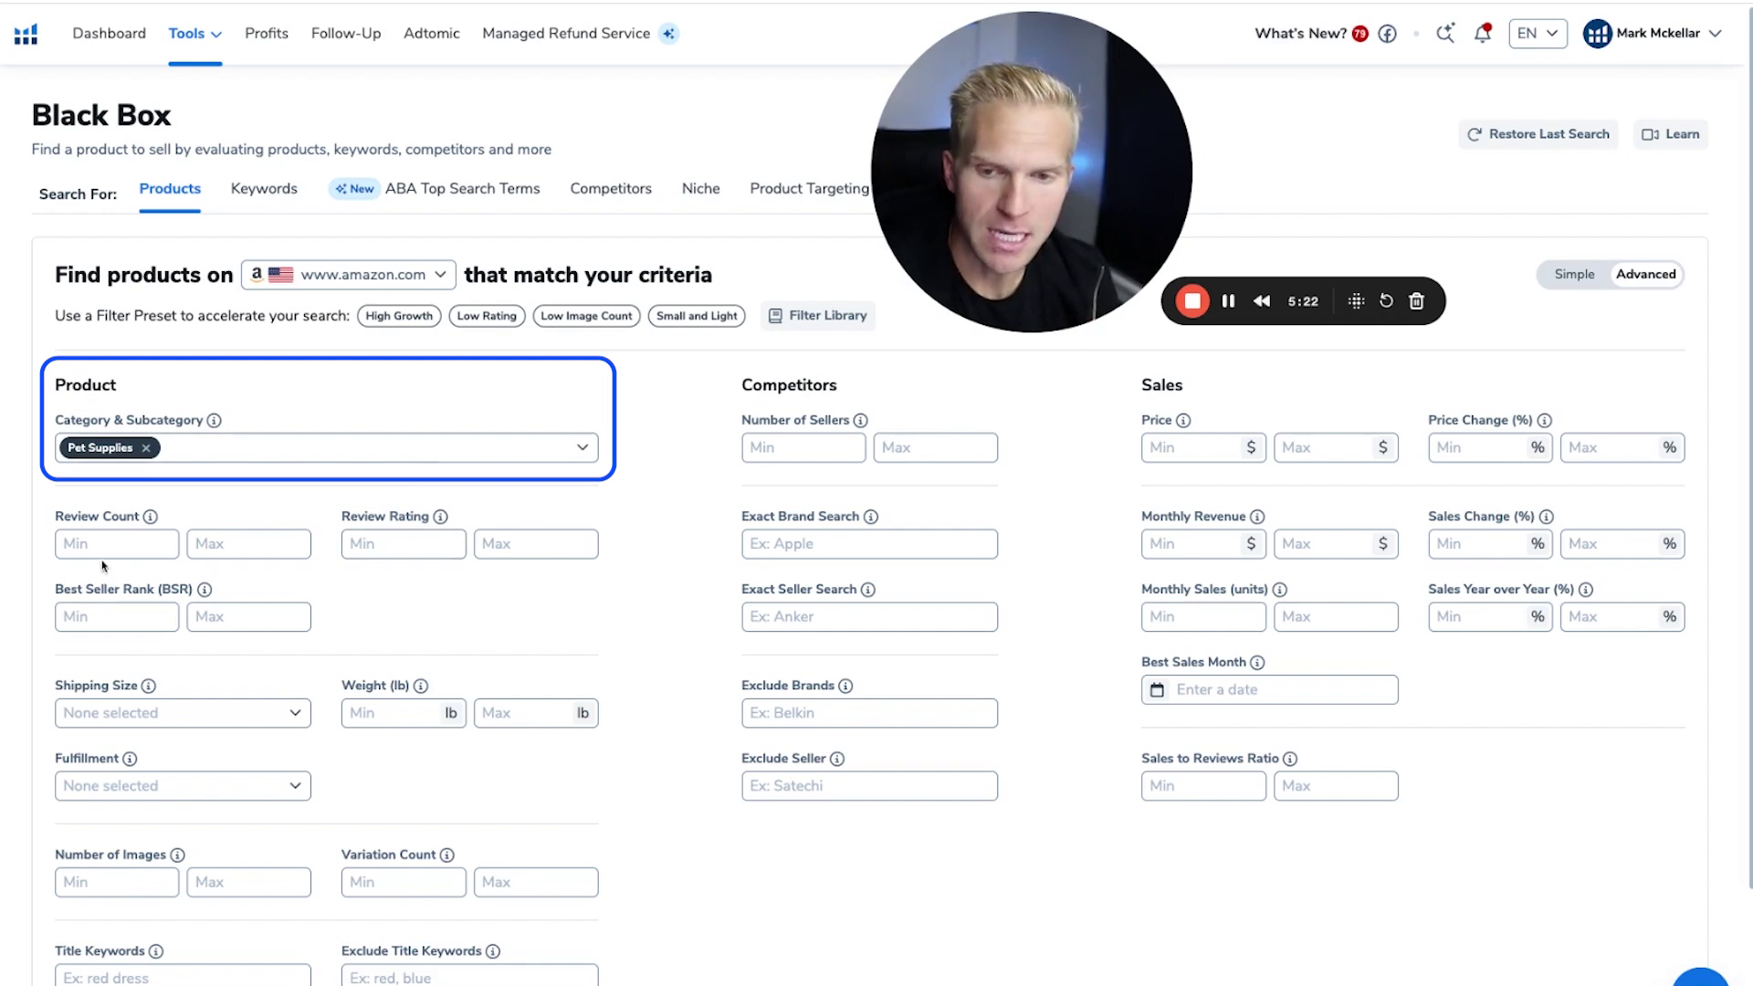
Set the maximum review count to 350 and the price range to $15–$50
{"action": "left_click", "coordinate": [211, 542]}
{"action": "type", "text": "350"}
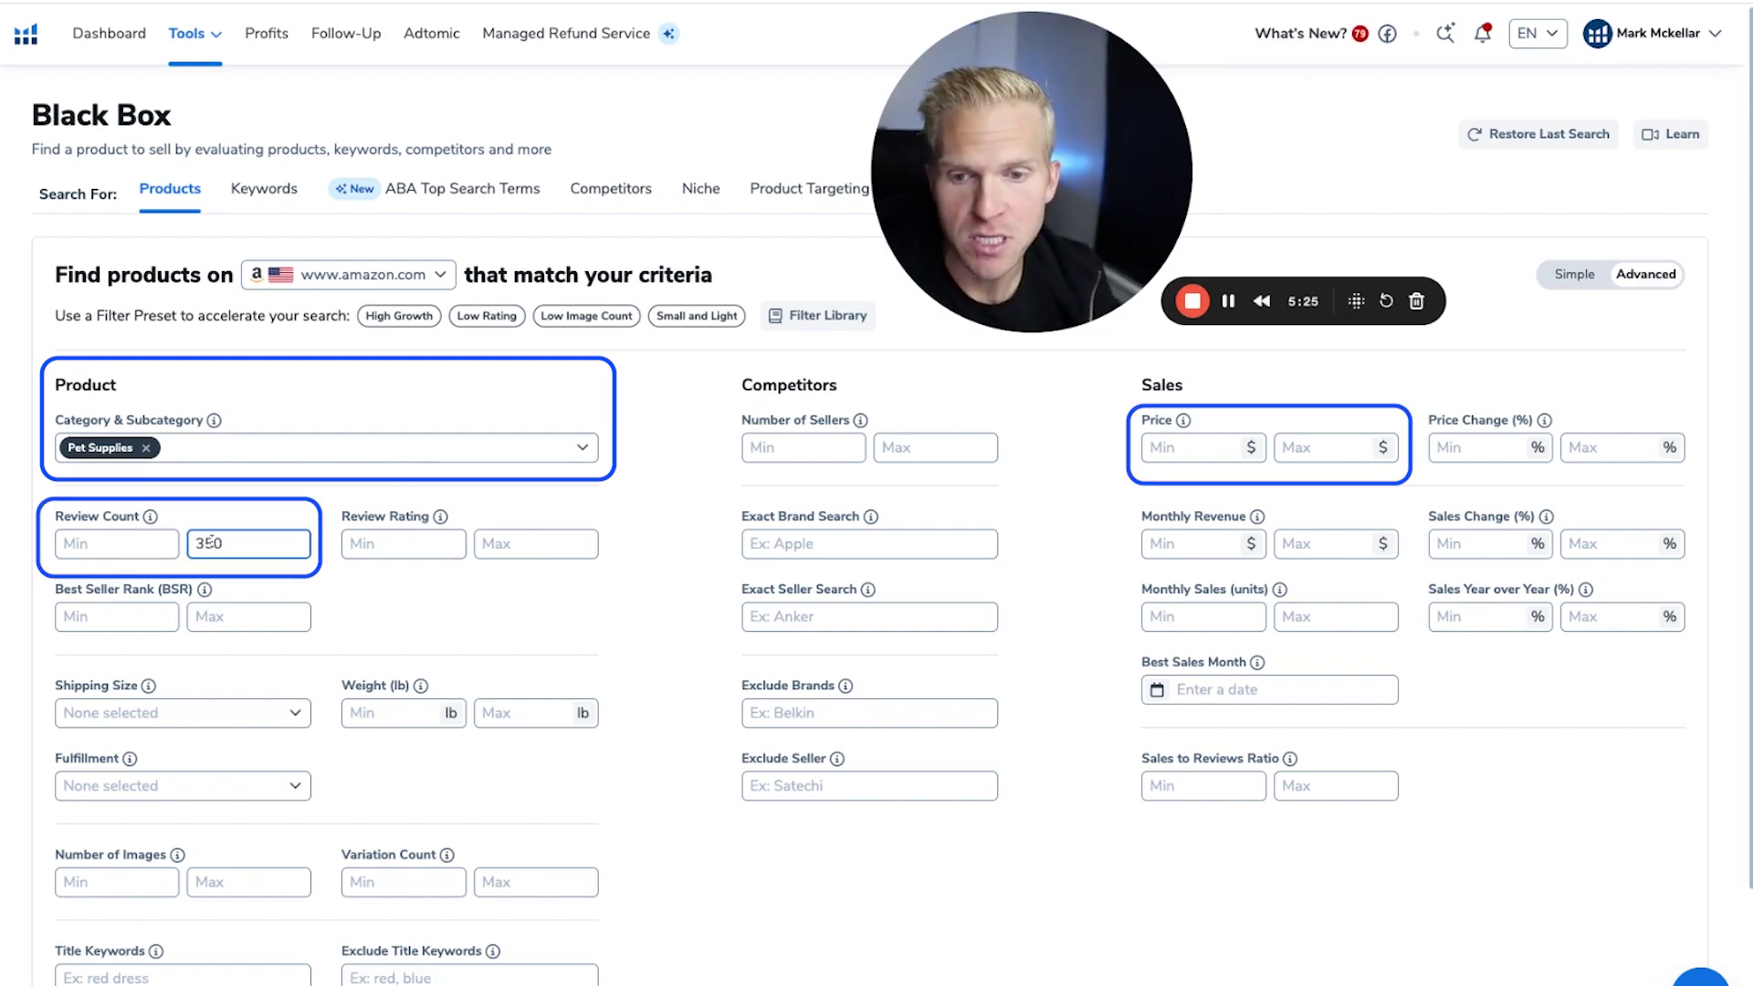
{"action": "left_click", "coordinate": [369, 577]}
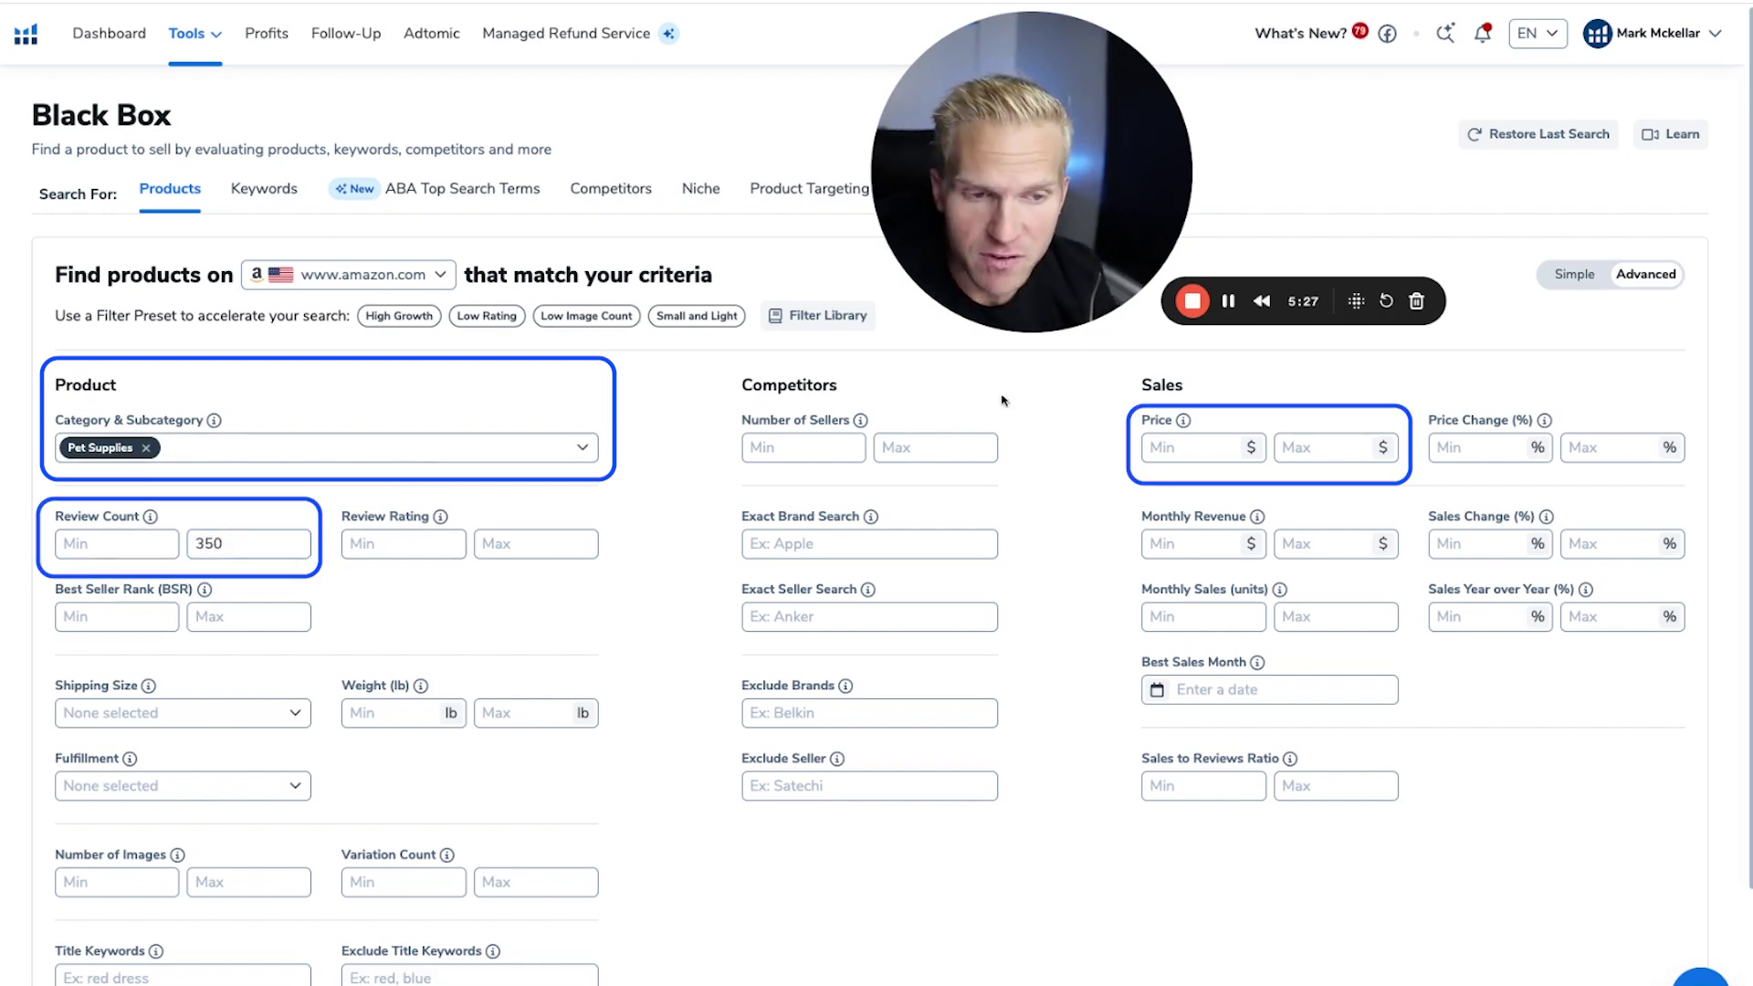
{"action": "left_click", "coordinate": [1170, 445]}
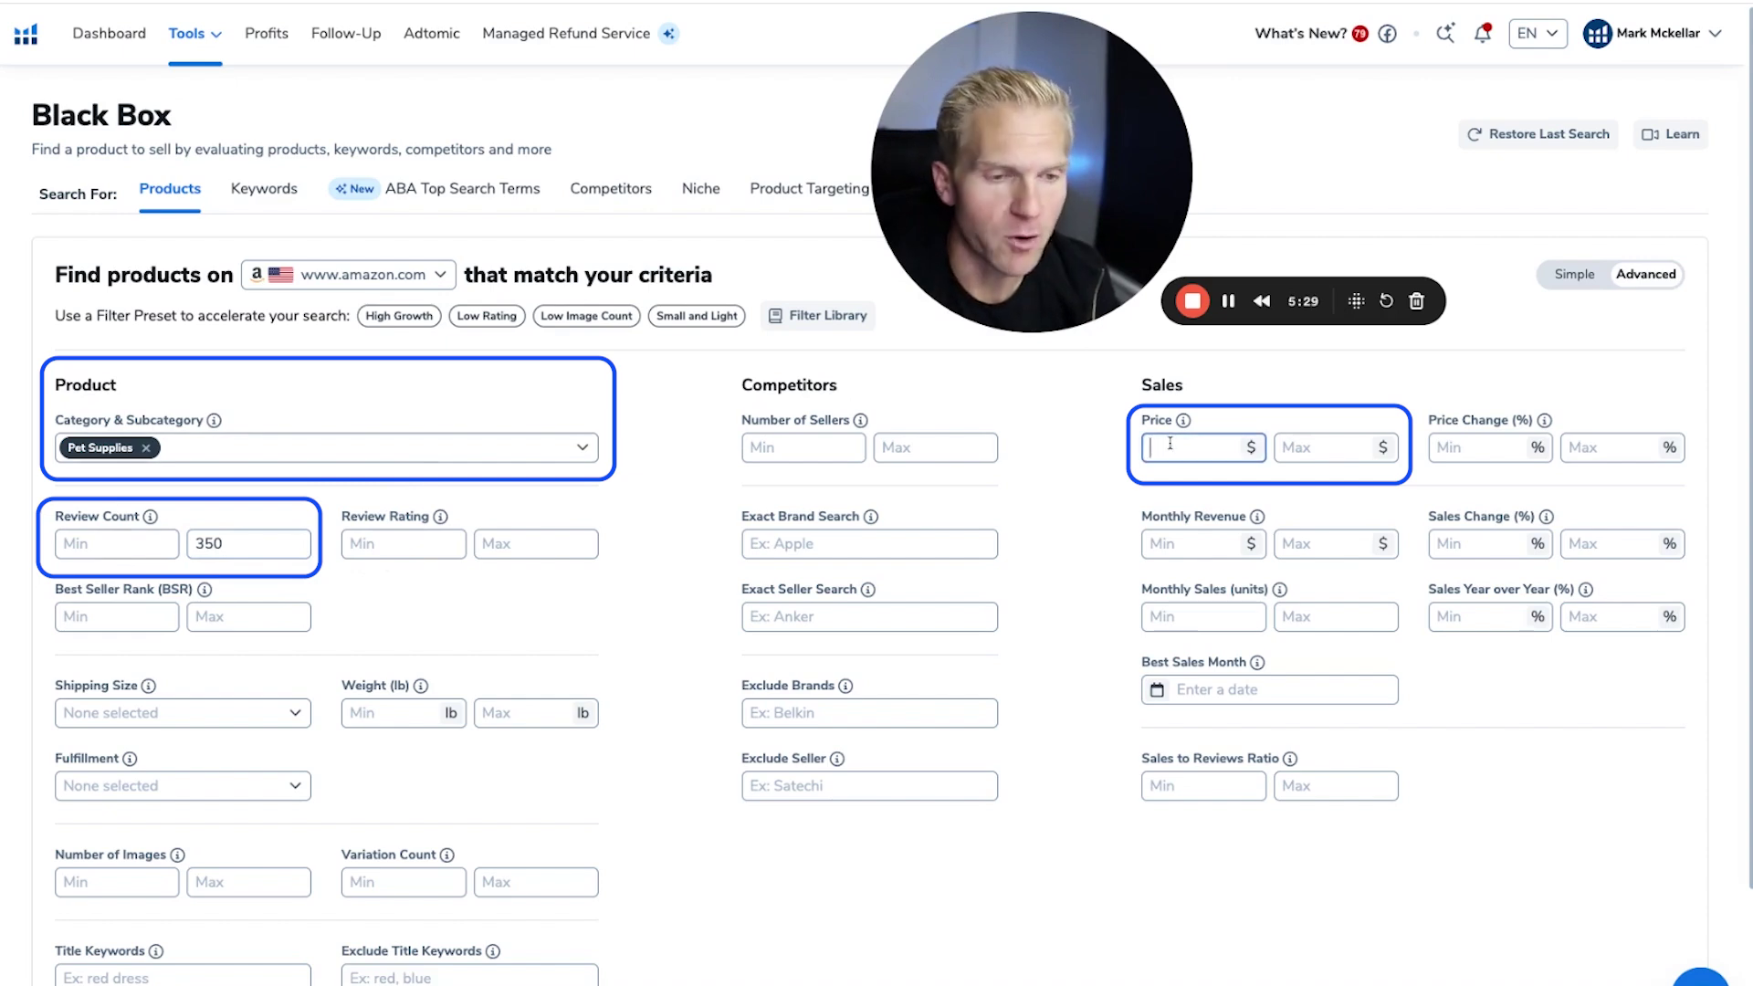
{"action": "type", "text": "15"}
{"action": "left_click", "coordinate": [1333, 447]}
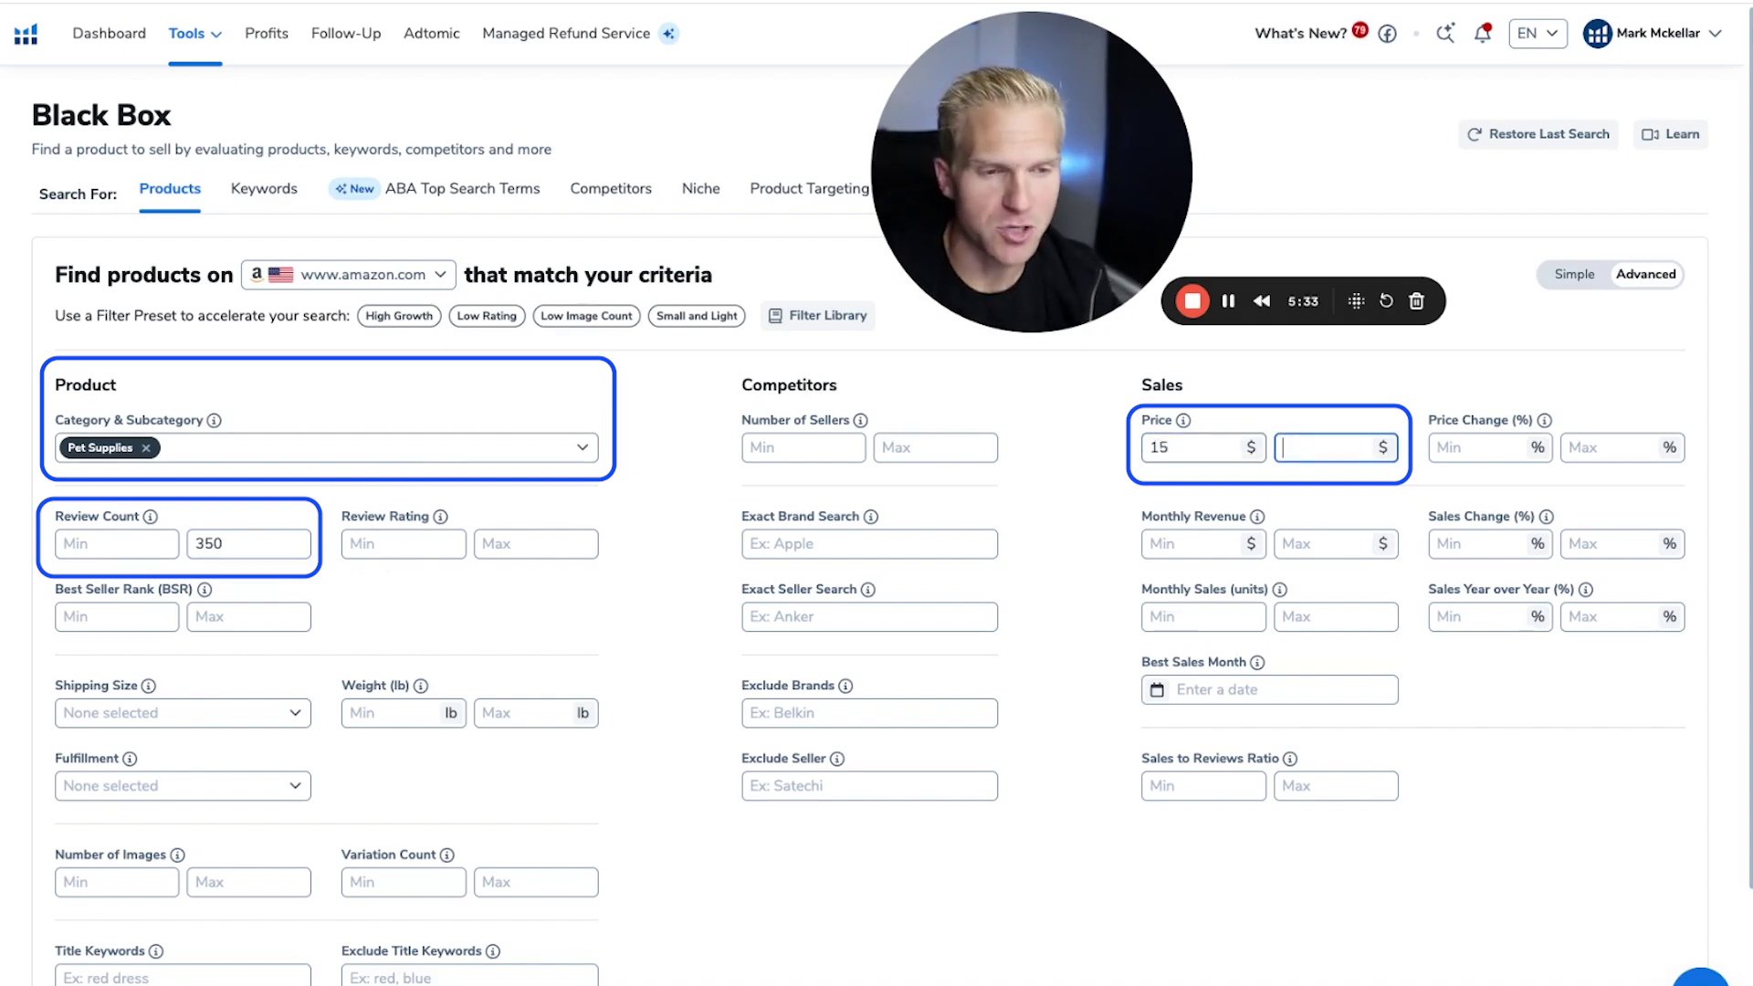
{"action": "key", "text": "BackSpace"}
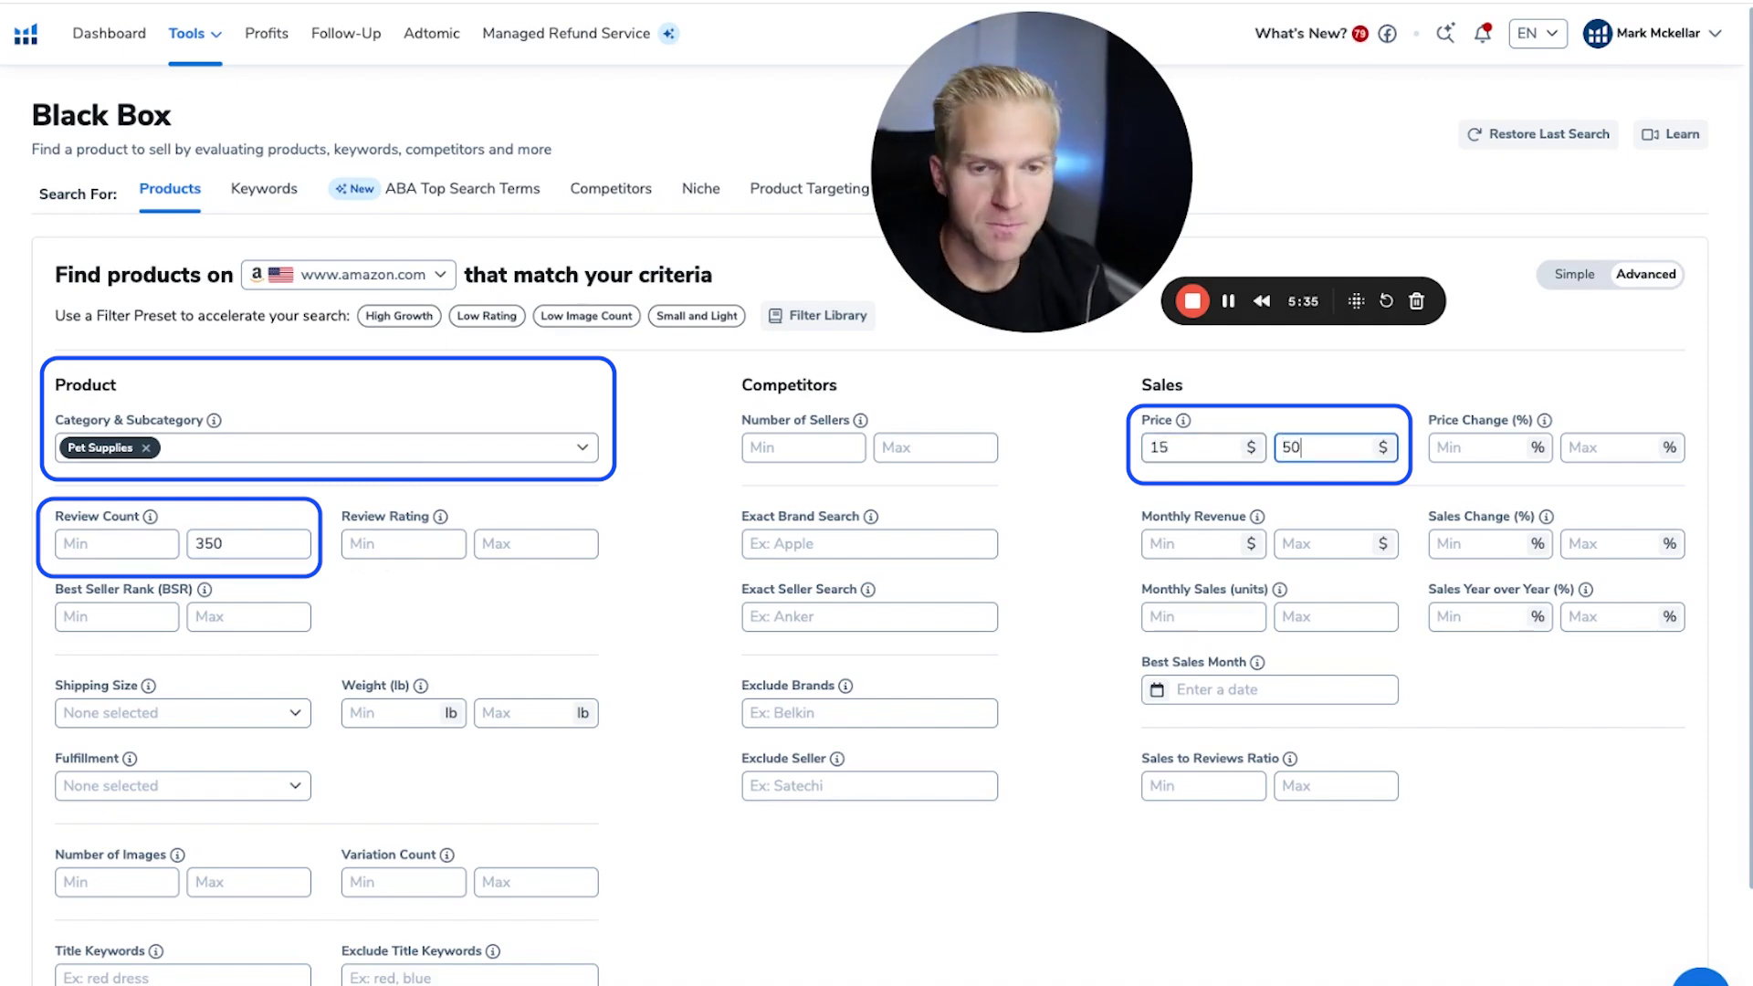
Set the monthly revenue filter to a minimum of $5000 and a maximum of $20000
{"action": "left_click", "coordinate": [1192, 545]}
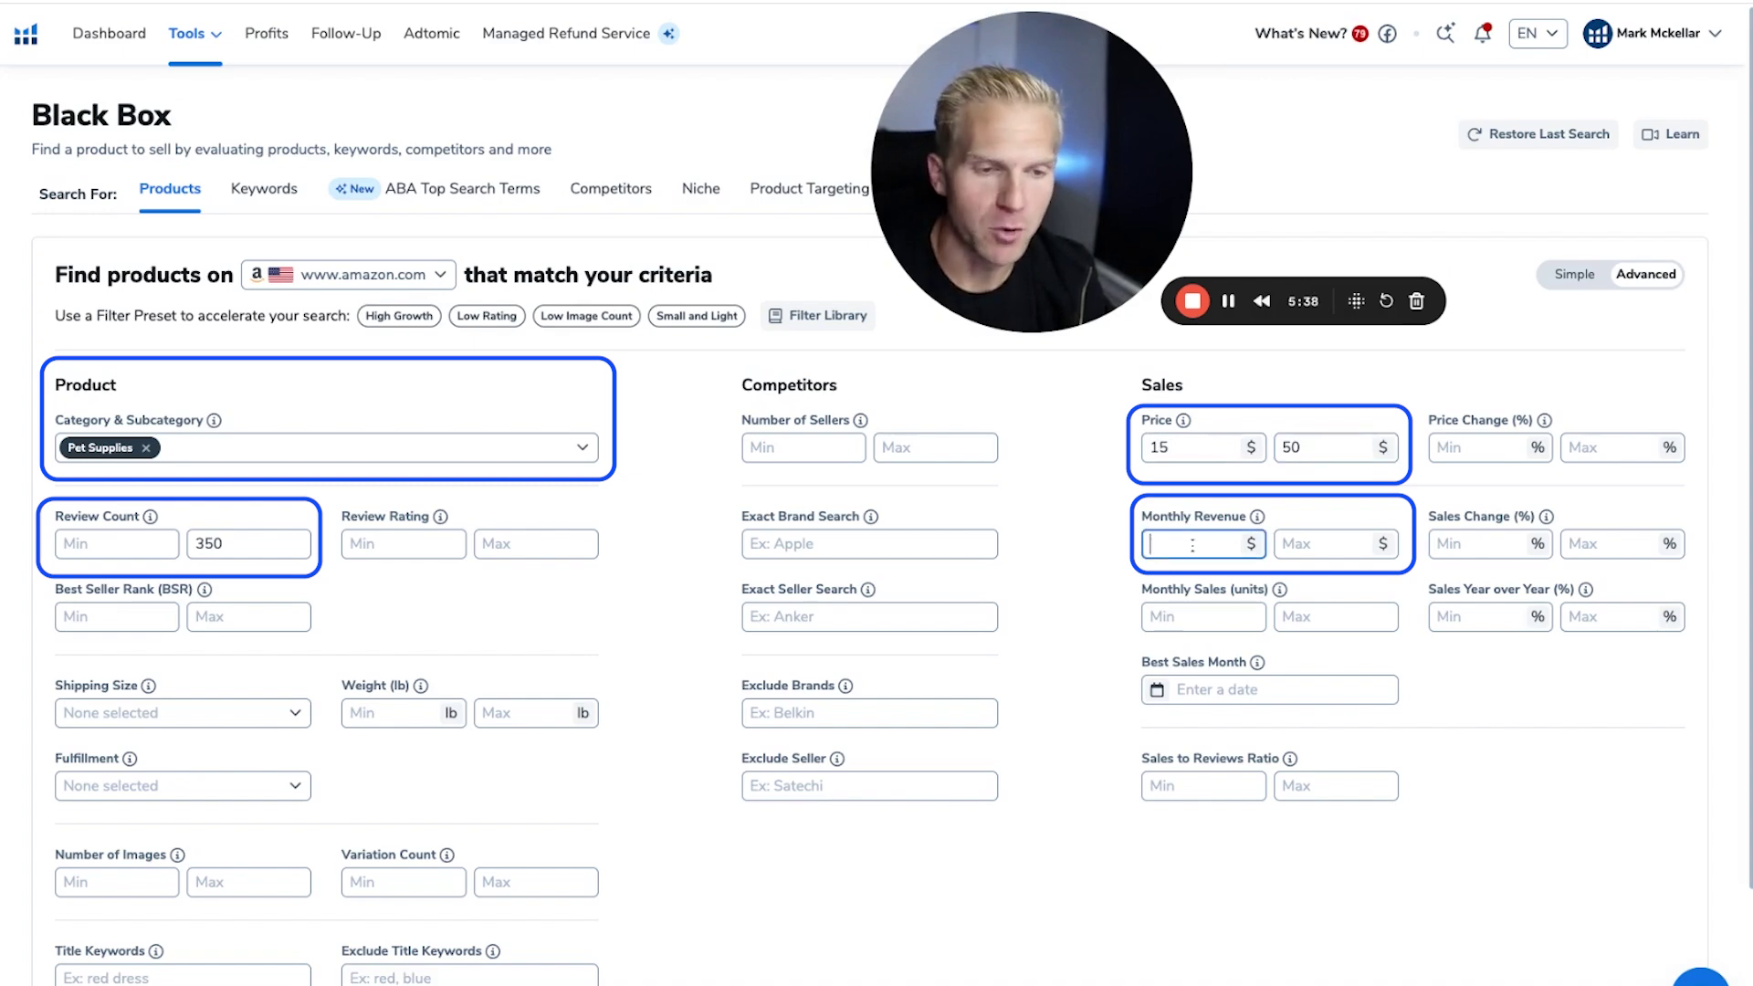
{"action": "type", "text": "5"}
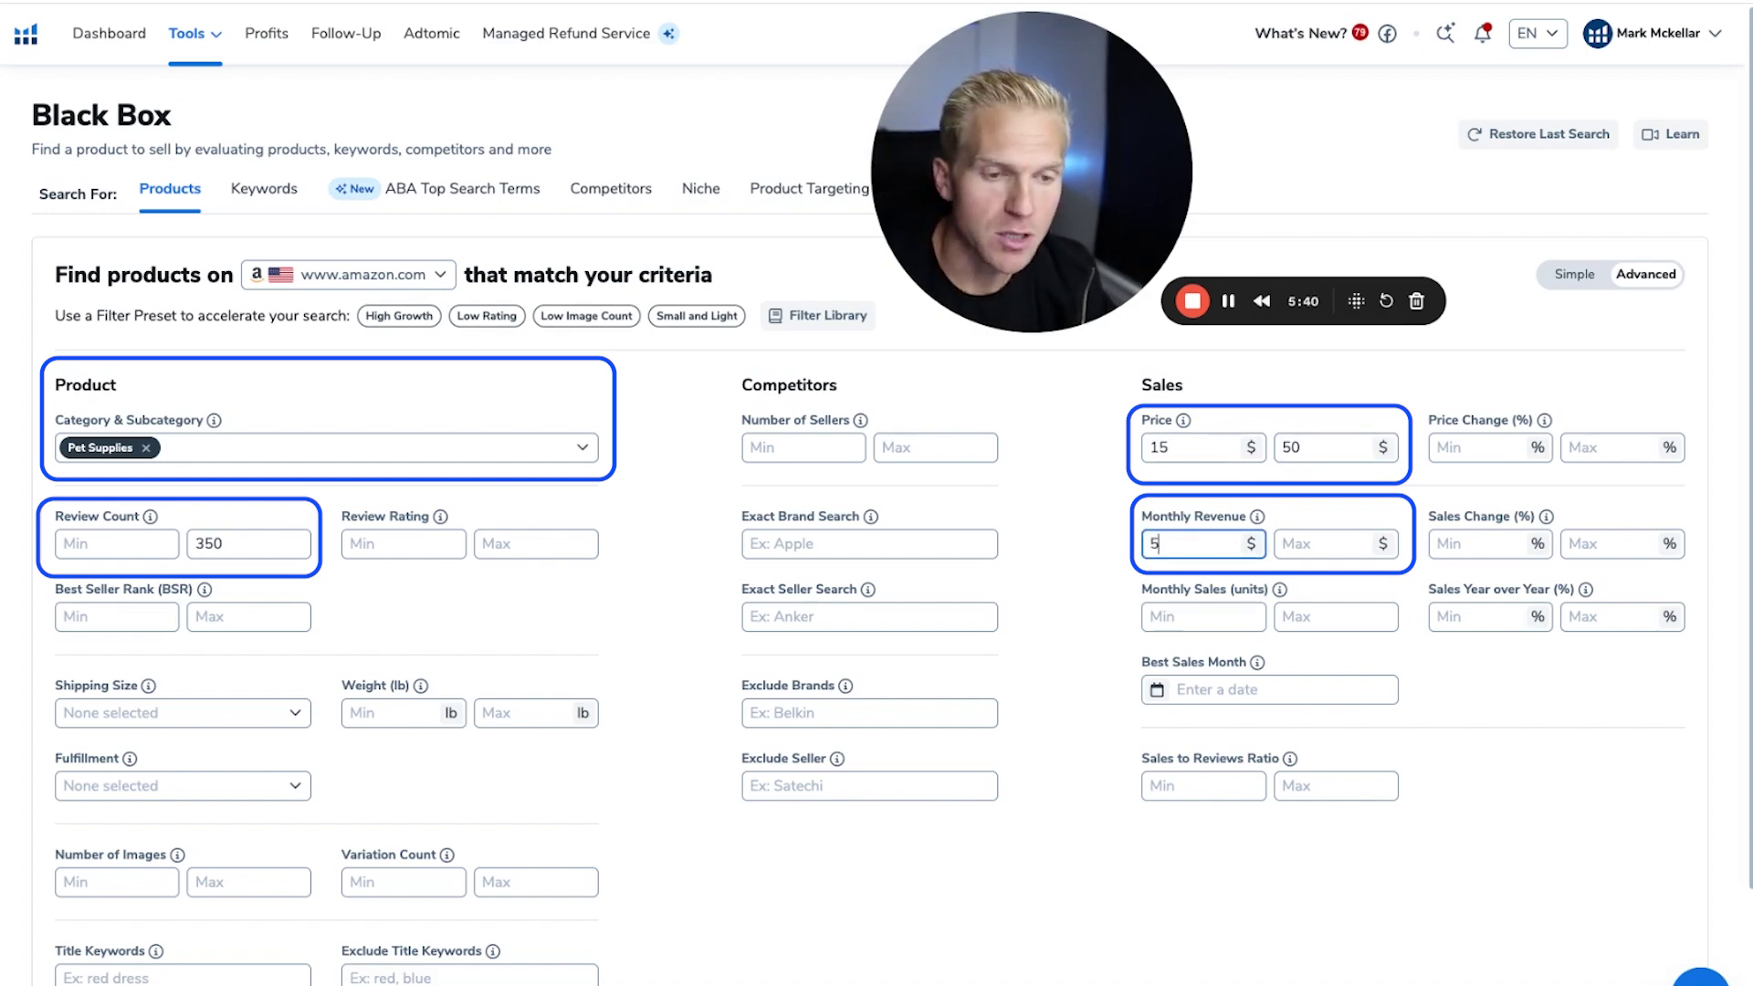
{"action": "type", "text": "000"}
{"action": "key", "text": "Tab"}
{"action": "type", "text": "200"}
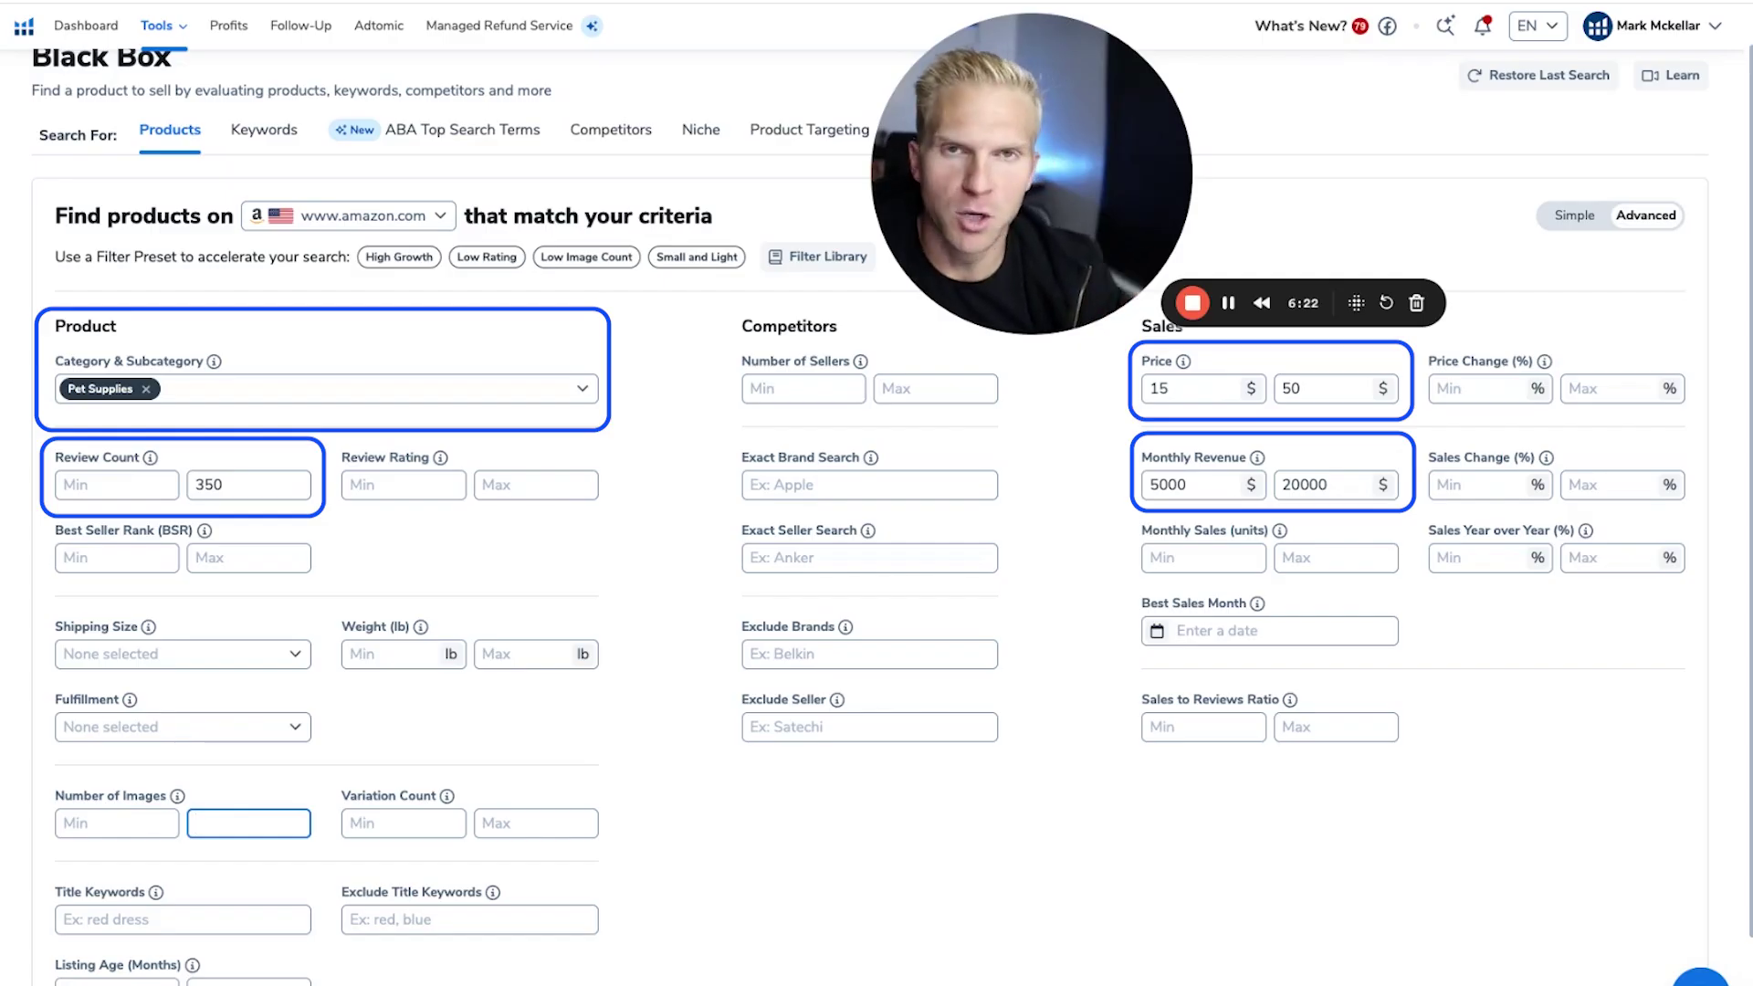
Set the maximum number of images to 4 and the minimum listing age to 8 months
{"action": "left_click", "coordinate": [57, 800]}
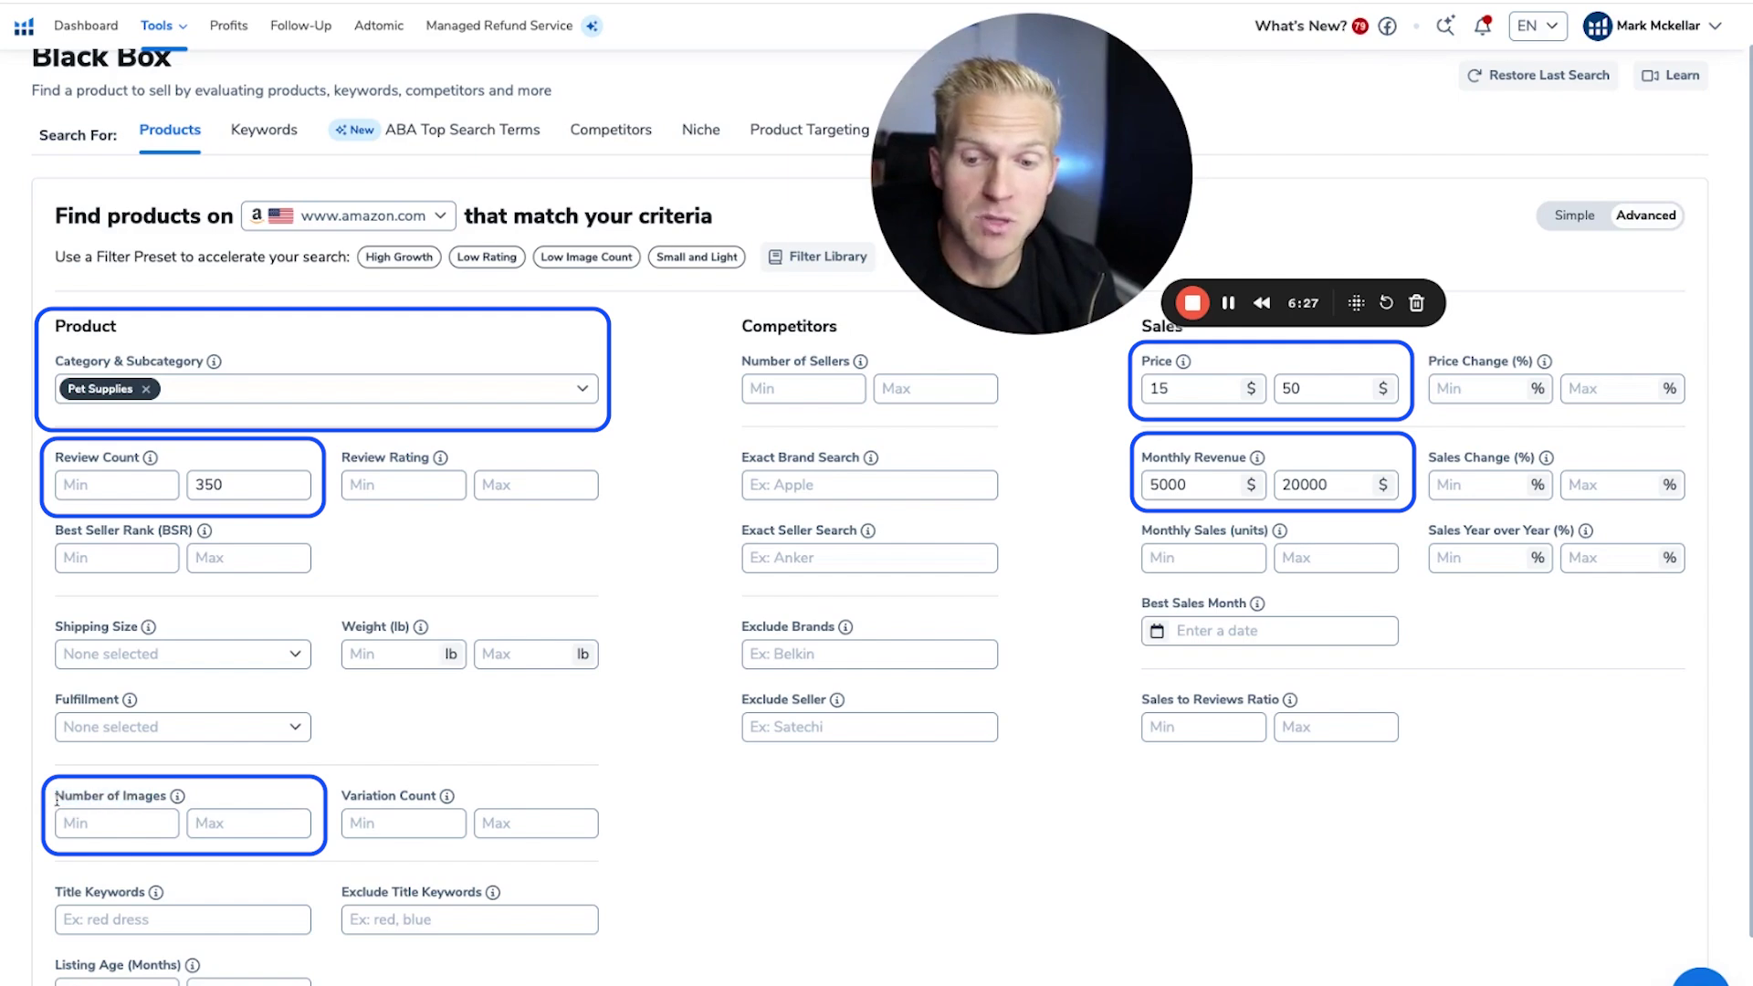
{"action": "left_click", "coordinate": [246, 825]}
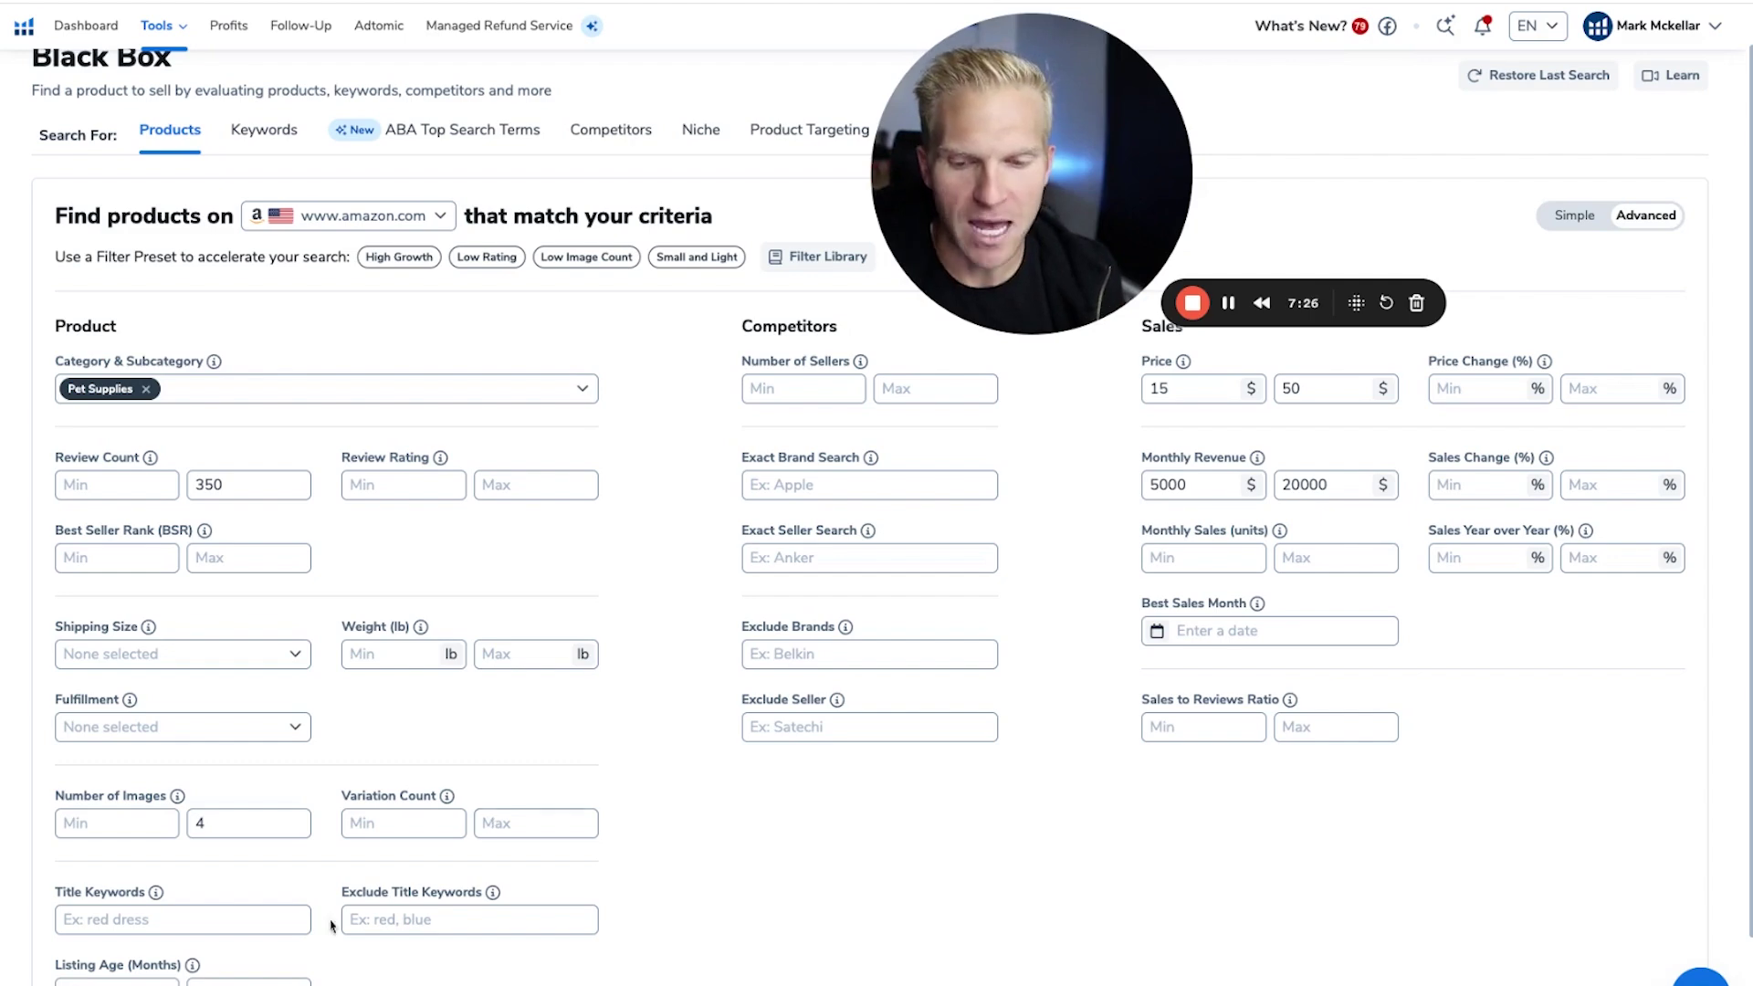
{"action": "scroll", "coordinate": [146, 940], "scroll_direction": "down", "scroll_amount": 2}
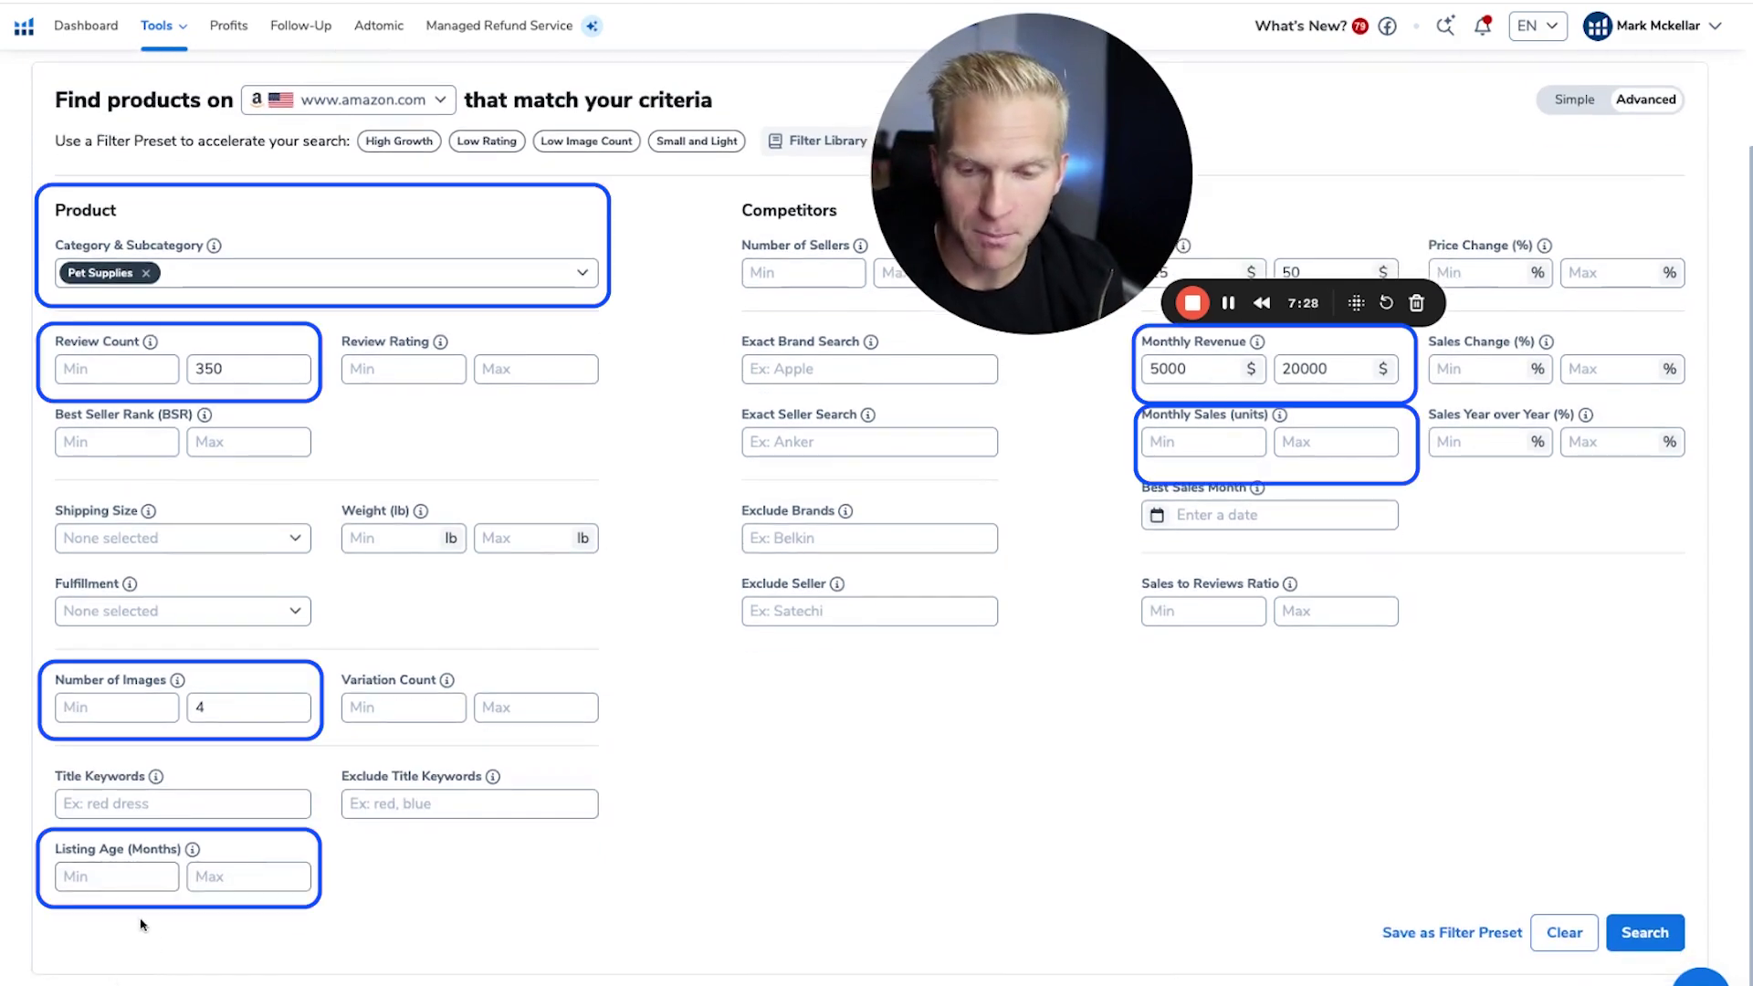
{"action": "left_click", "coordinate": [212, 880]}
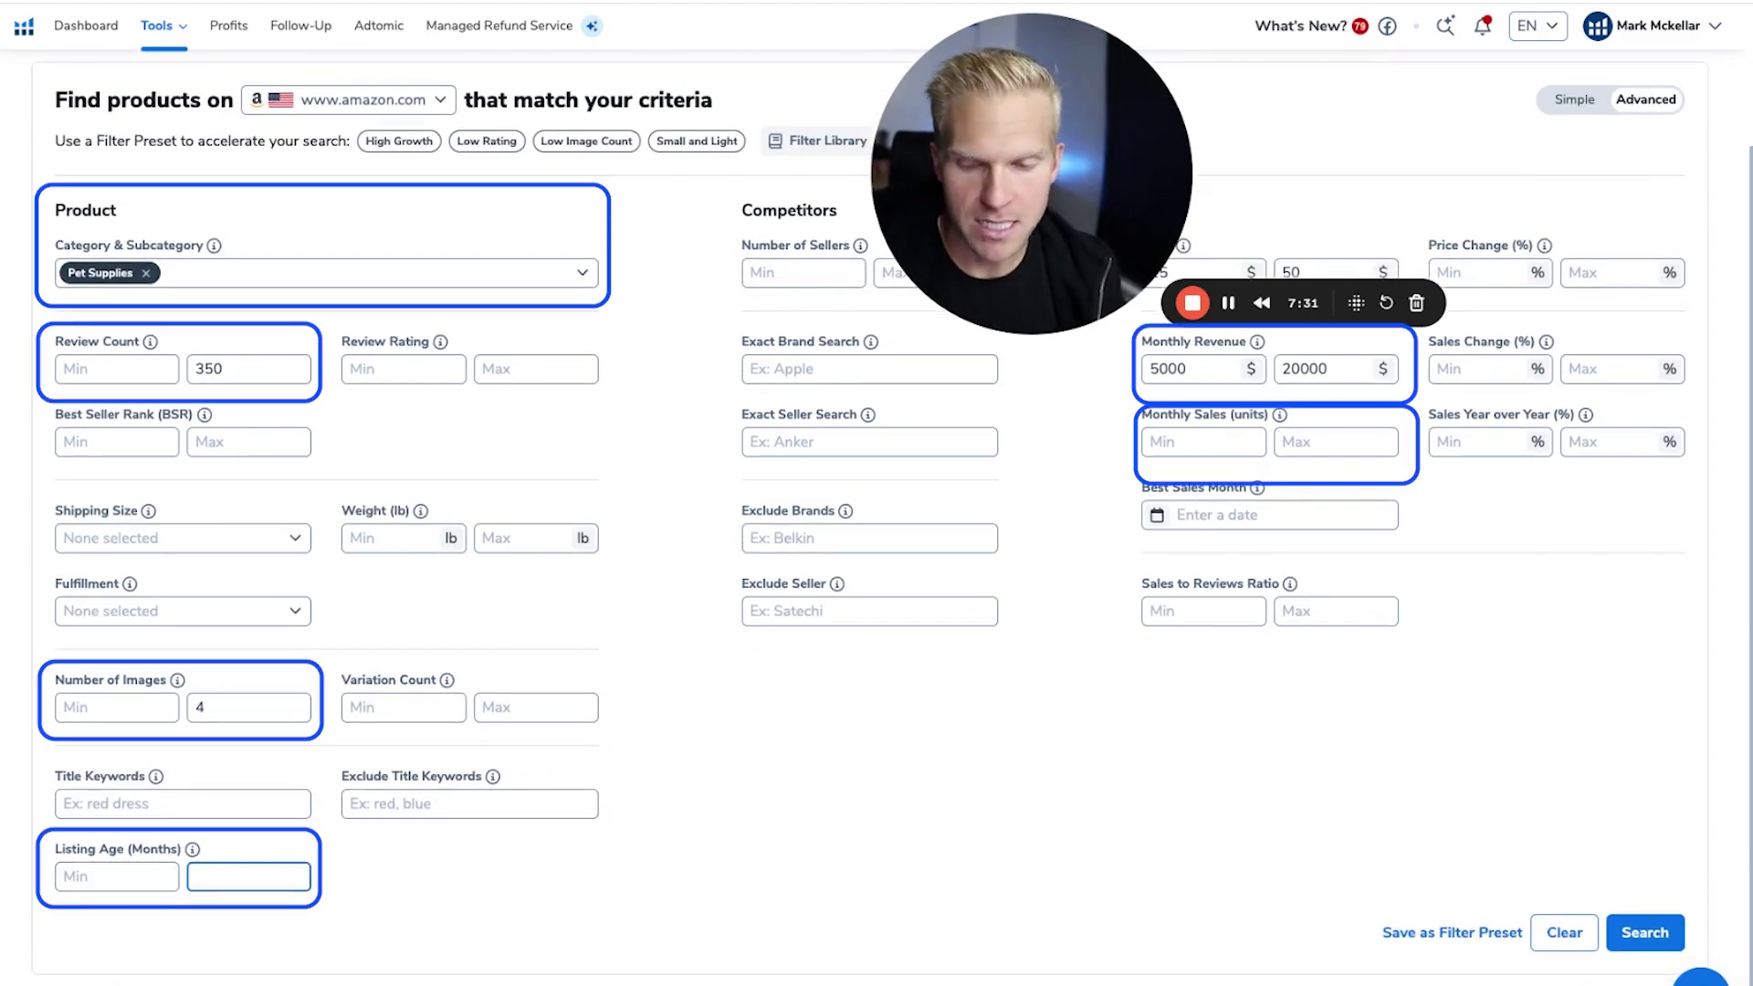
{"action": "left_click", "coordinate": [117, 876]}
{"action": "type", "text": "8"}
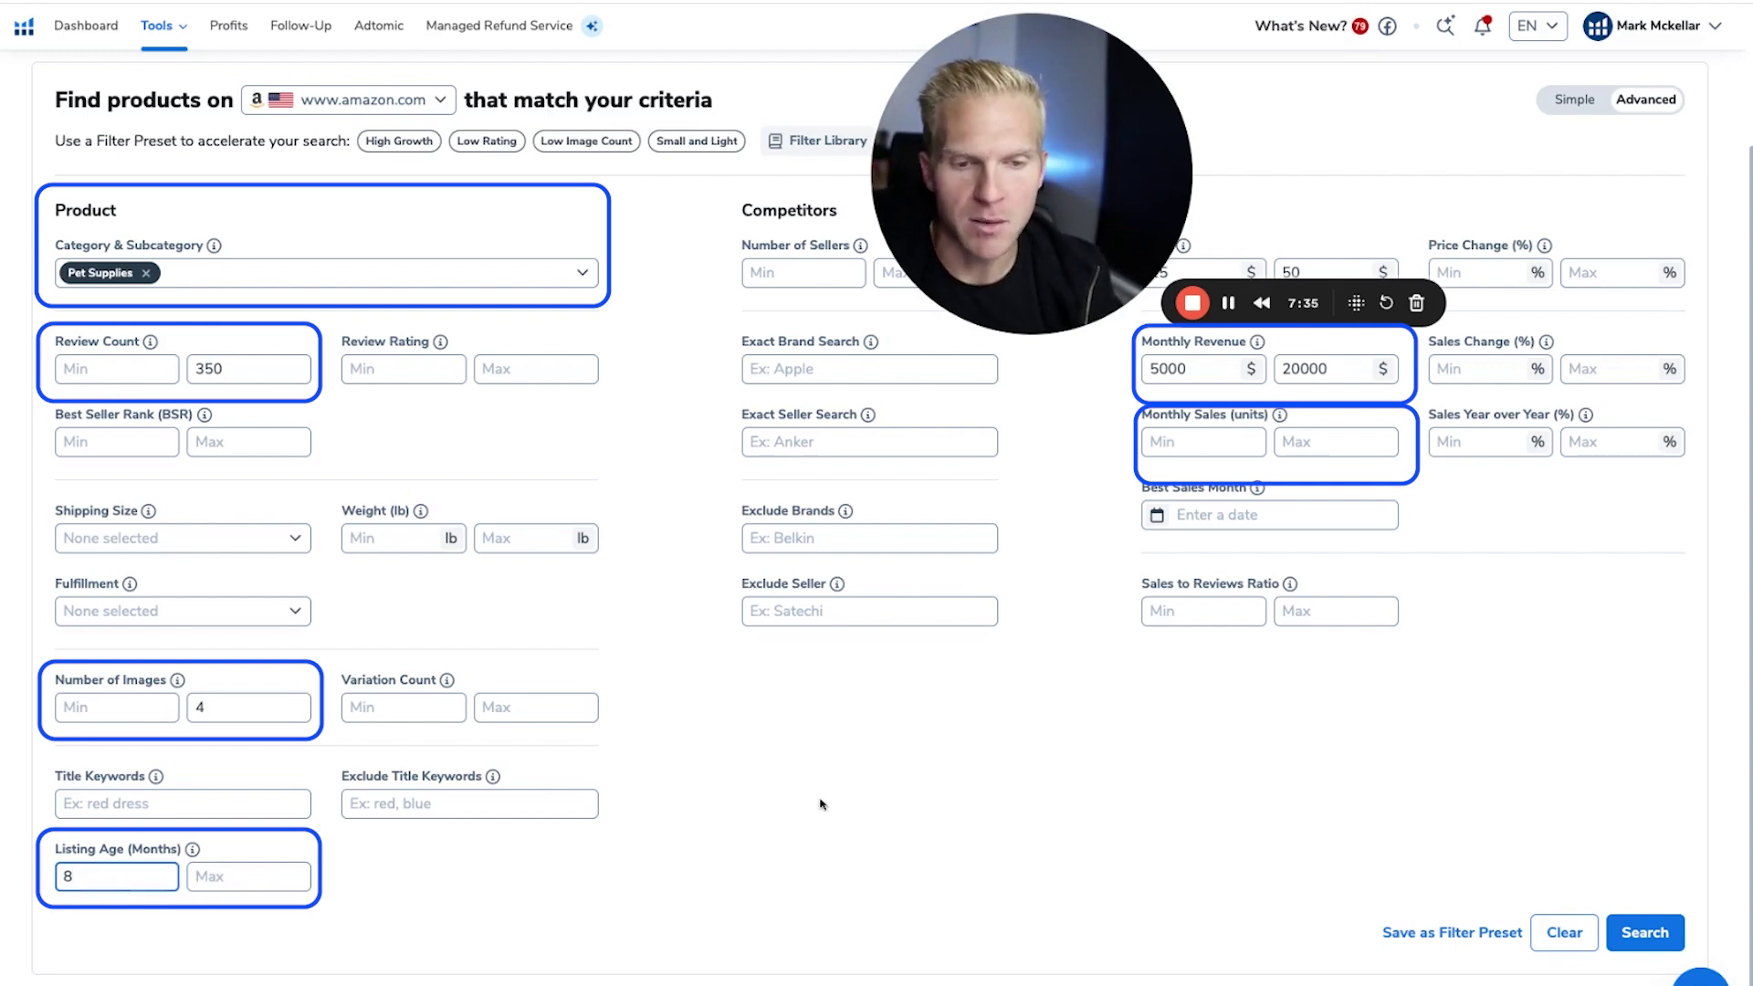
Examine the Sales to Reviews Ratio filter among the sales criteria
{"action": "scroll", "coordinate": [820, 804], "scroll_direction": "up", "scroll_amount": 3}
{"action": "left_click_drag", "start_coordinate": [1243, 737], "coordinate": [1280, 738]}
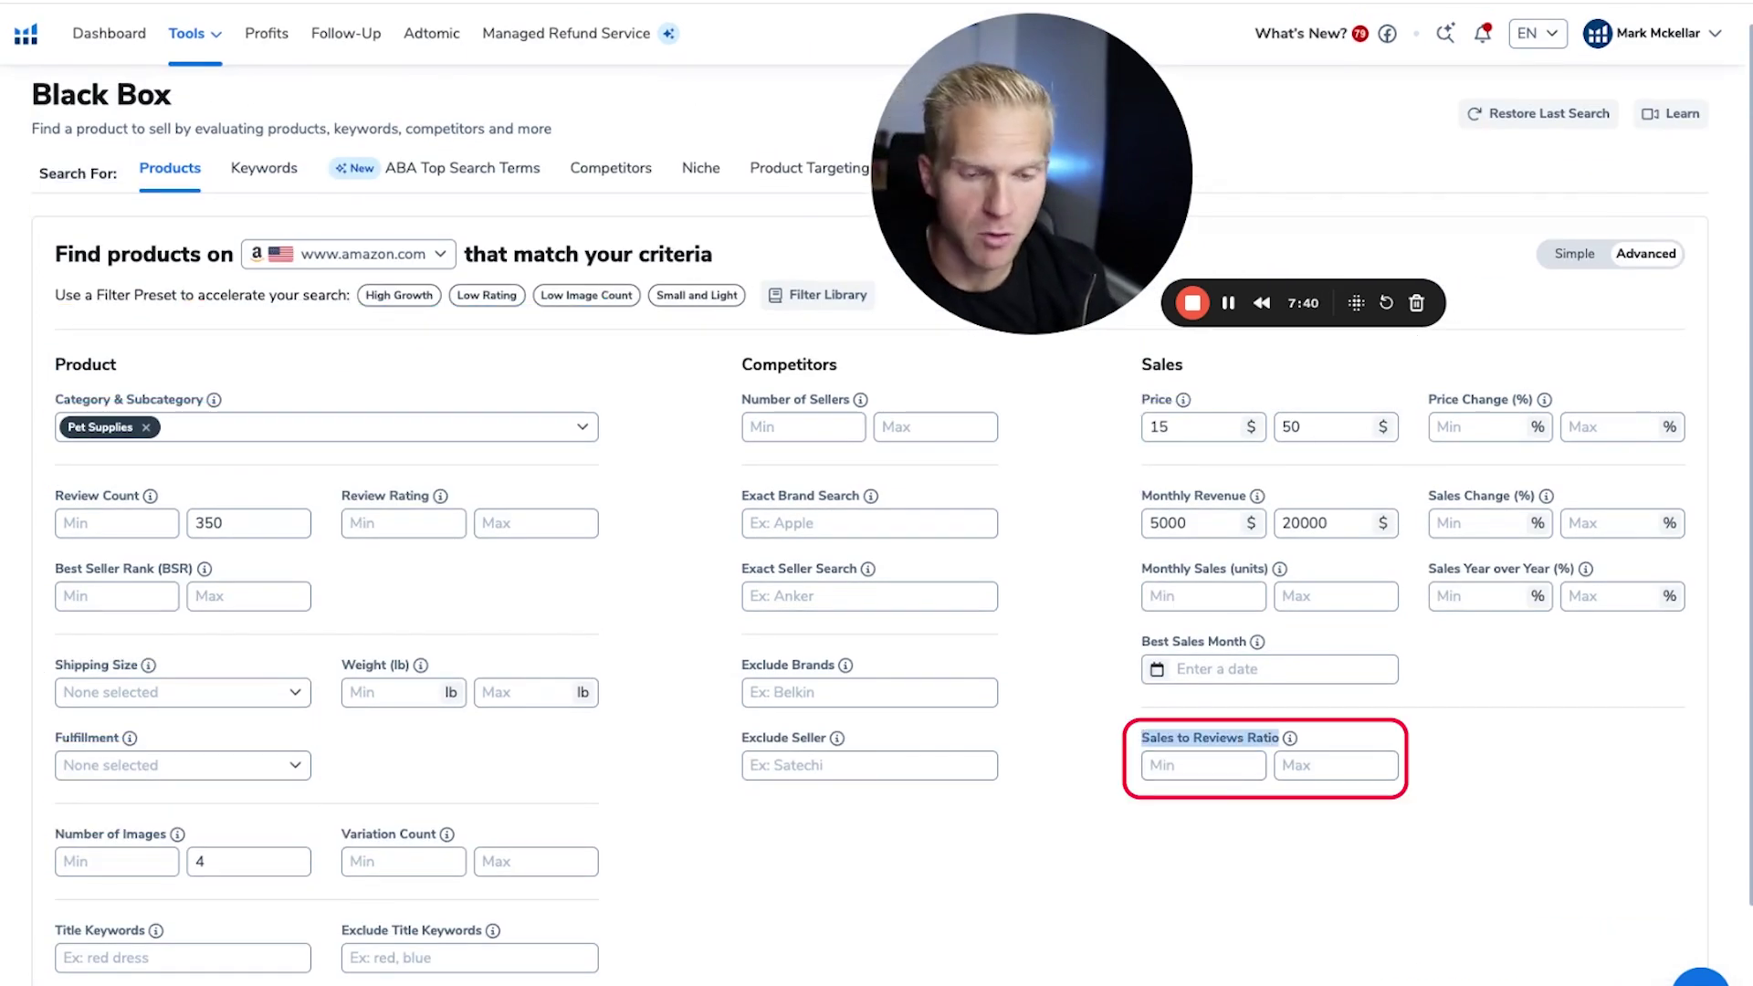
{"action": "left_click", "coordinate": [1197, 821]}
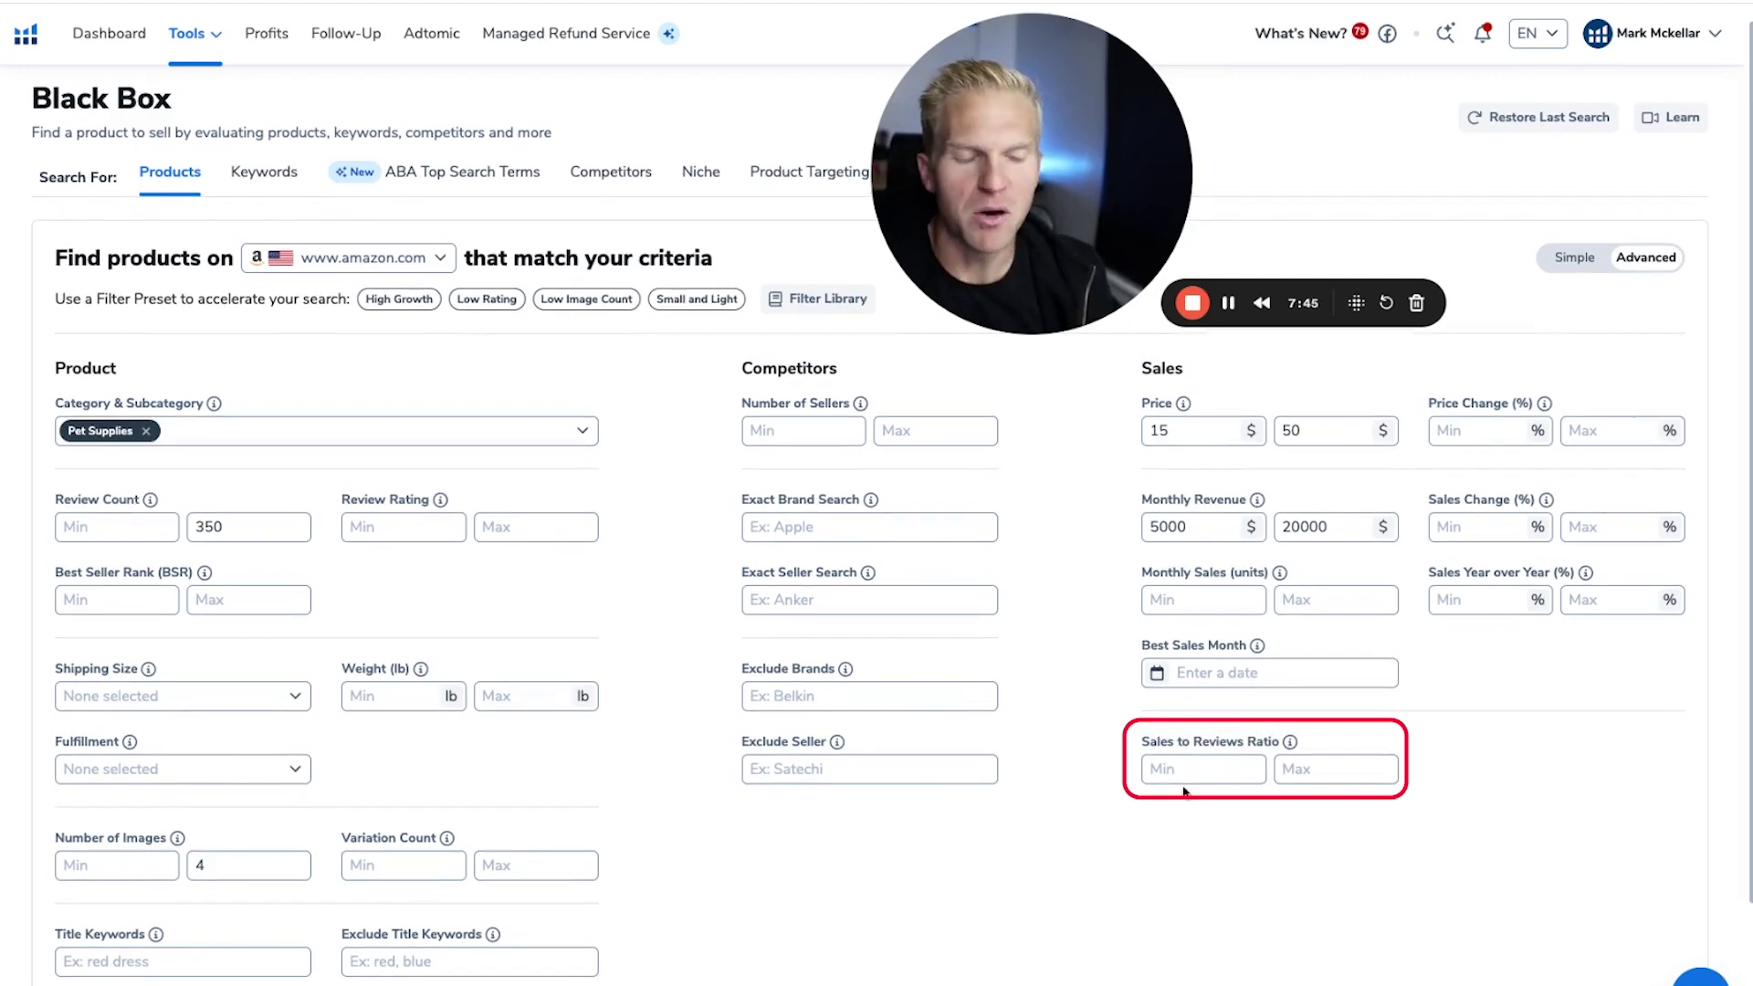
Run the product search with the chosen filters and look through the list of matching products
{"action": "scroll", "coordinate": [1141, 772], "scroll_direction": "down", "scroll_amount": 3}
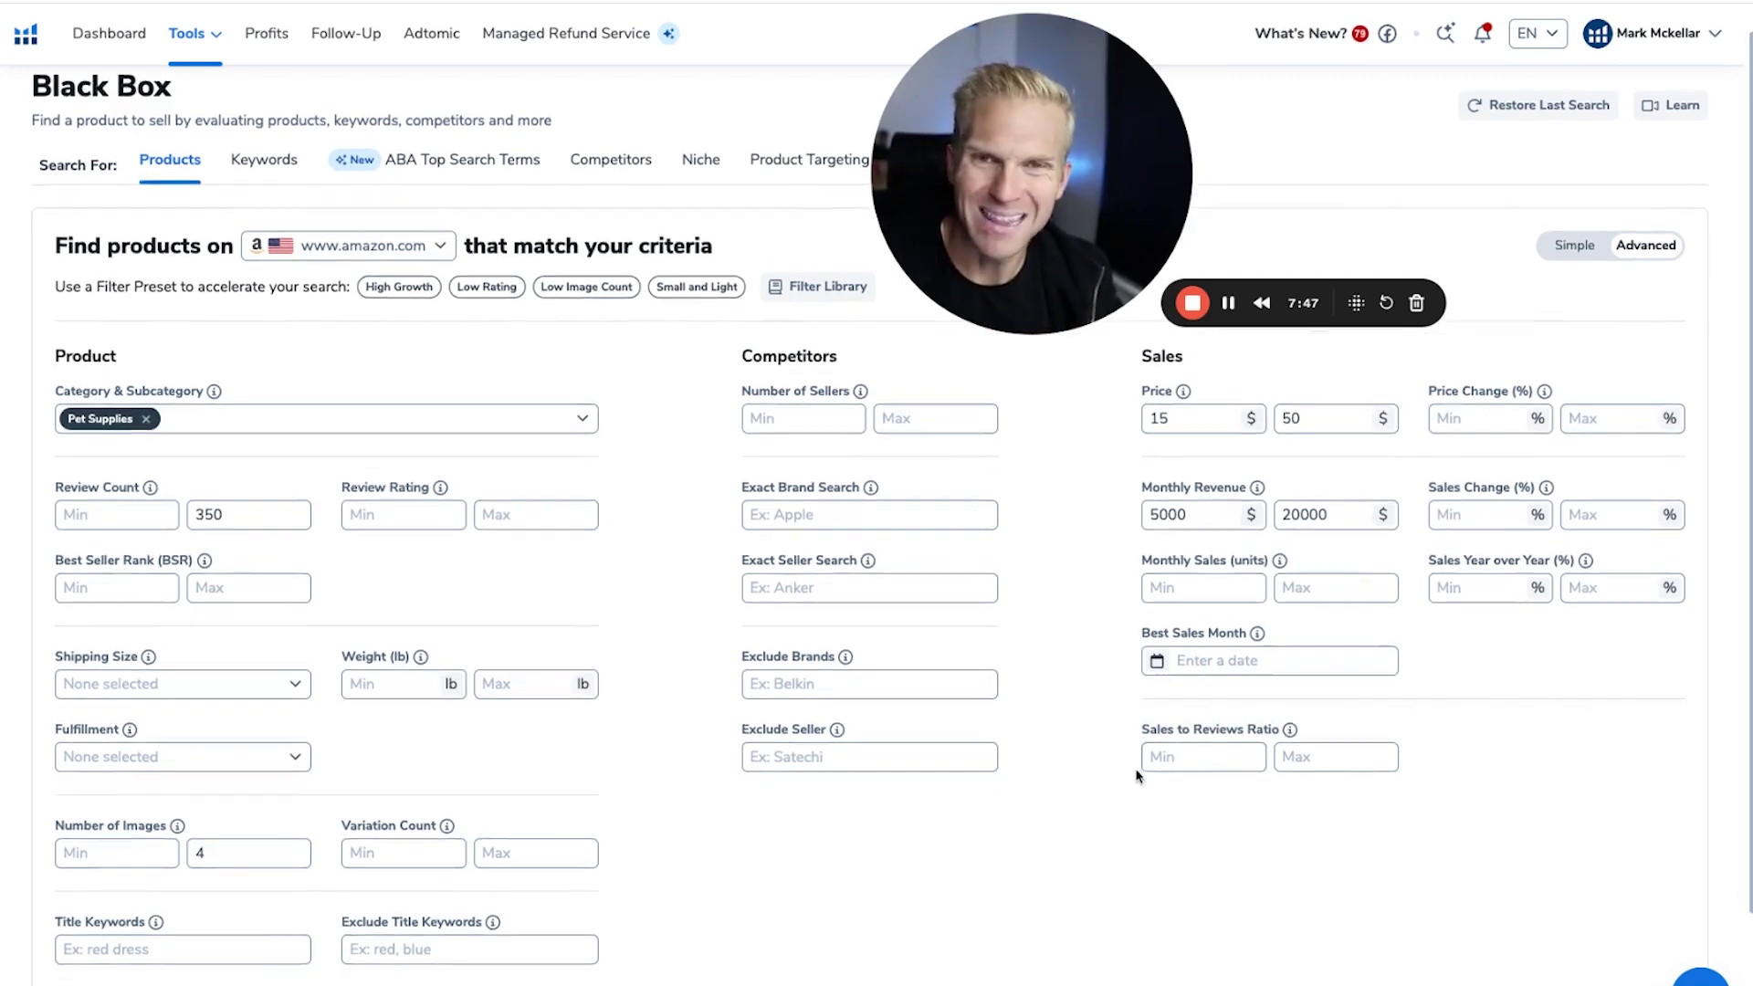
{"action": "left_click", "coordinate": [1645, 932]}
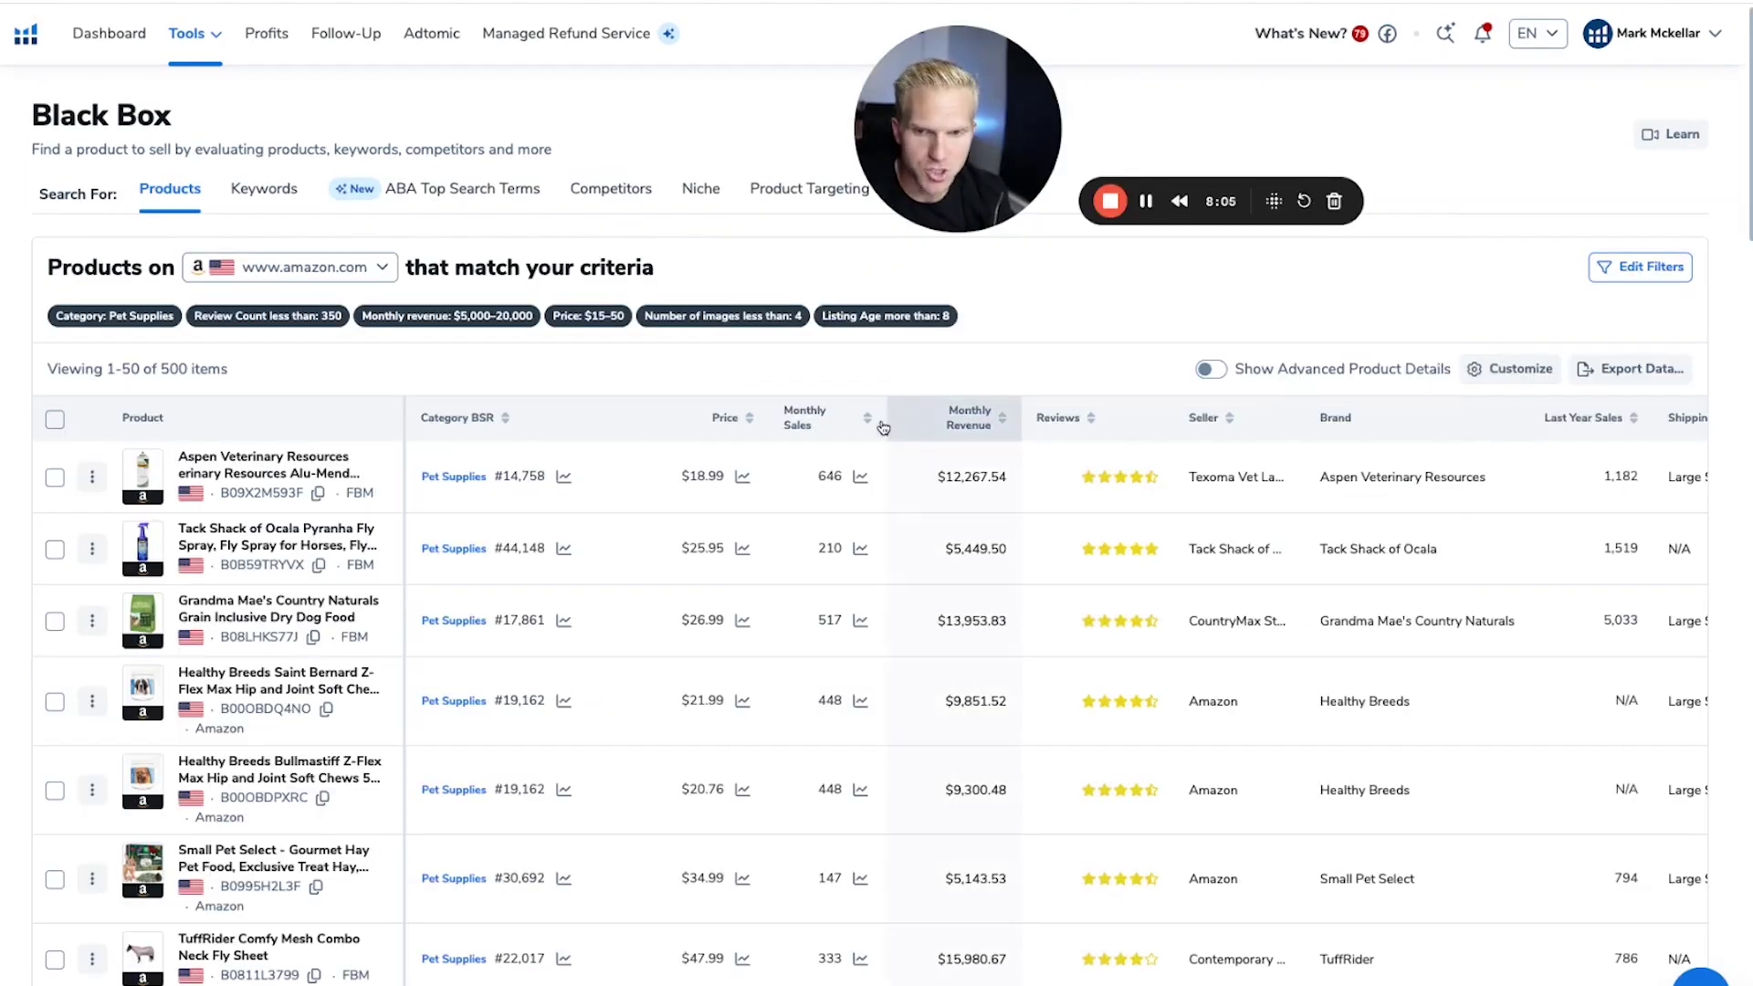
{"action": "scroll", "coordinate": [322, 574], "scroll_direction": "down", "scroll_amount": 10}
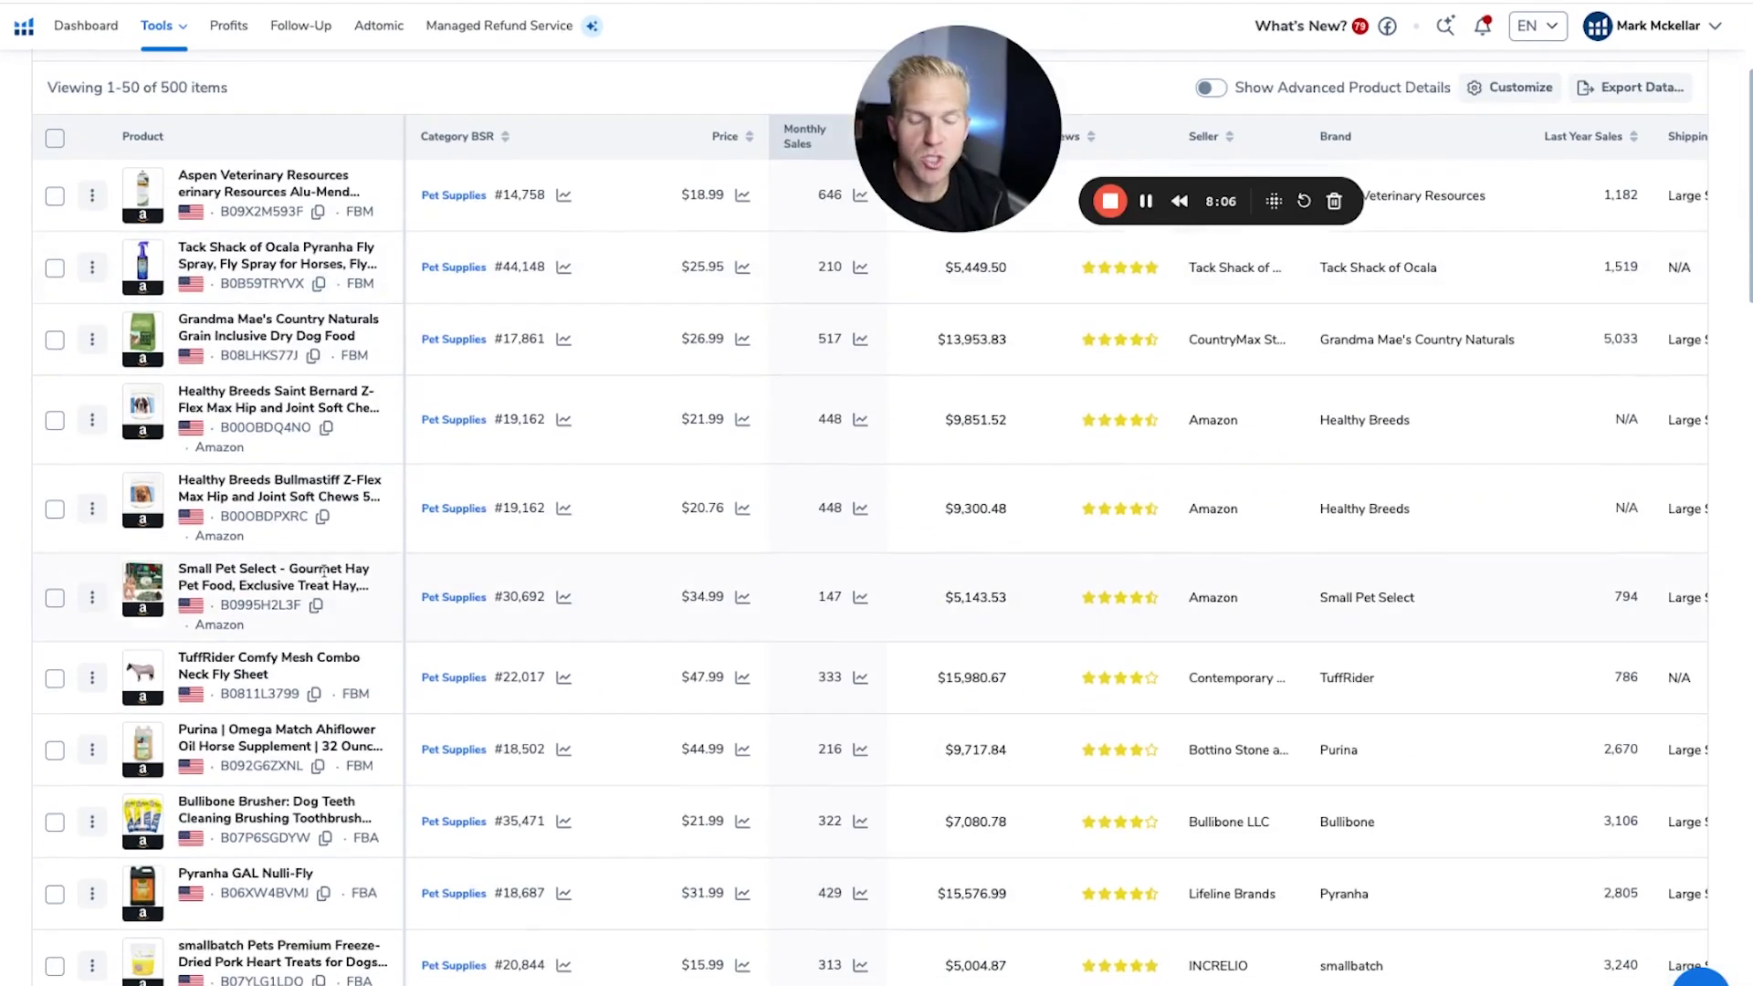
{"action": "scroll", "coordinate": [324, 571], "scroll_direction": "down", "scroll_amount": 2}
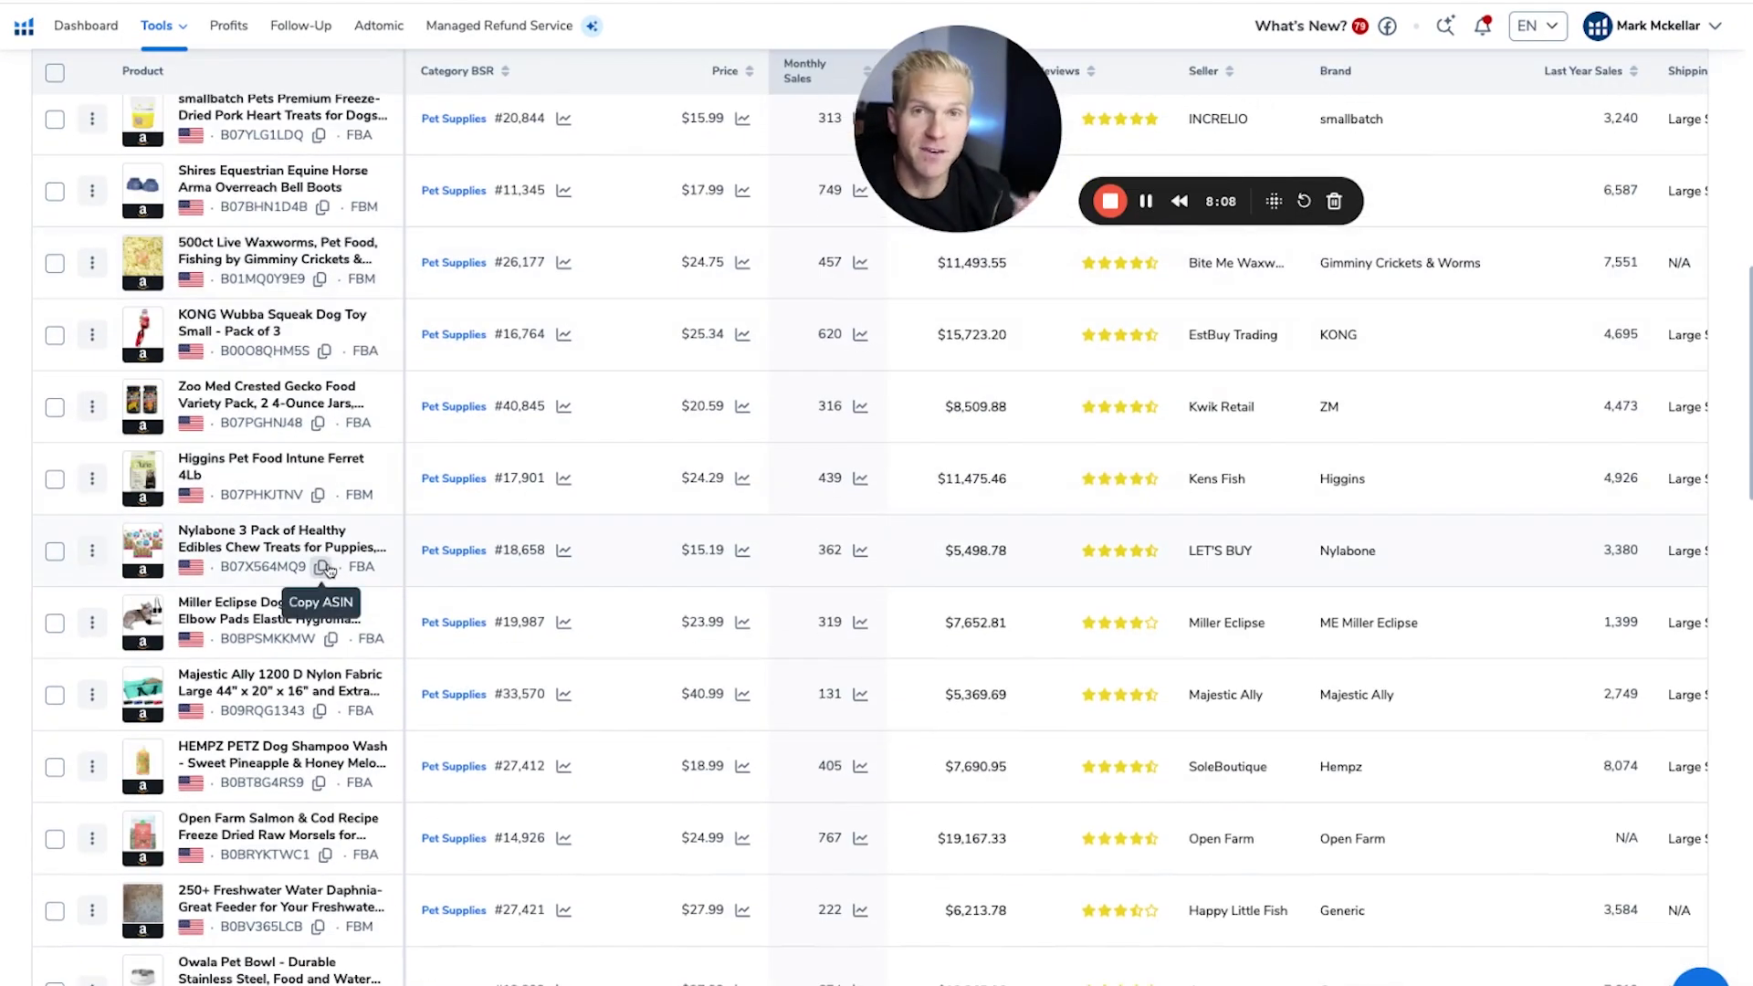
{"action": "scroll", "coordinate": [322, 573], "scroll_direction": "up", "scroll_amount": 11}
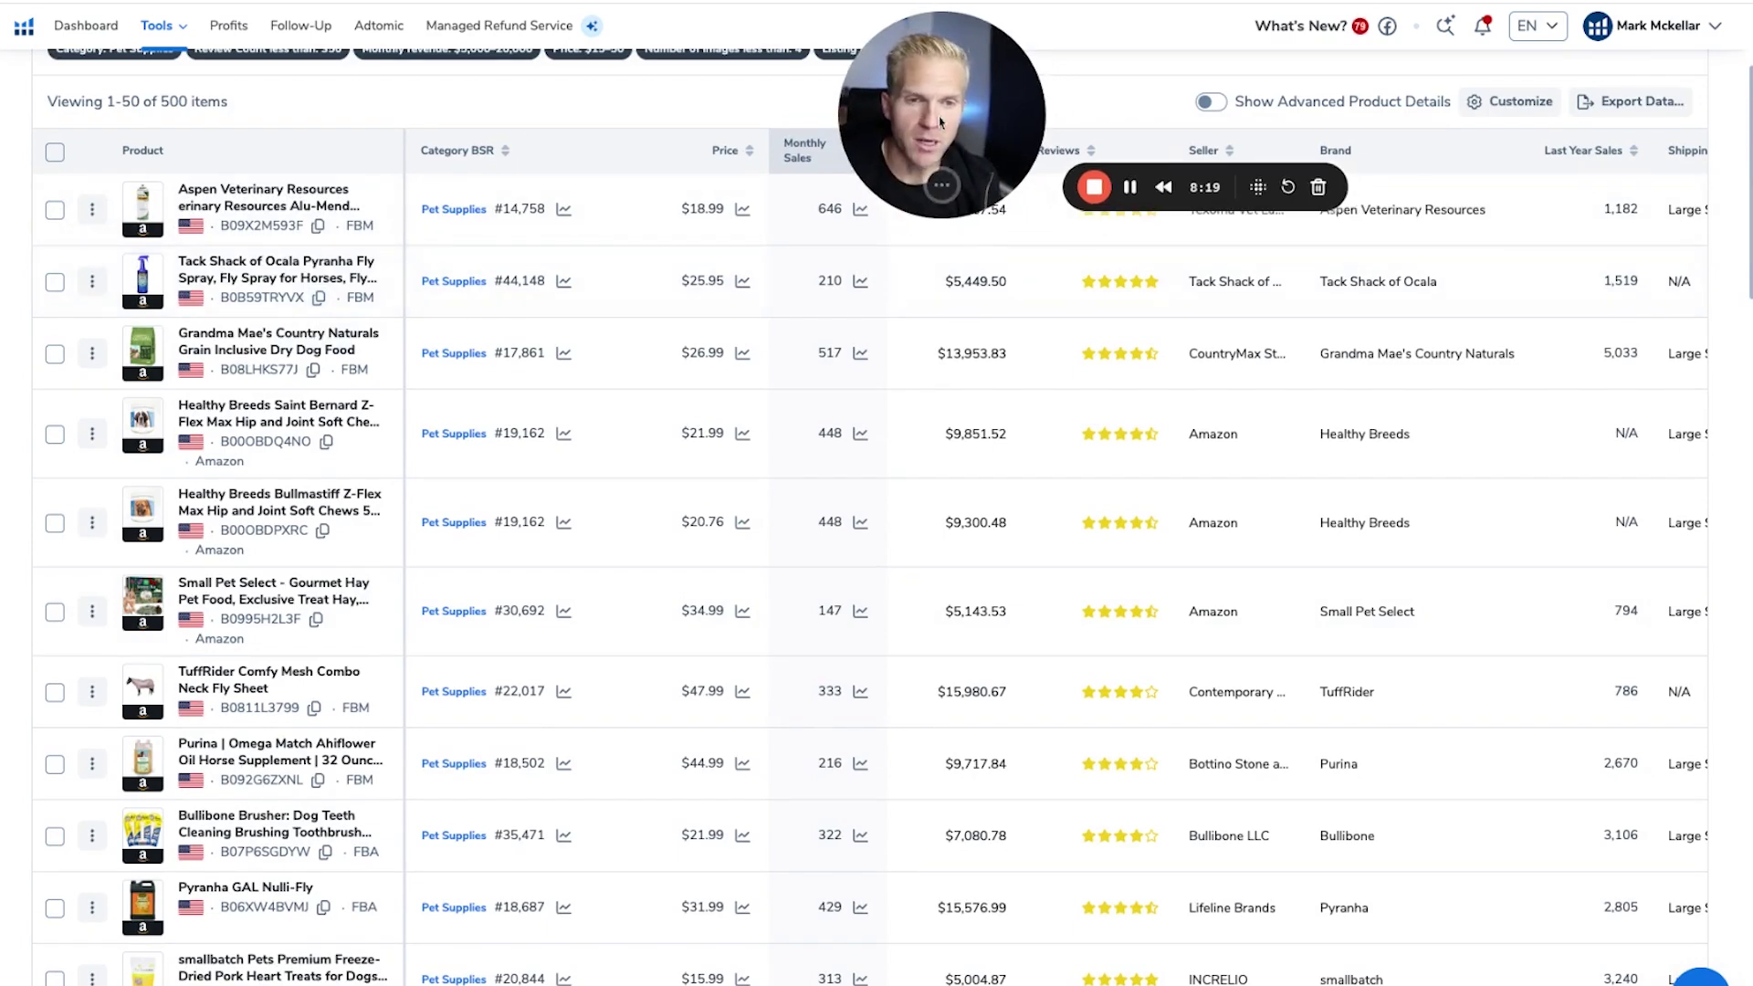
{"action": "scroll", "coordinate": [750, 552], "scroll_direction": "up", "scroll_amount": 3}
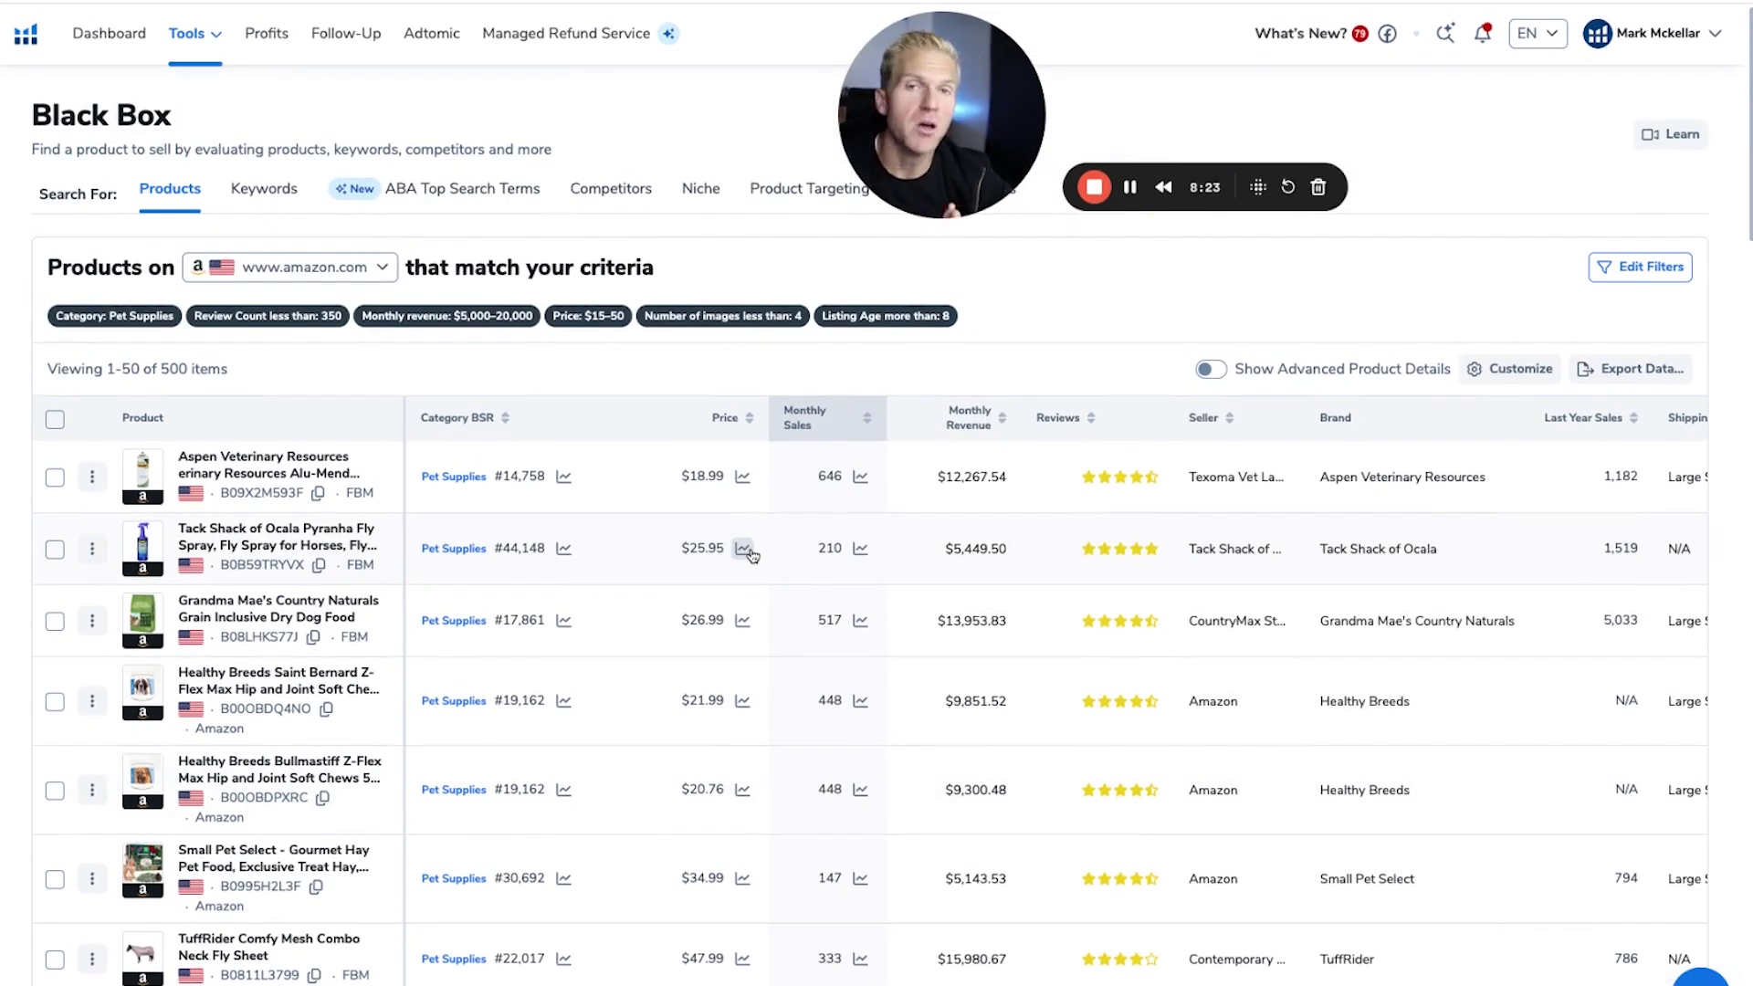
Show advanced product details and limit the table's optional columns to Price, Monthly Sales, Monthly Revenue, Reviews and Sales to Reviews
{"action": "left_click", "coordinate": [1214, 369]}
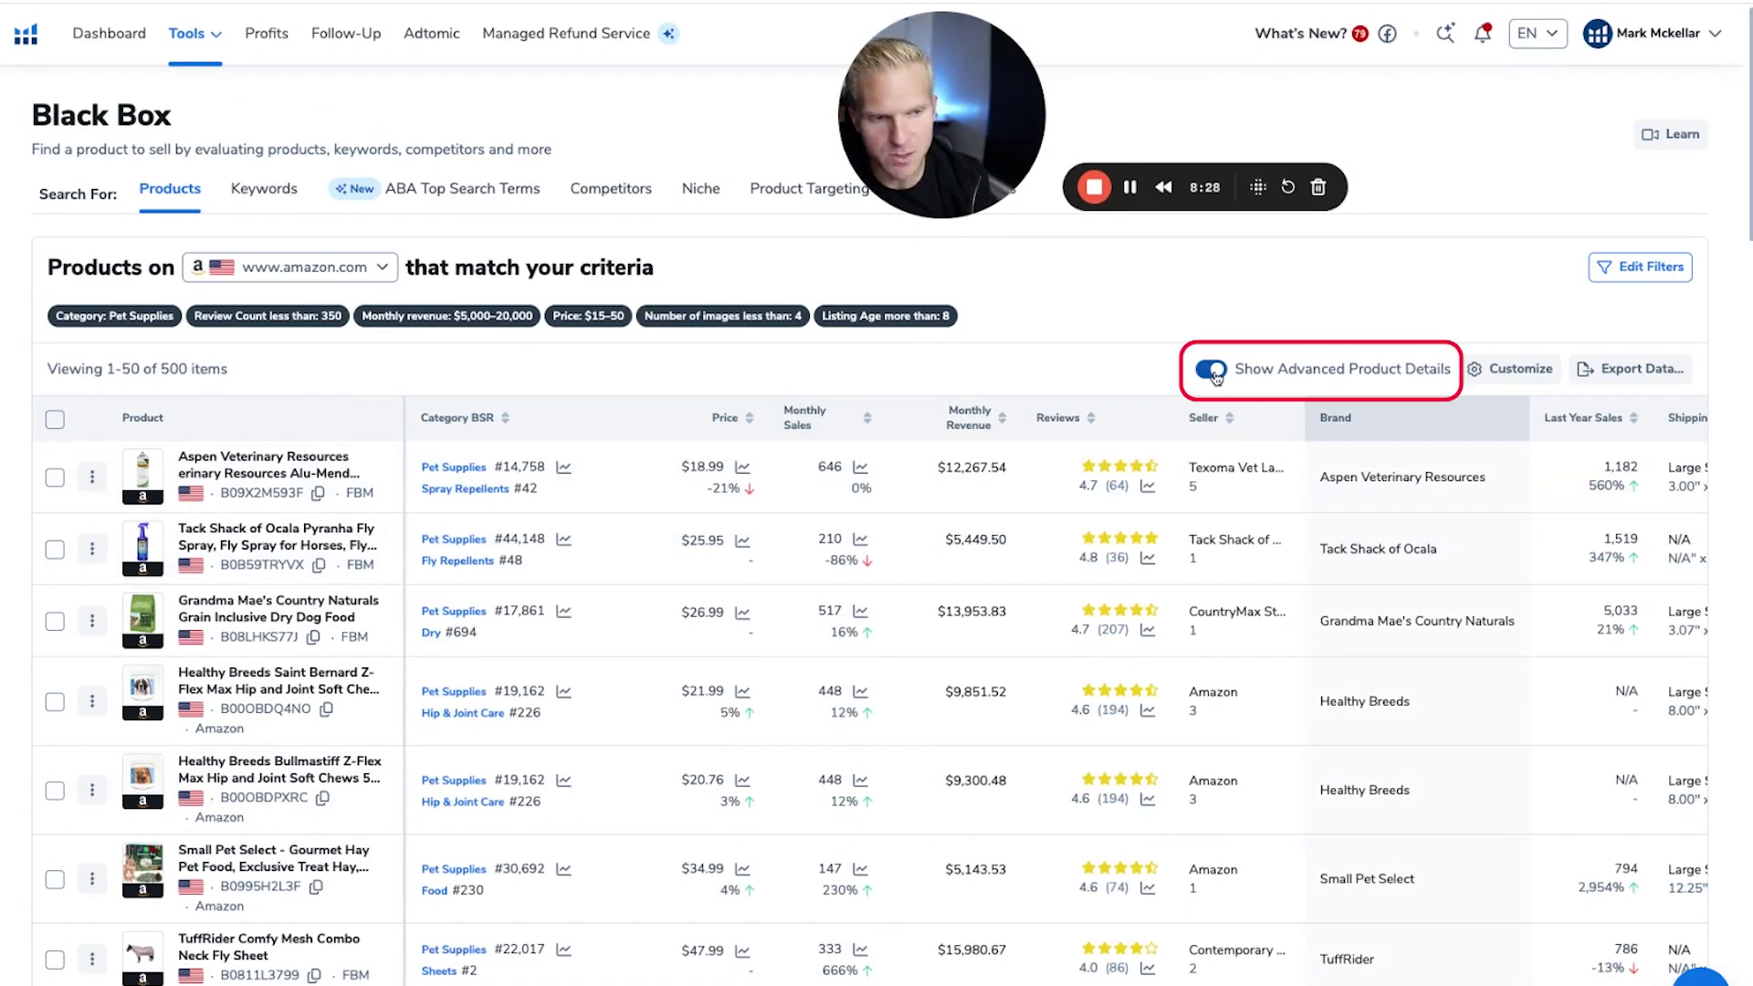
{"action": "left_click", "coordinate": [1212, 369]}
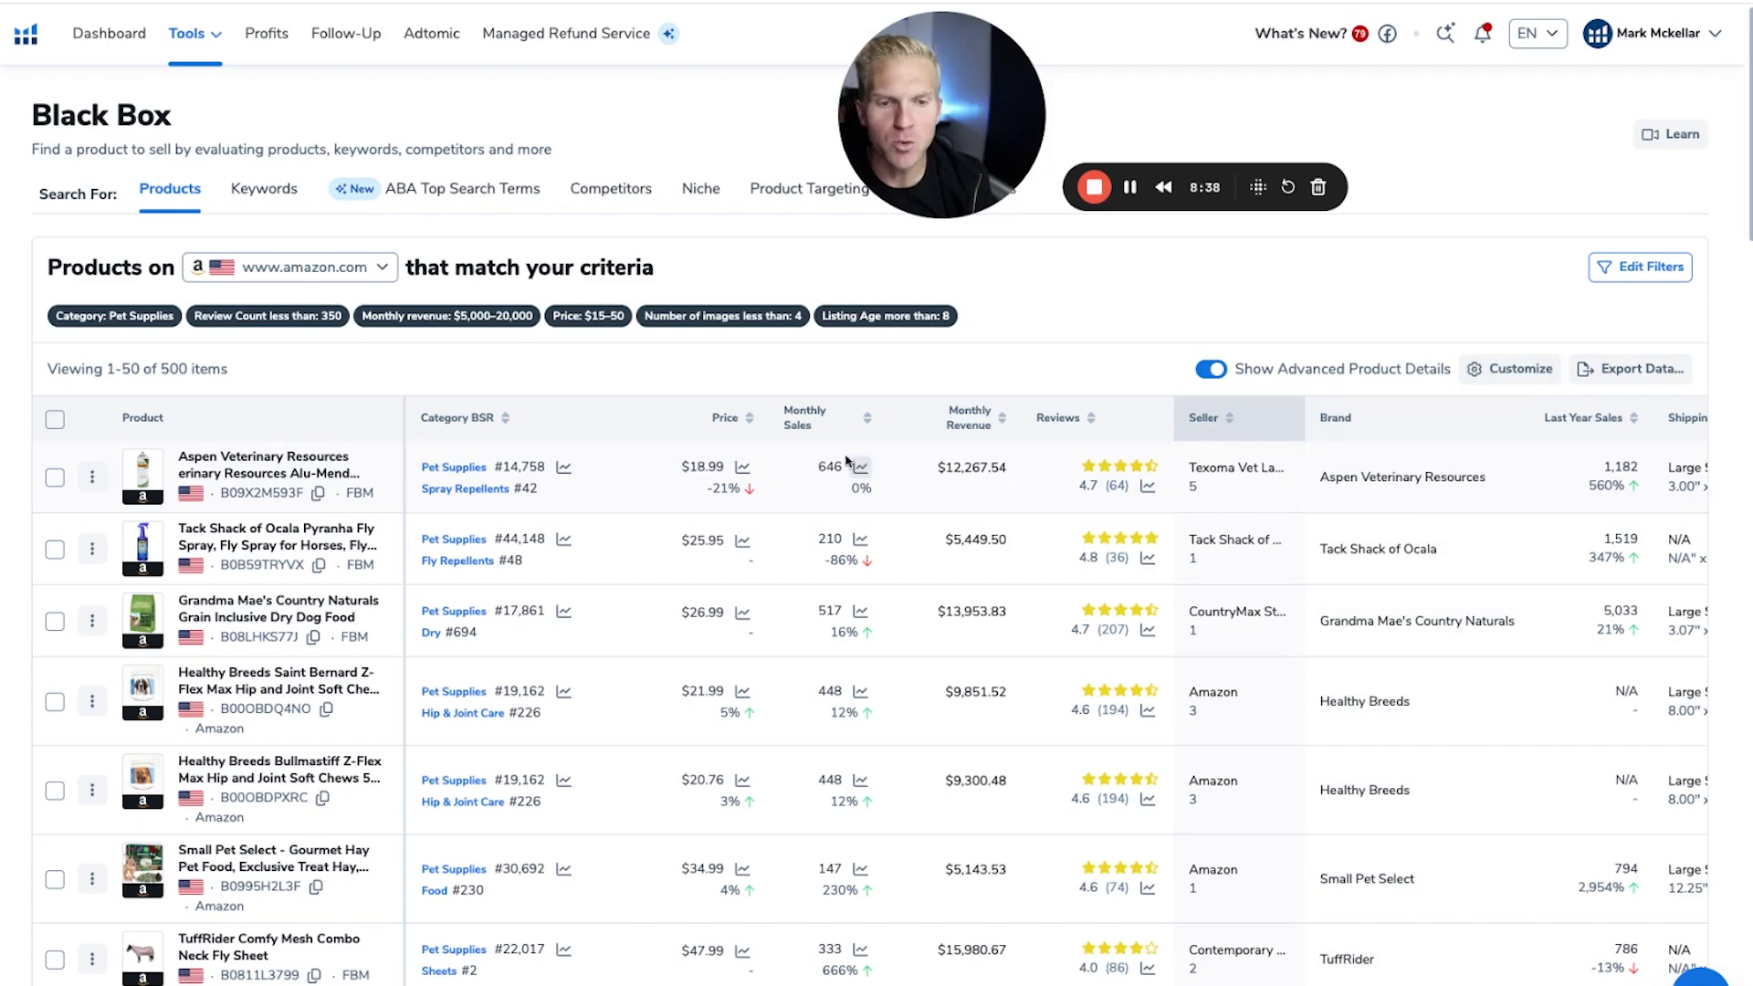
{"action": "left_click", "coordinate": [1526, 376]}
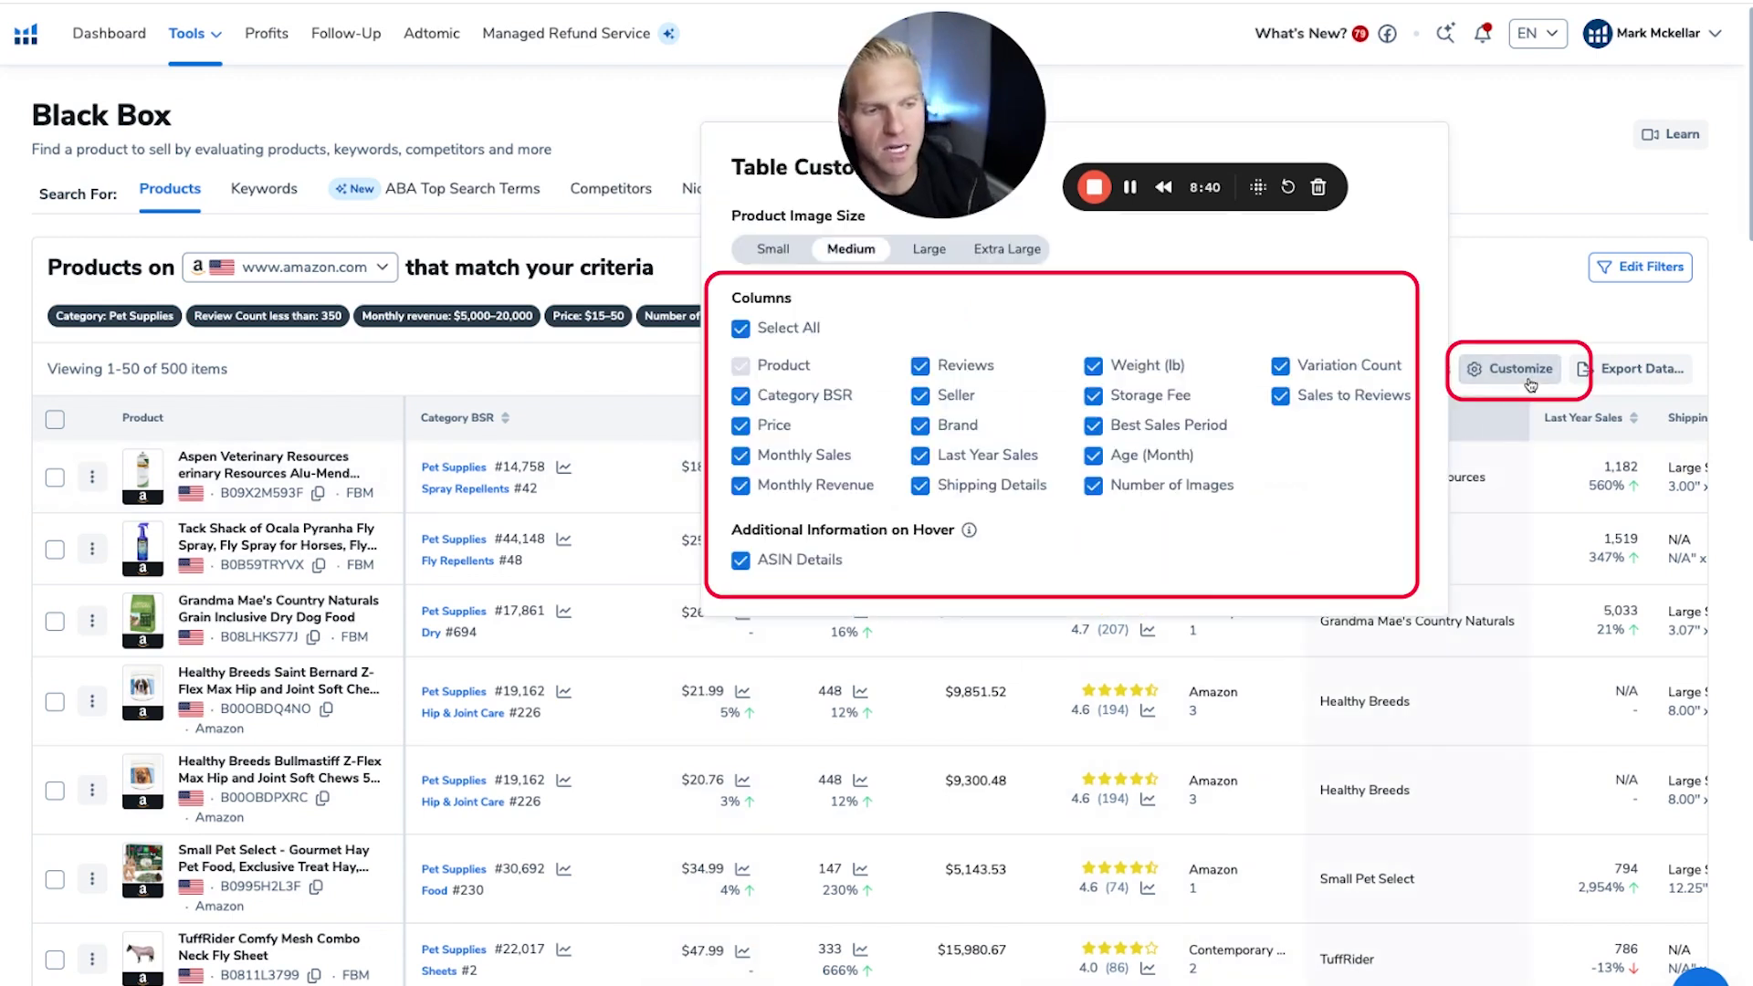
{"action": "left_click", "coordinate": [763, 332]}
{"action": "left_click", "coordinate": [741, 426]}
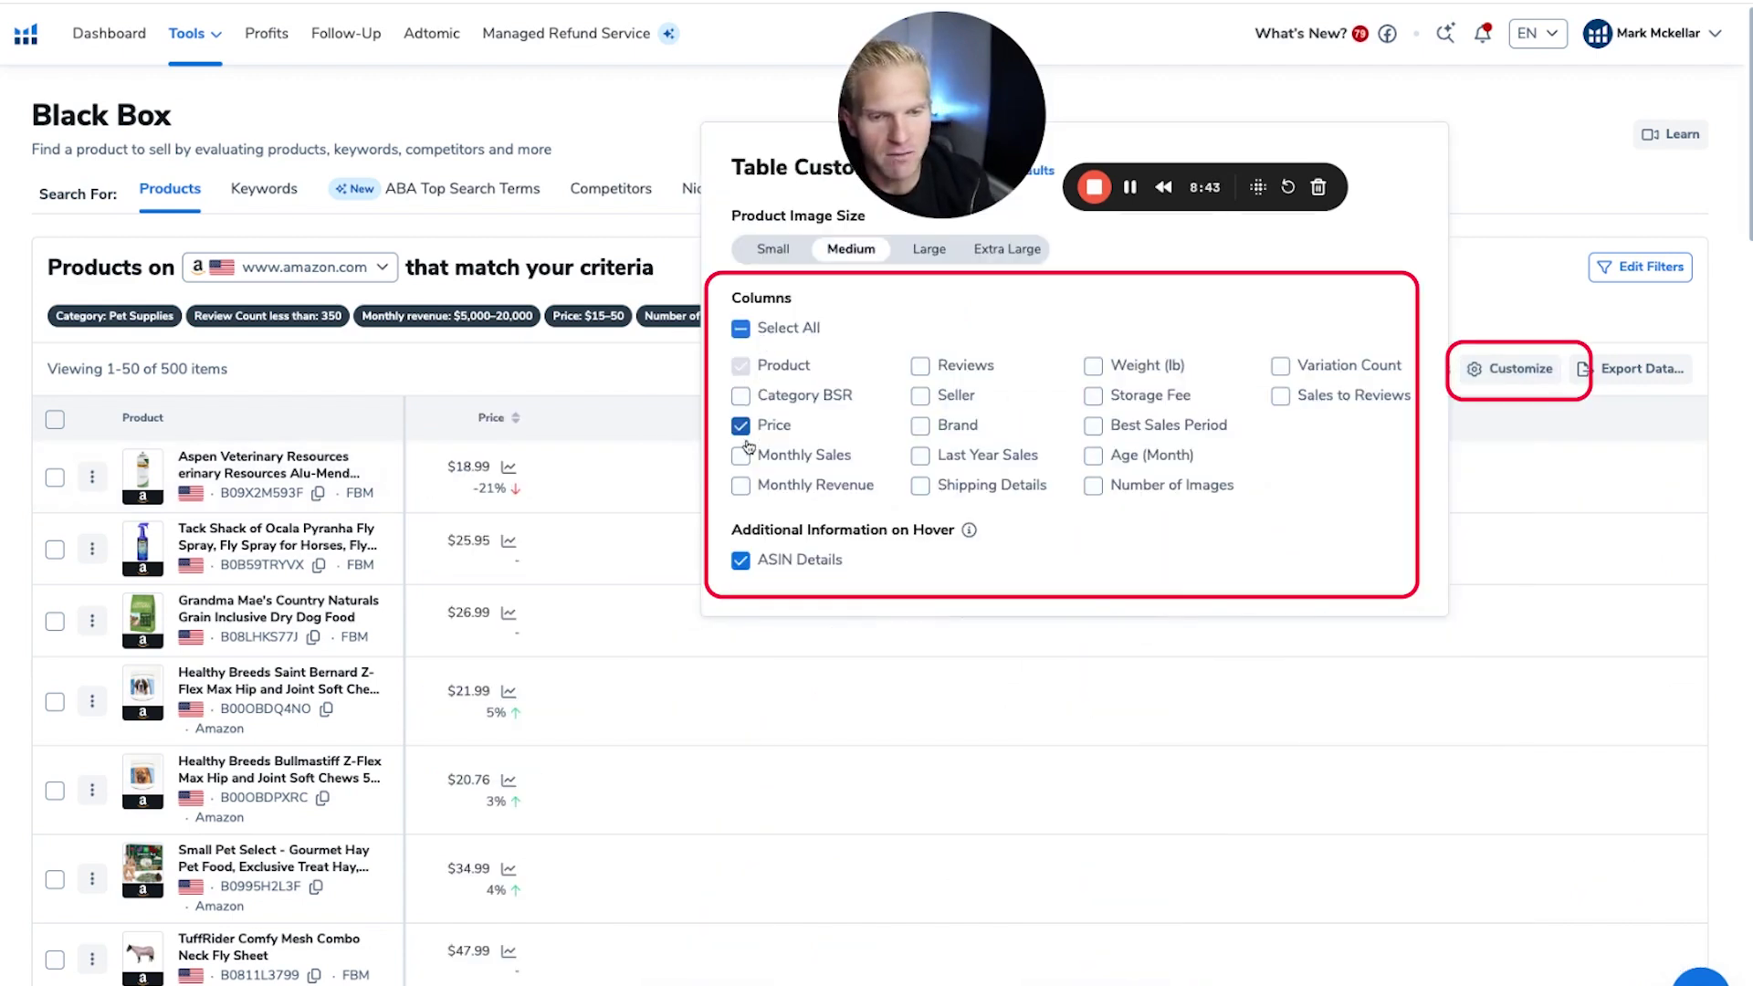
{"action": "left_click", "coordinate": [741, 455]}
{"action": "left_click", "coordinate": [741, 485]}
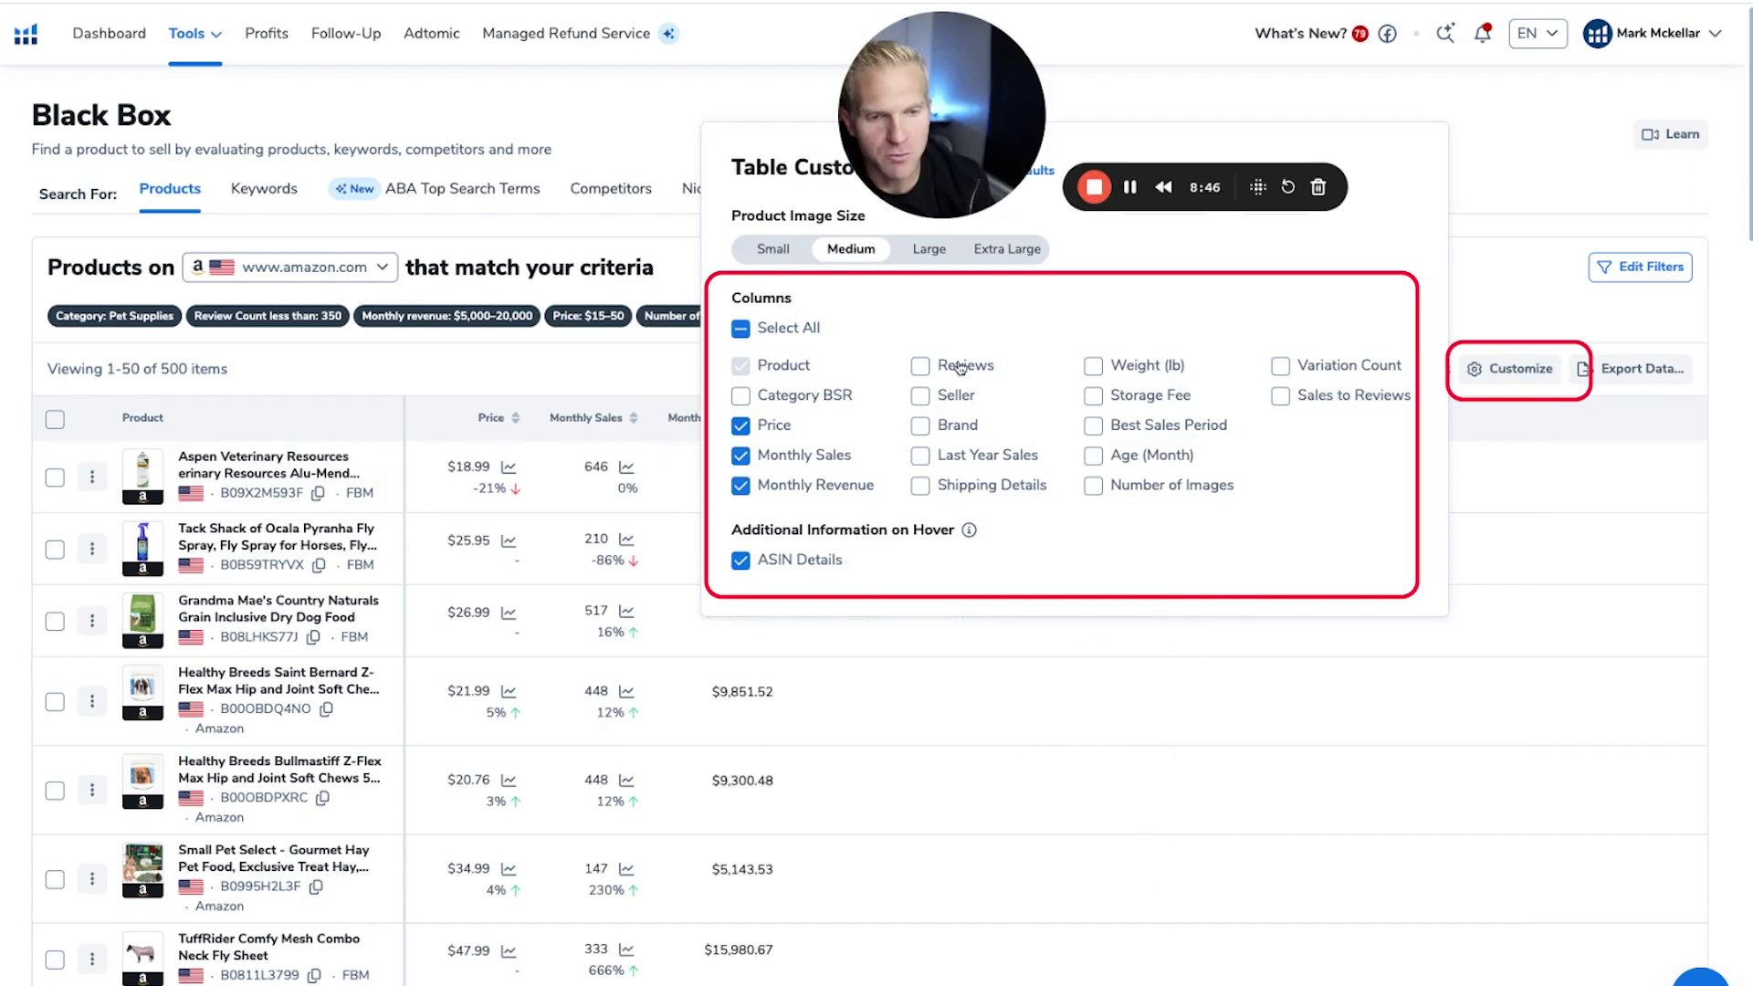
{"action": "left_click", "coordinate": [920, 367]}
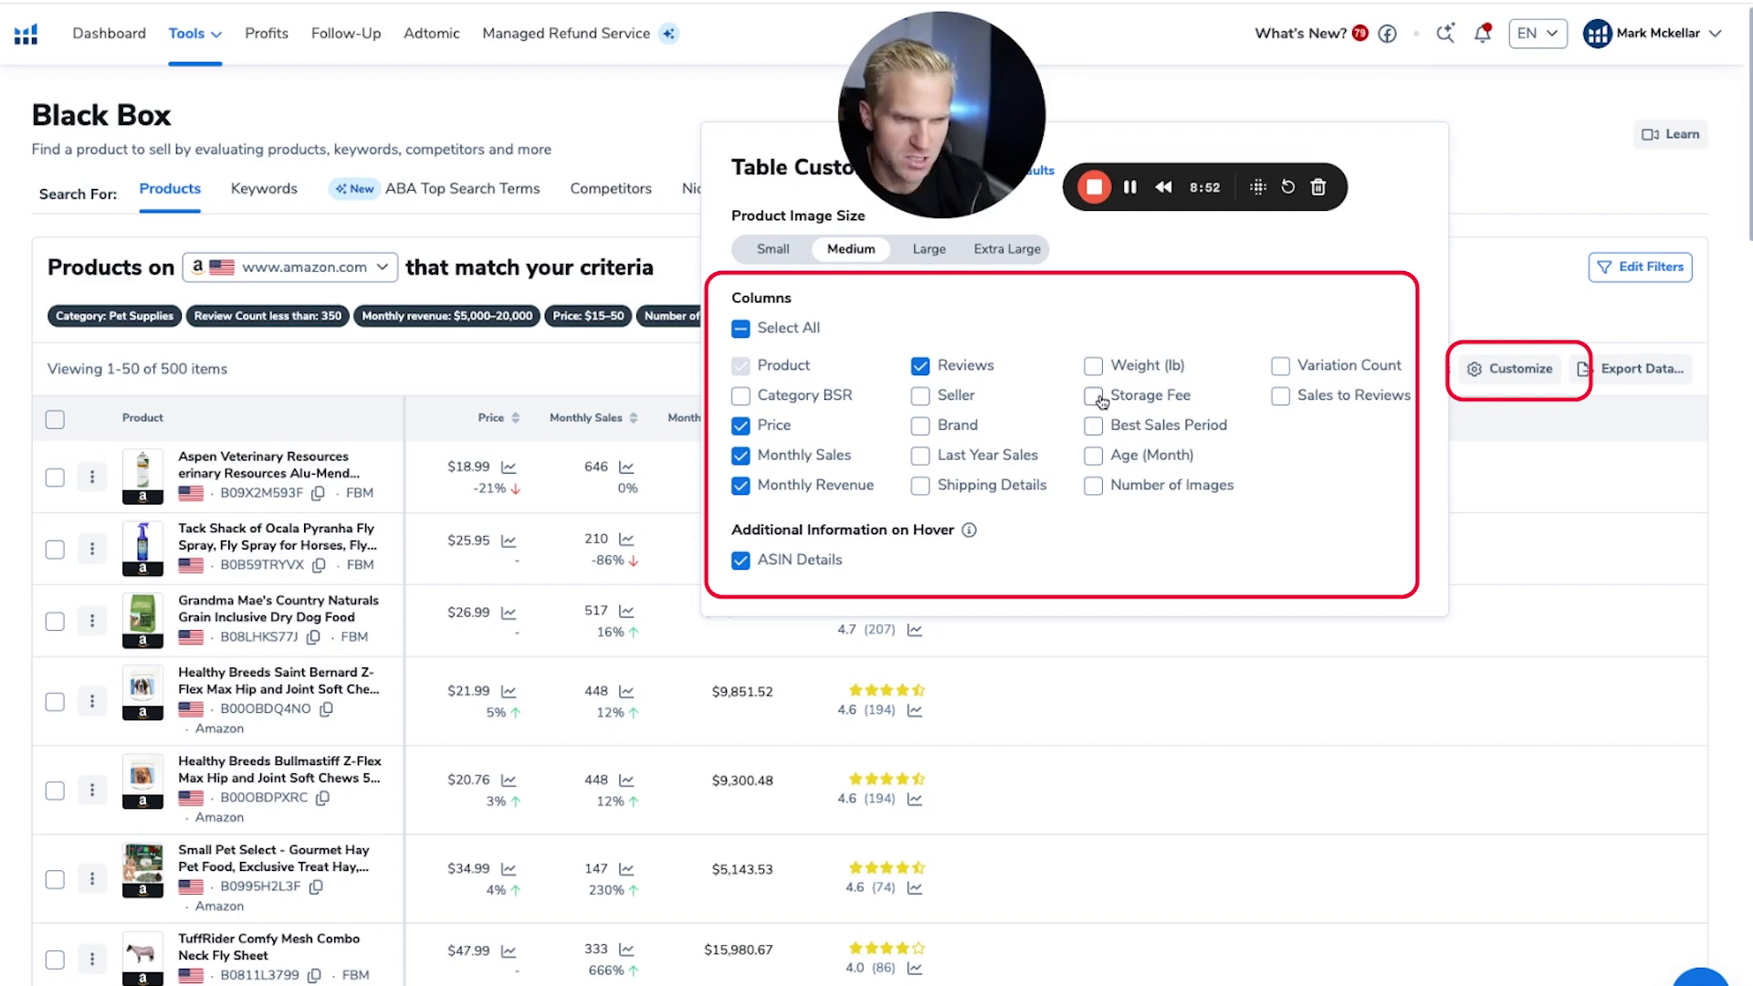
{"action": "left_click", "coordinate": [1098, 490]}
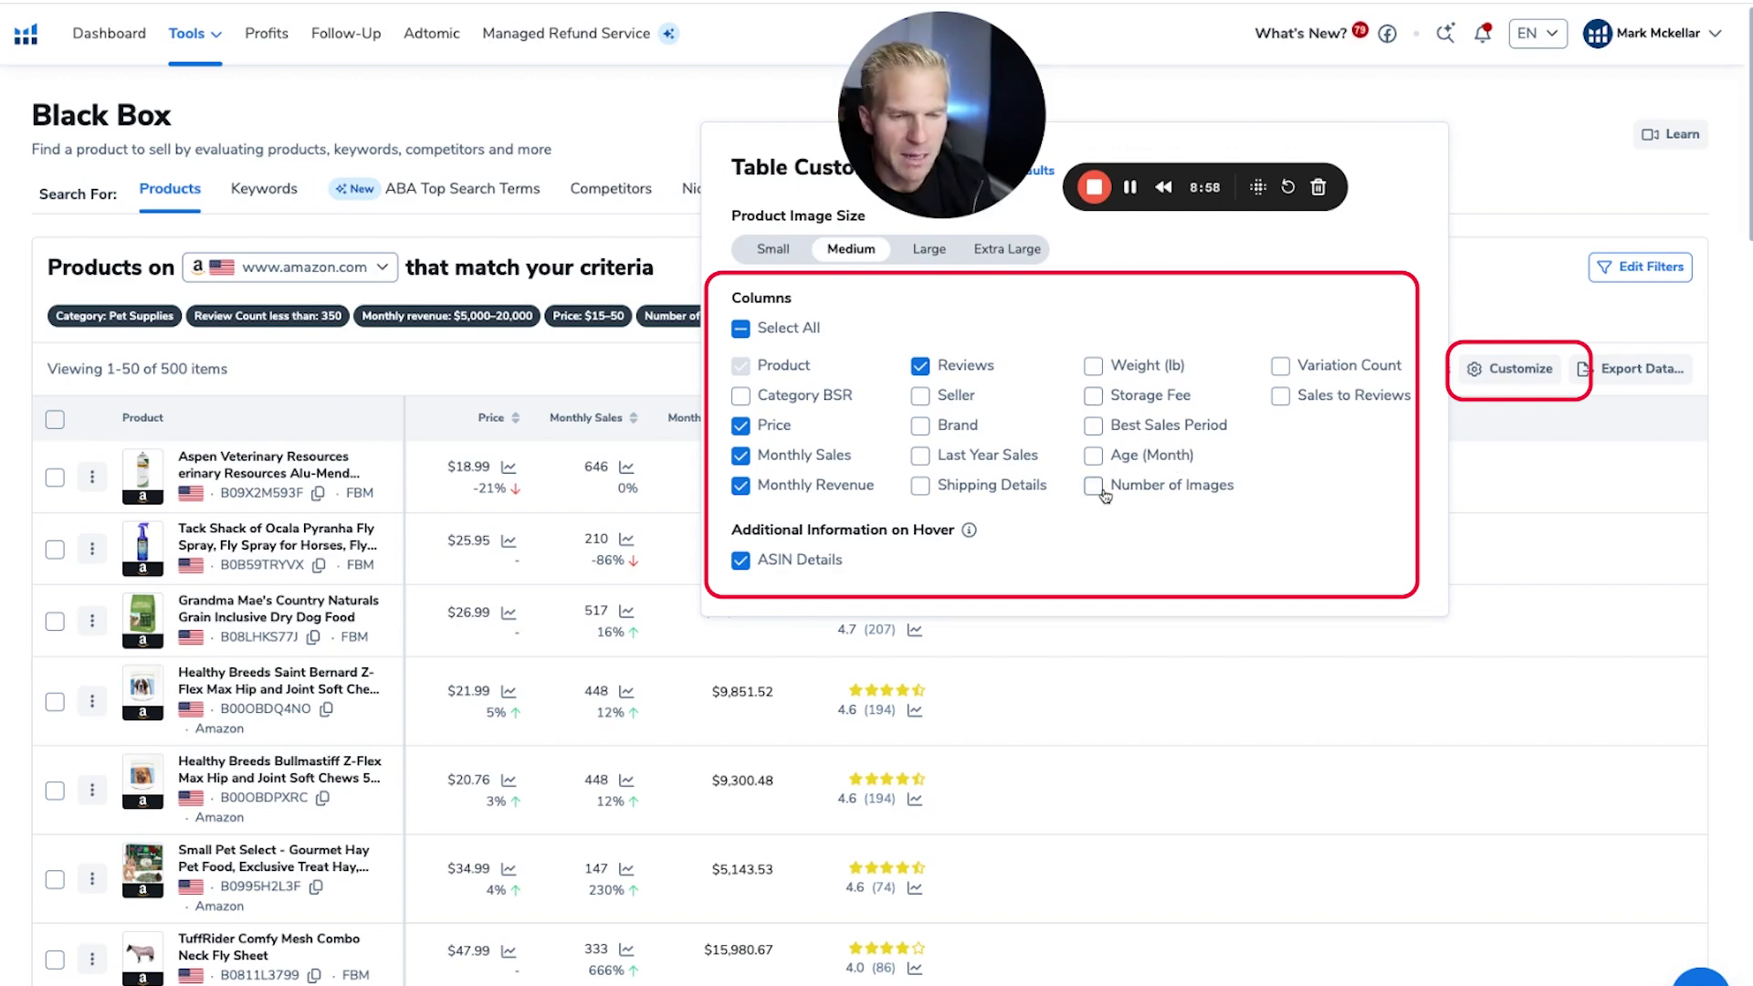
{"action": "left_click", "coordinate": [1283, 397]}
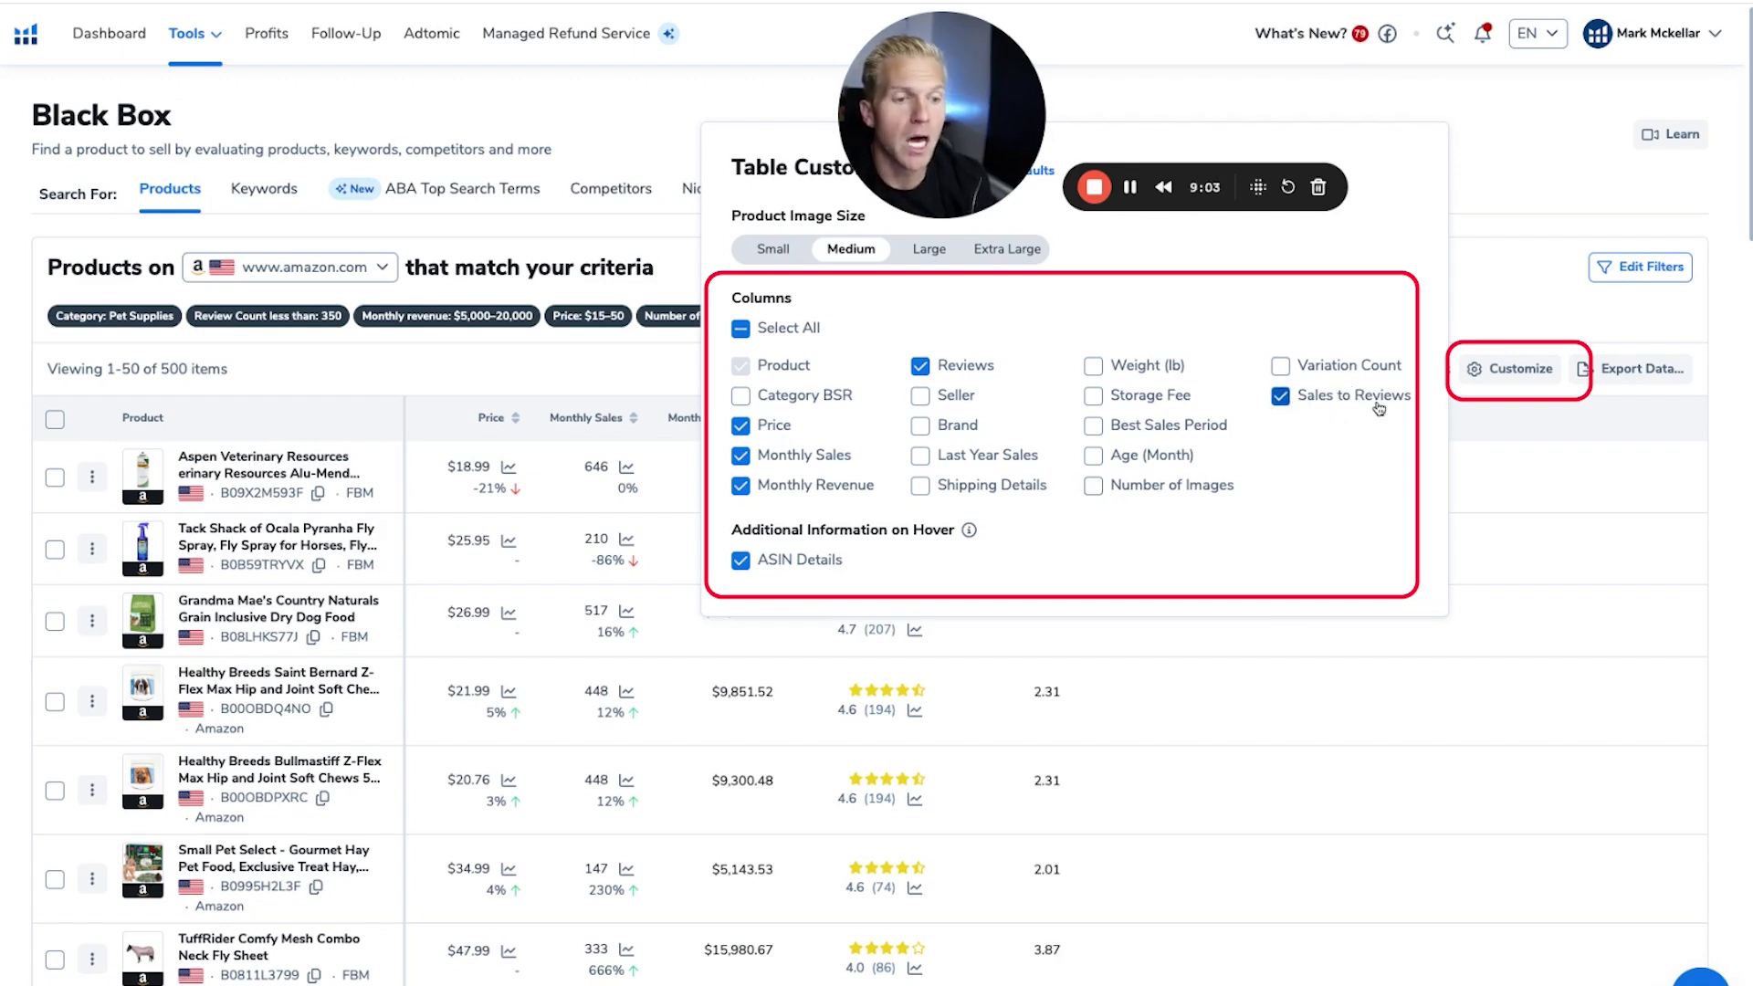
{"action": "left_click", "coordinate": [1471, 283]}
Sort the results by Monthly Sales and re-sort them by Sales to Reviews, both in descending order
{"action": "left_click", "coordinate": [586, 417]}
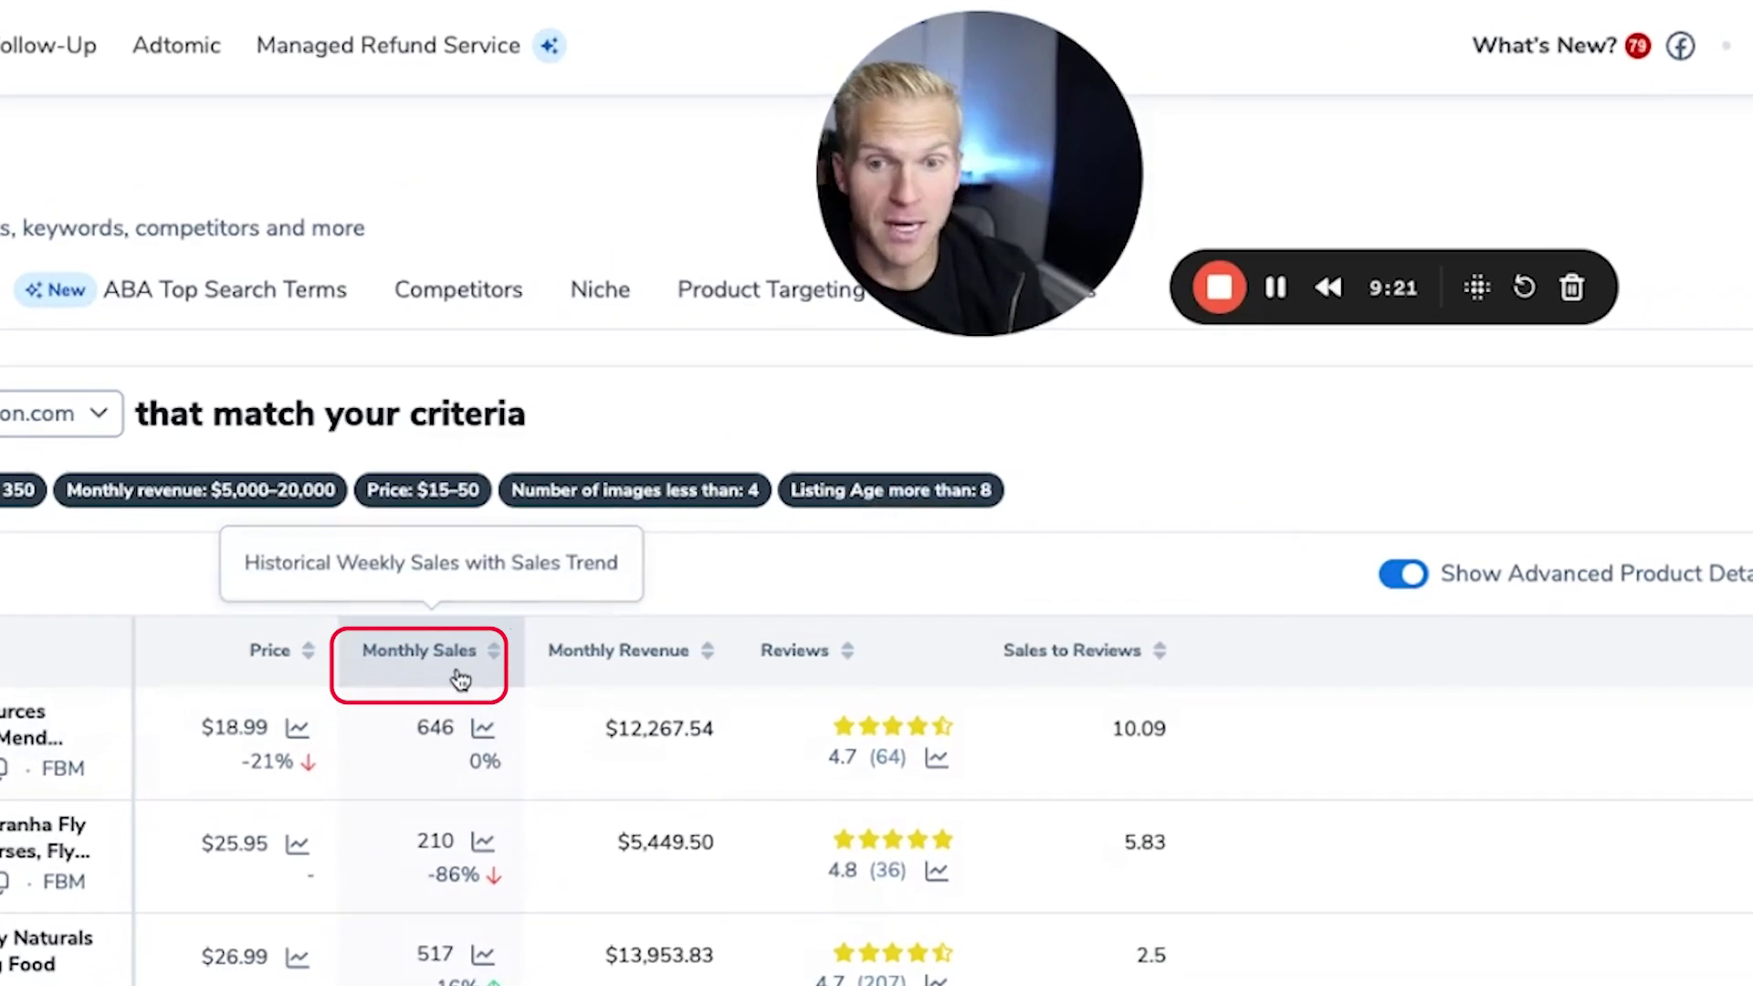
{"action": "left_click", "coordinate": [450, 692]}
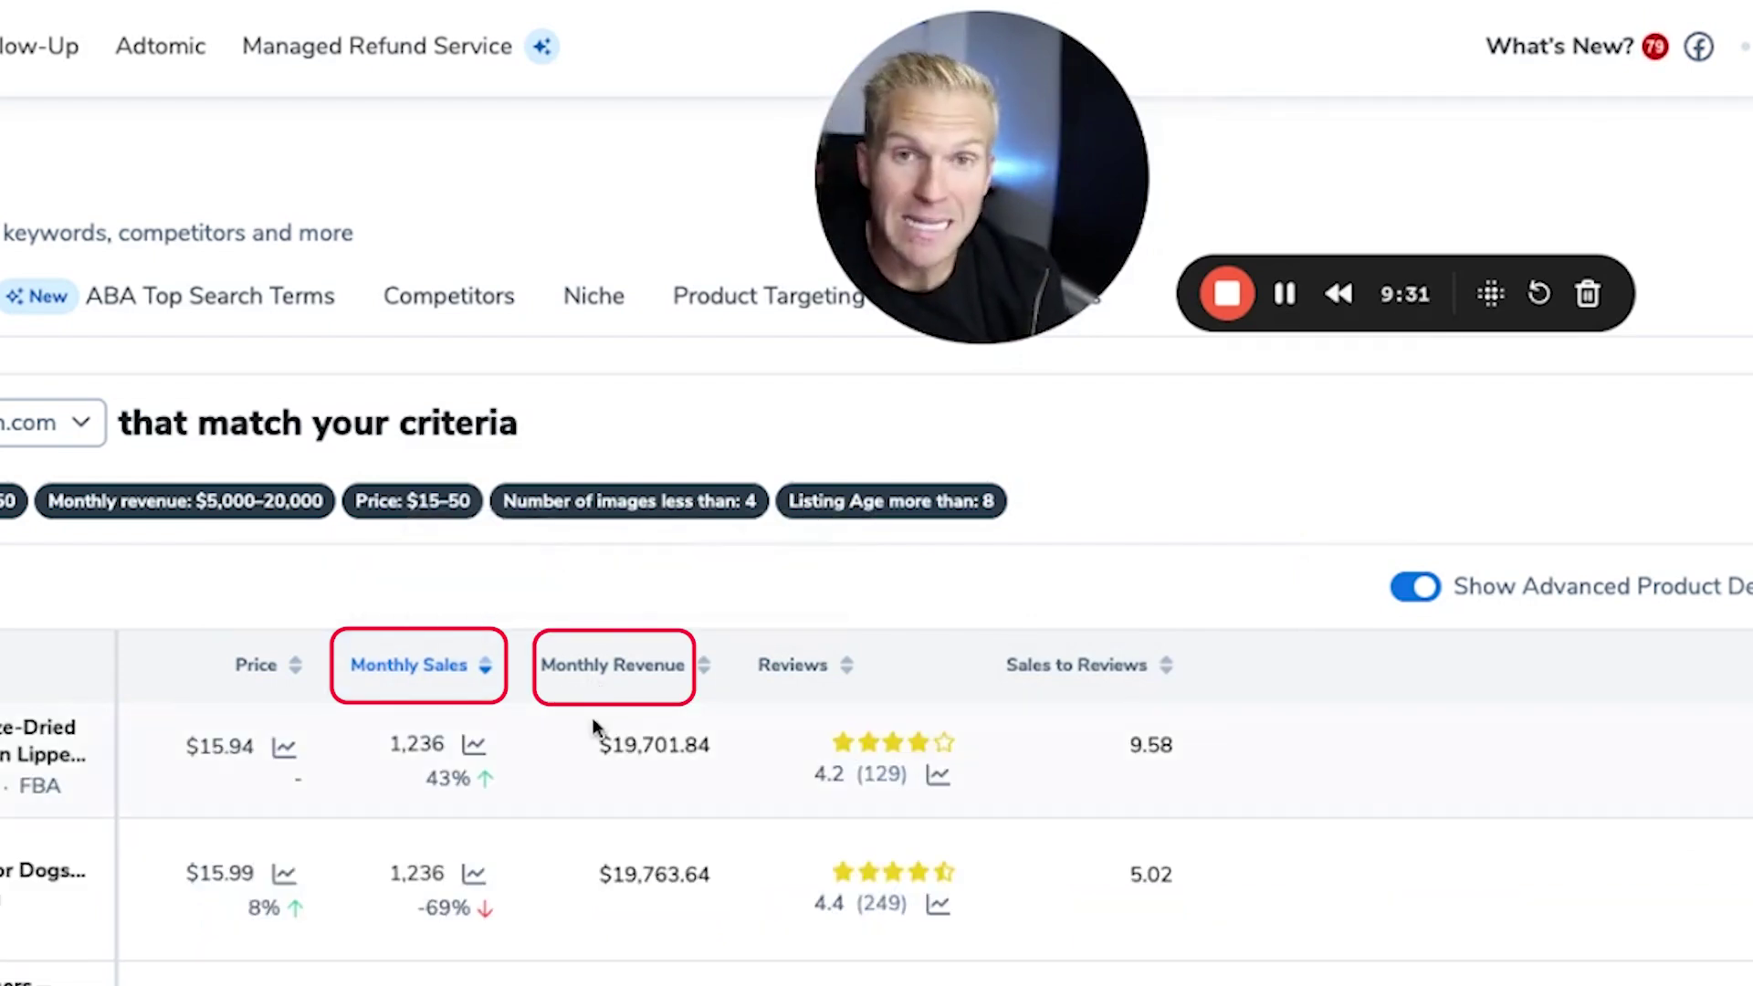
{"action": "left_click", "coordinate": [1066, 691]}
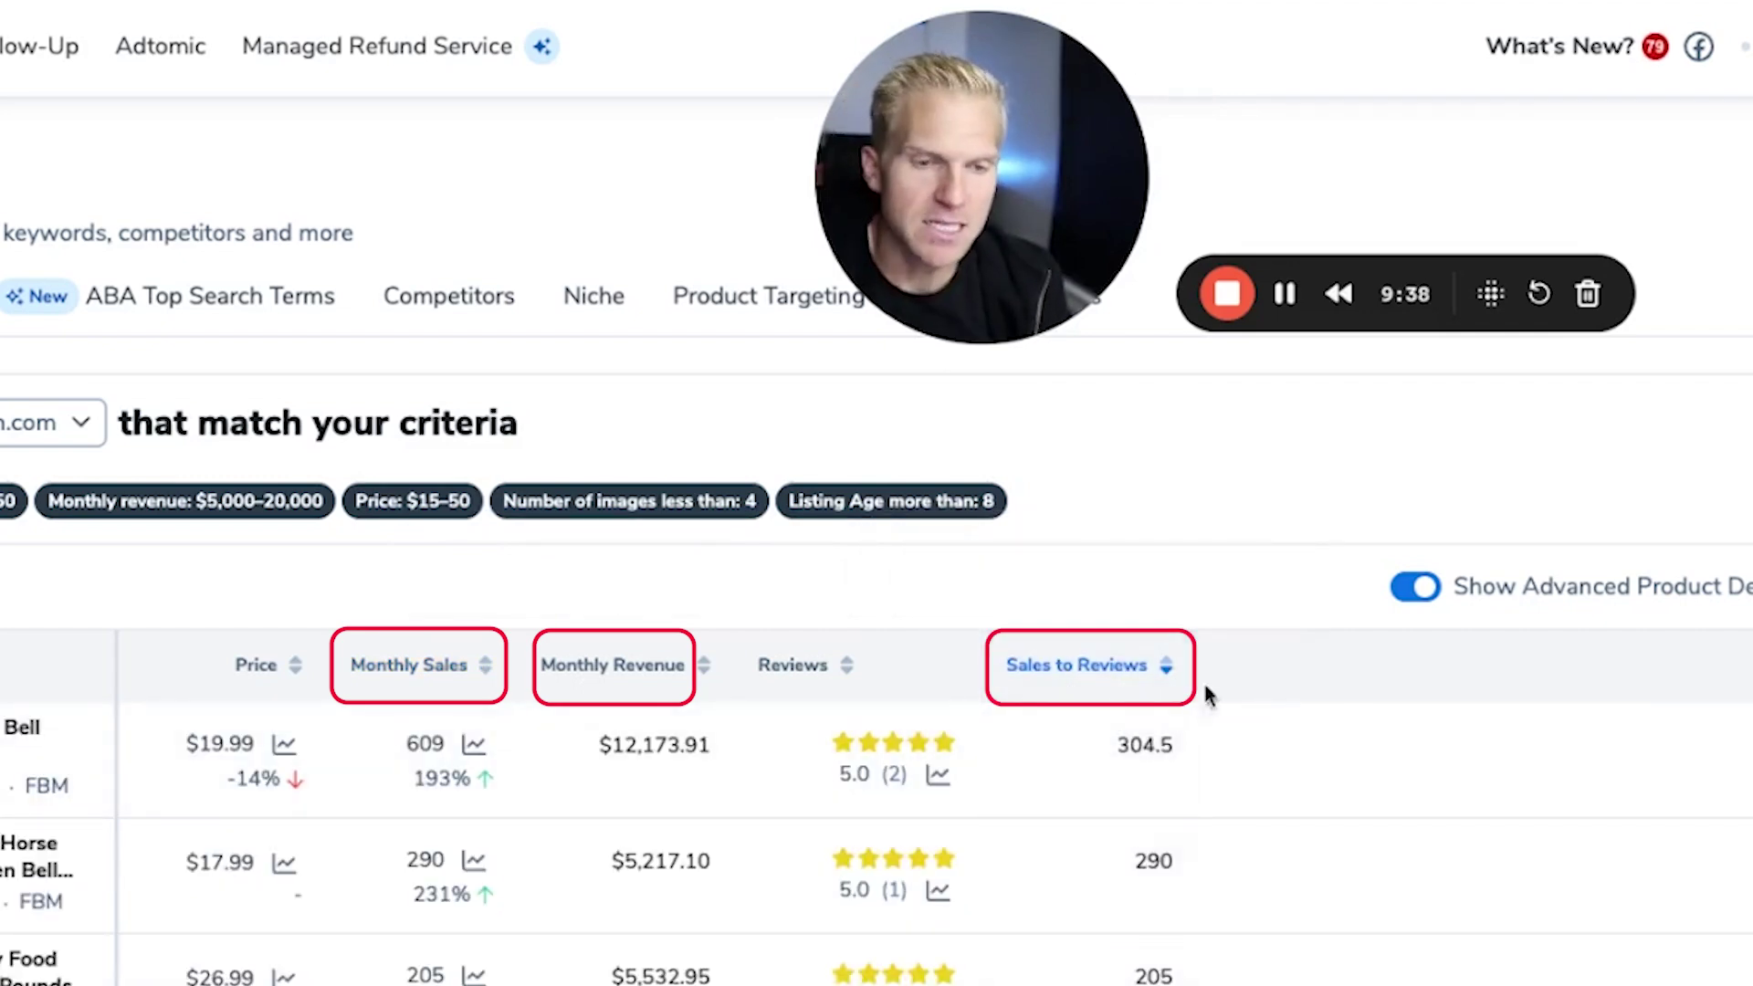
{"action": "mouse_move", "coordinate": [1083, 673]}
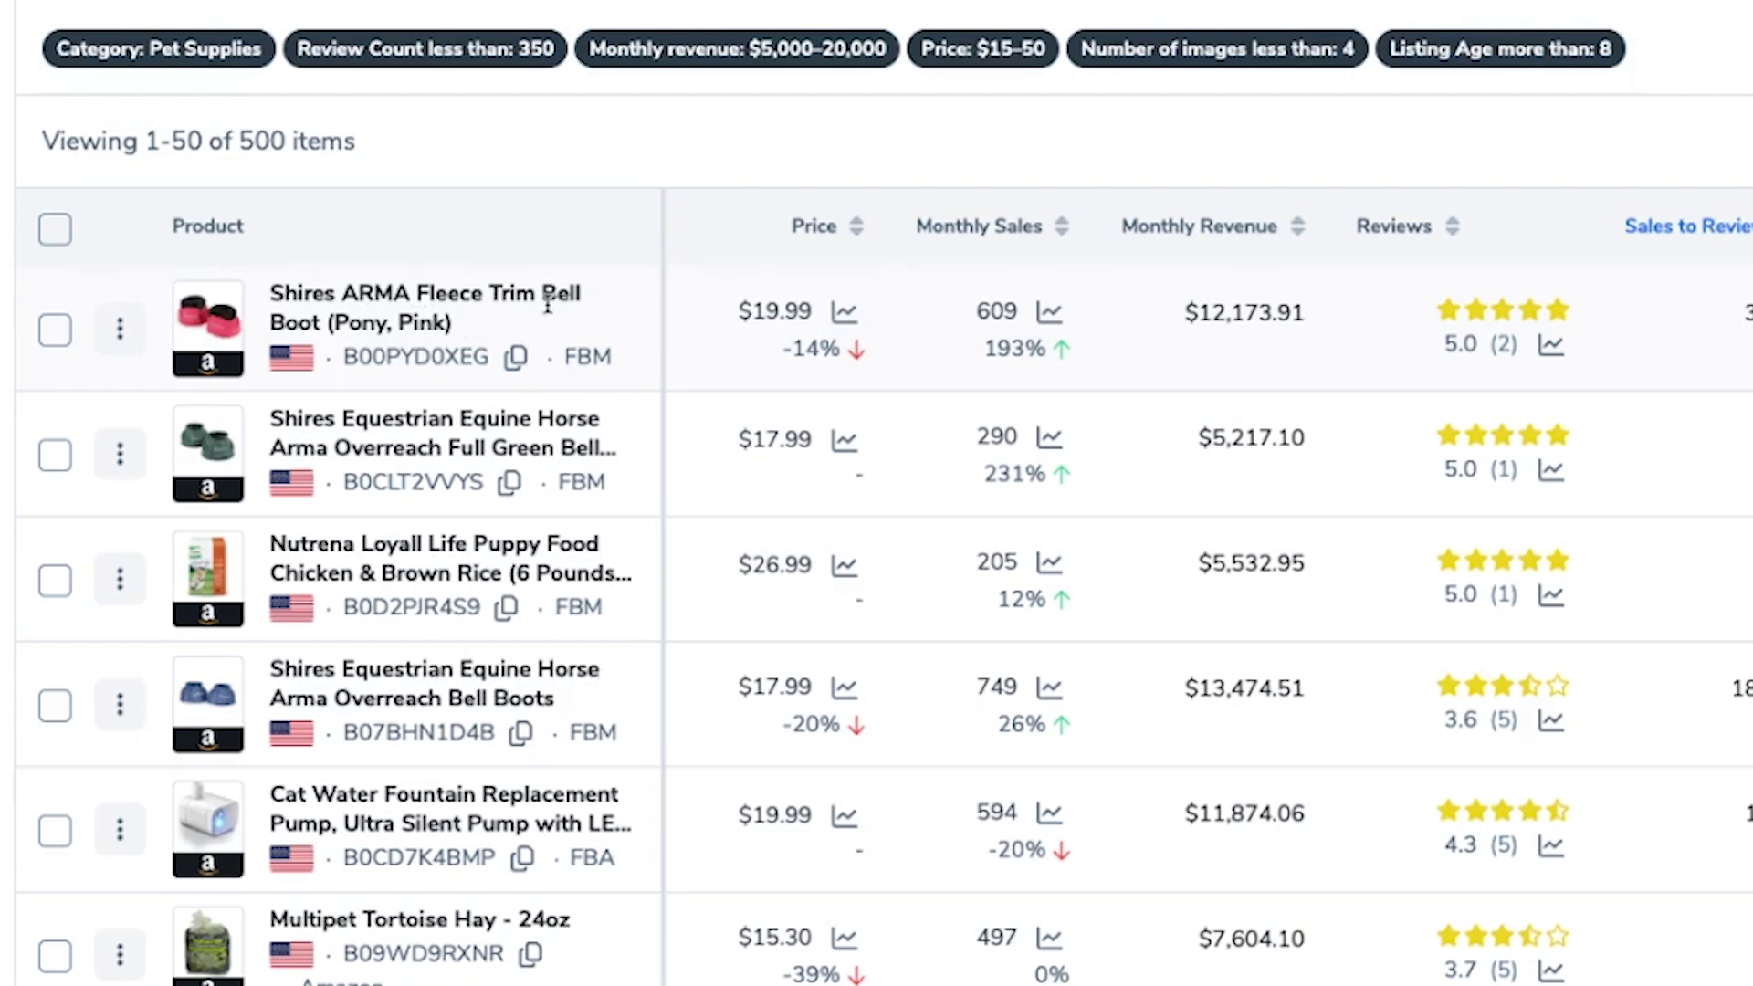
Check the price and monthly revenue of the Shires ARMA Fleece Trim Bell Boot and open its Amazon listing
{"action": "double_click", "coordinate": [758, 315]}
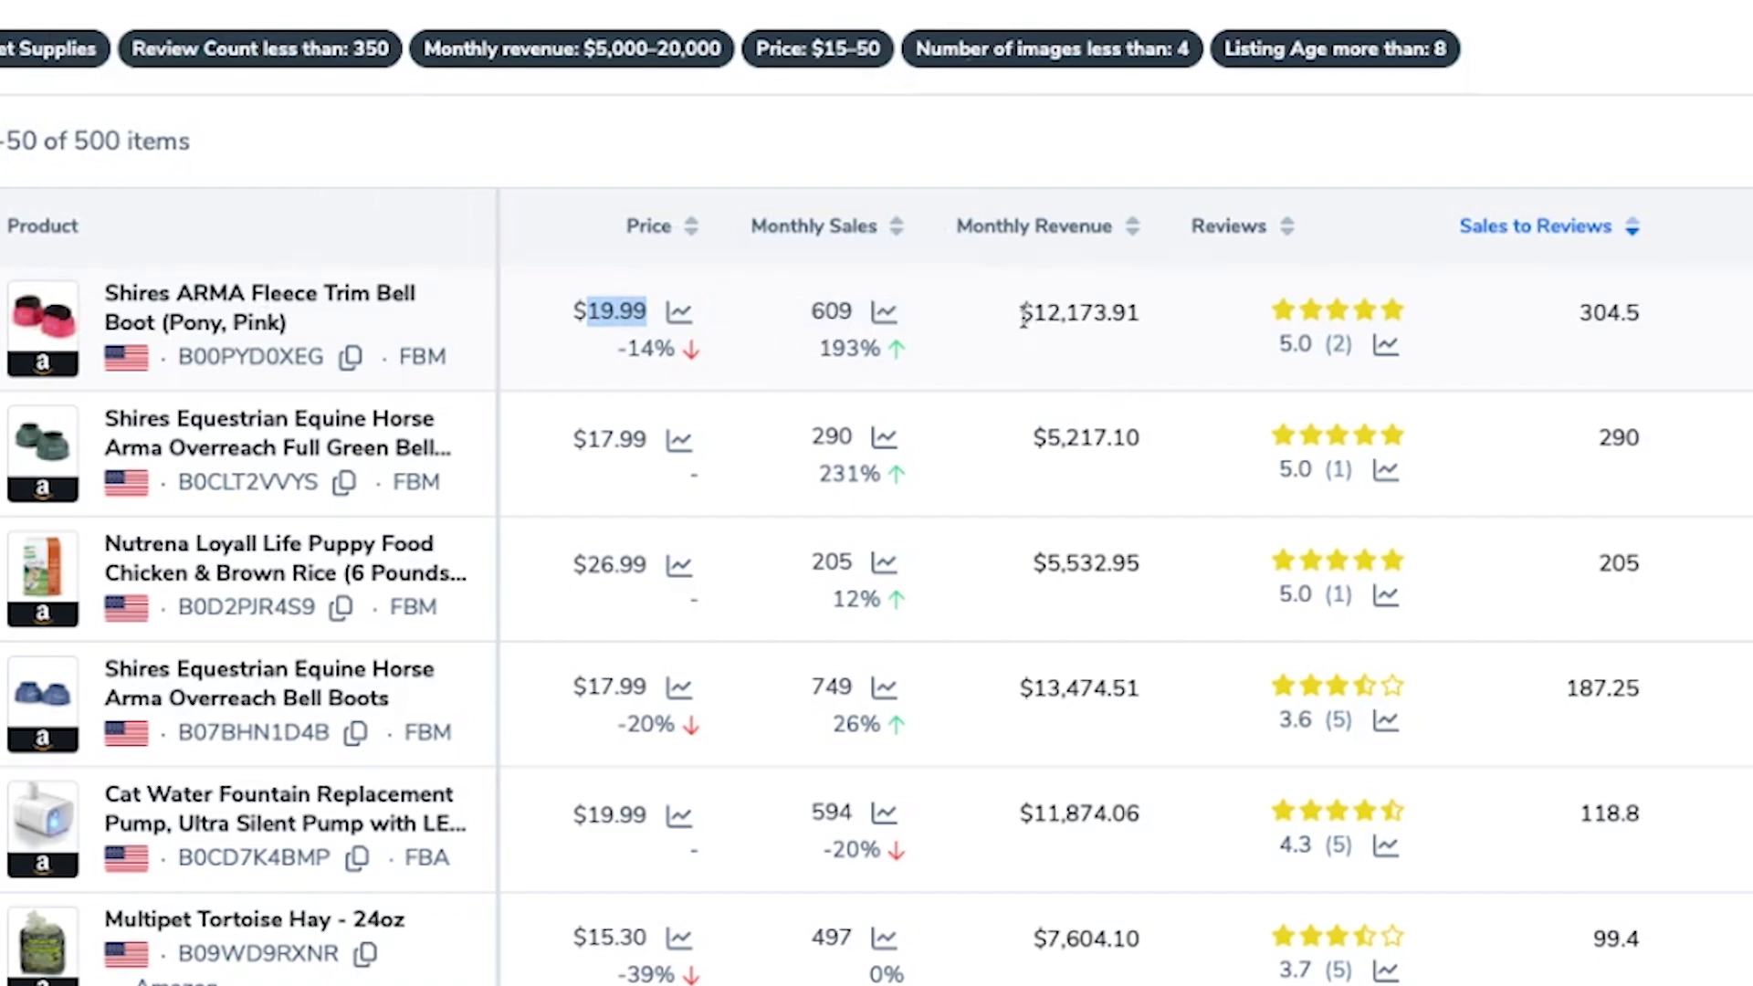
{"action": "left_click_drag", "start_coordinate": [1126, 313], "coordinate": [1023, 313]}
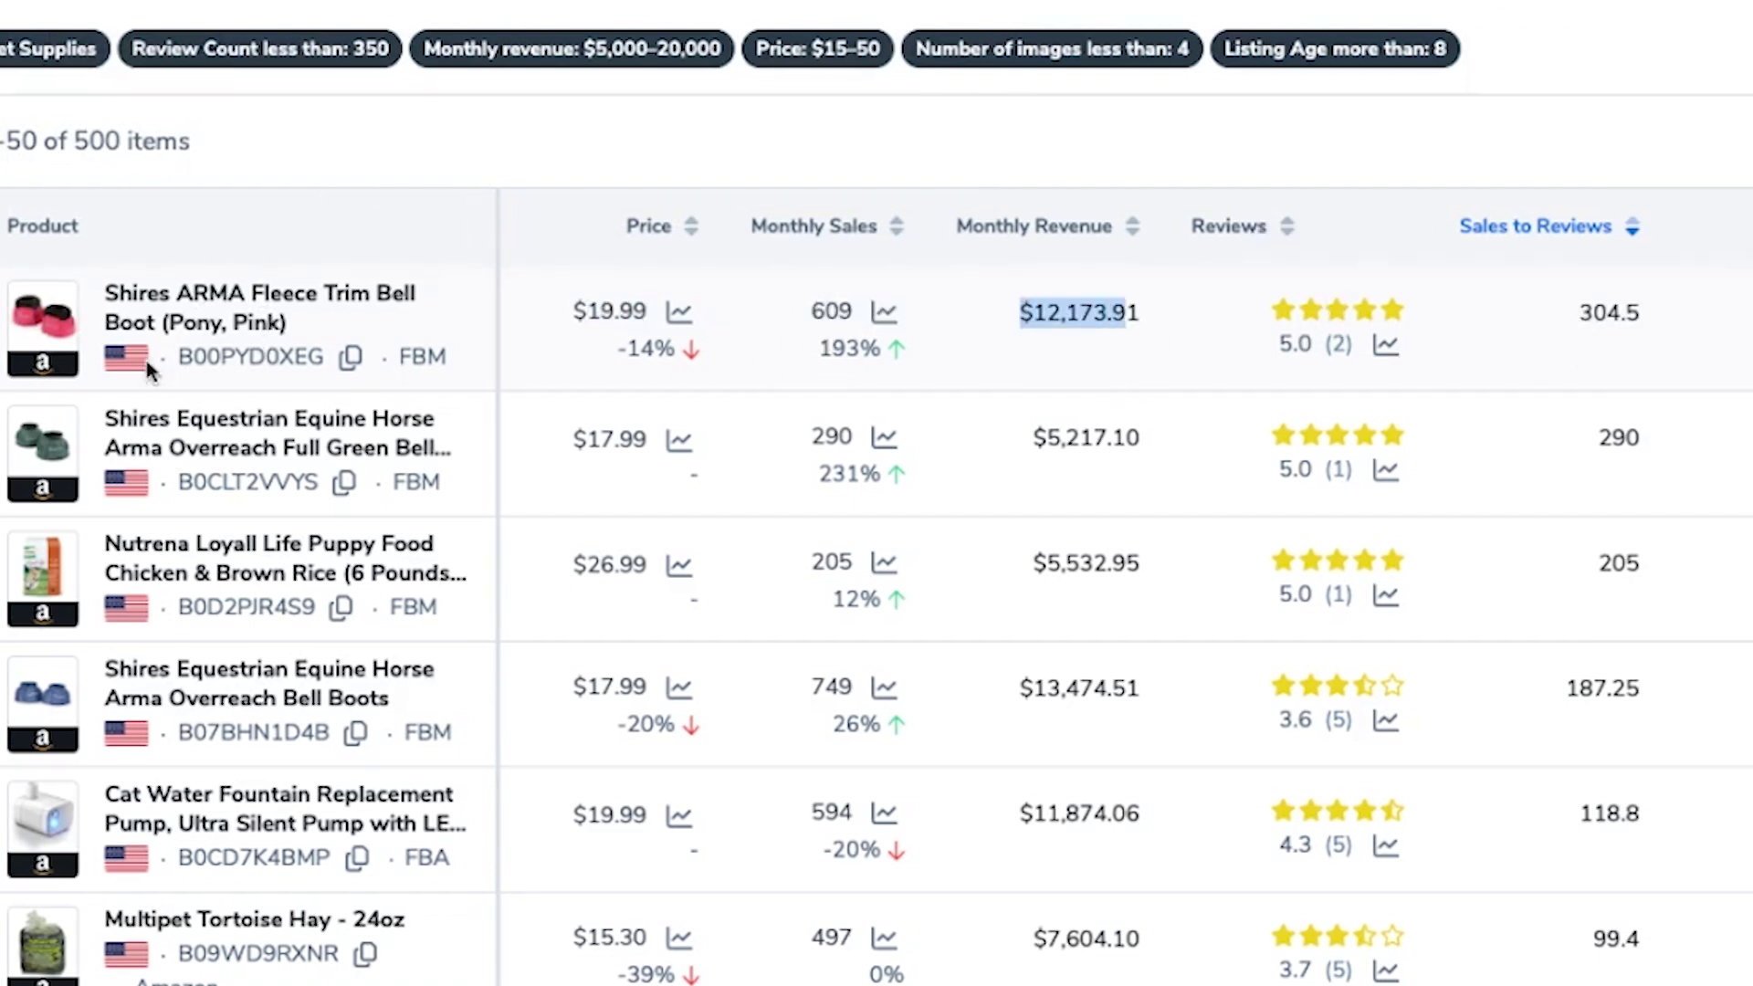
{"action": "left_click", "coordinate": [1173, 365]}
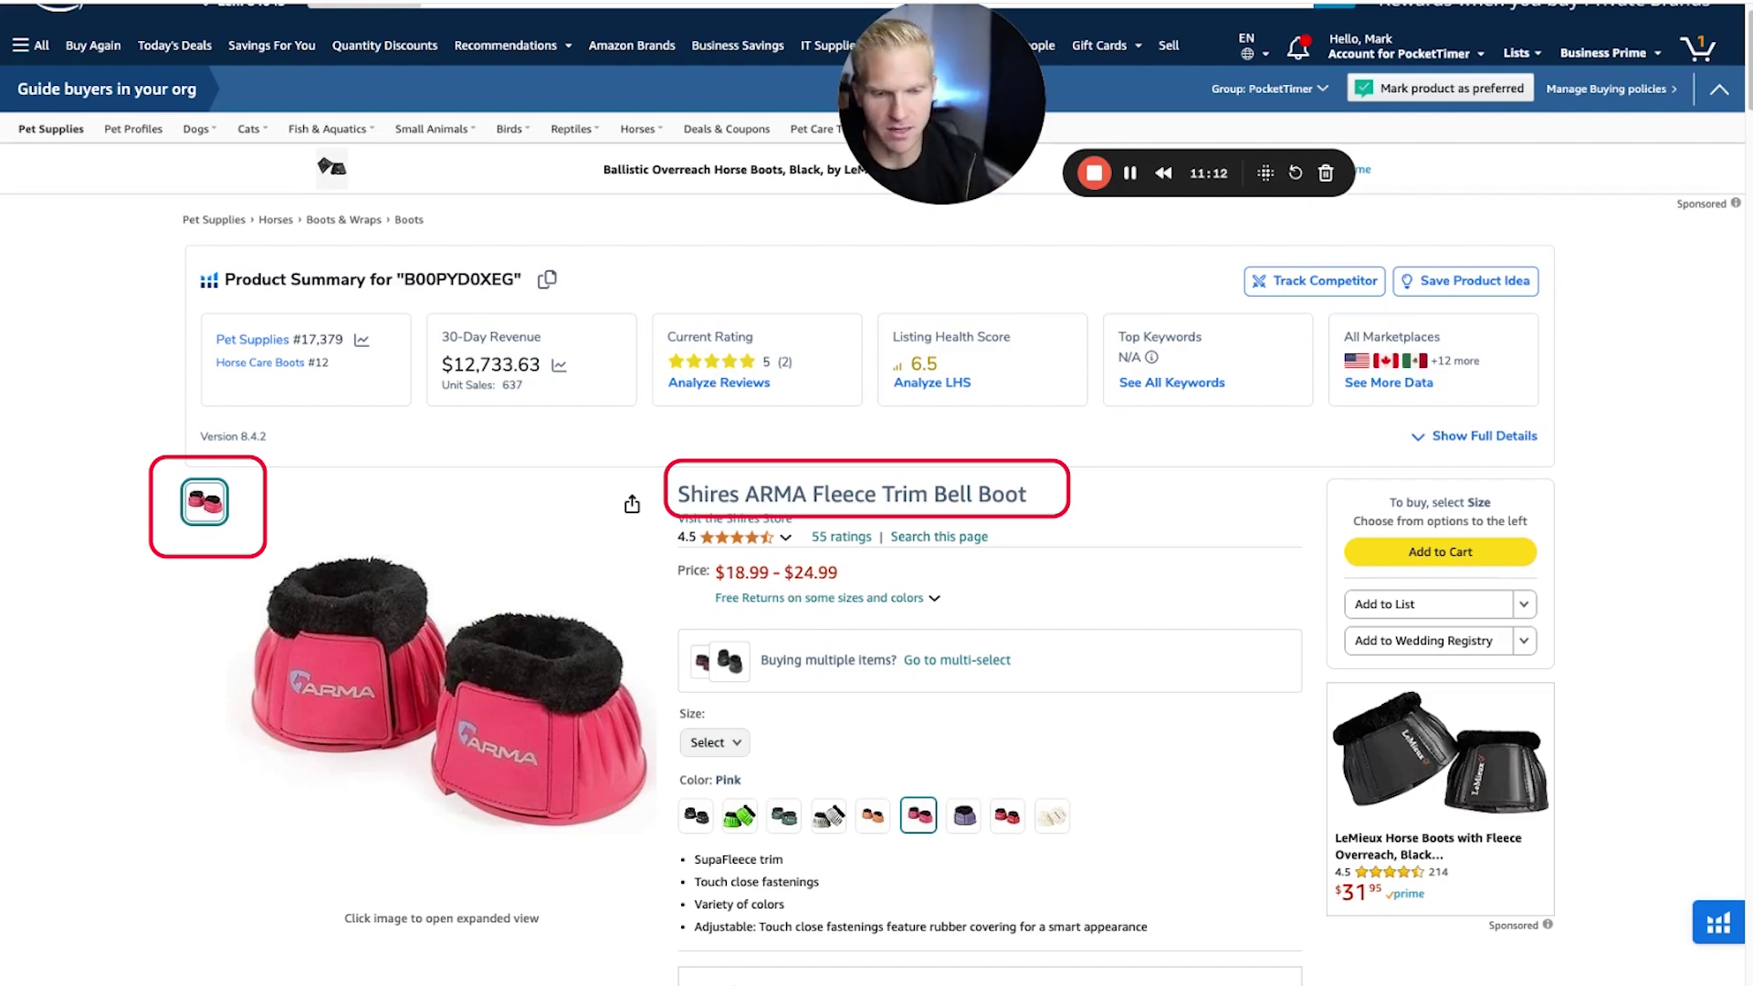
Examine the bell boot's 30-day revenue in the product summary and its price and sales rank history on the listing
{"action": "left_click_drag", "start_coordinate": [492, 365], "coordinate": [447, 367]}
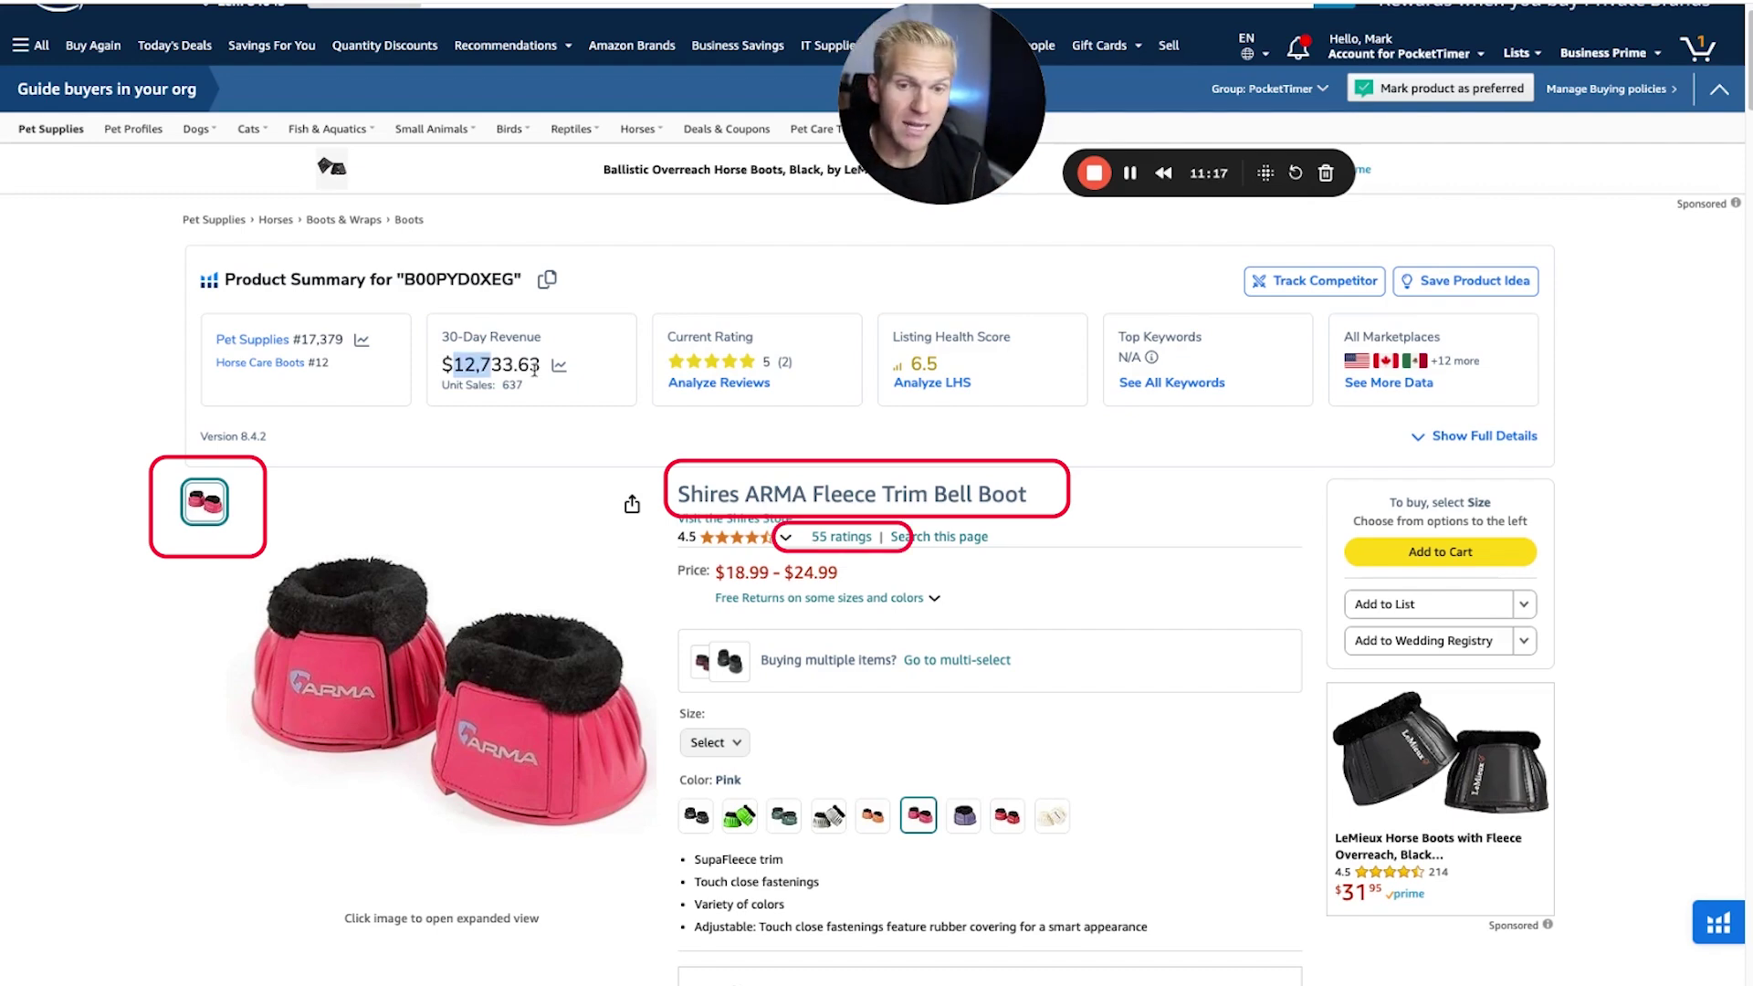
{"action": "double_click", "coordinate": [535, 369]}
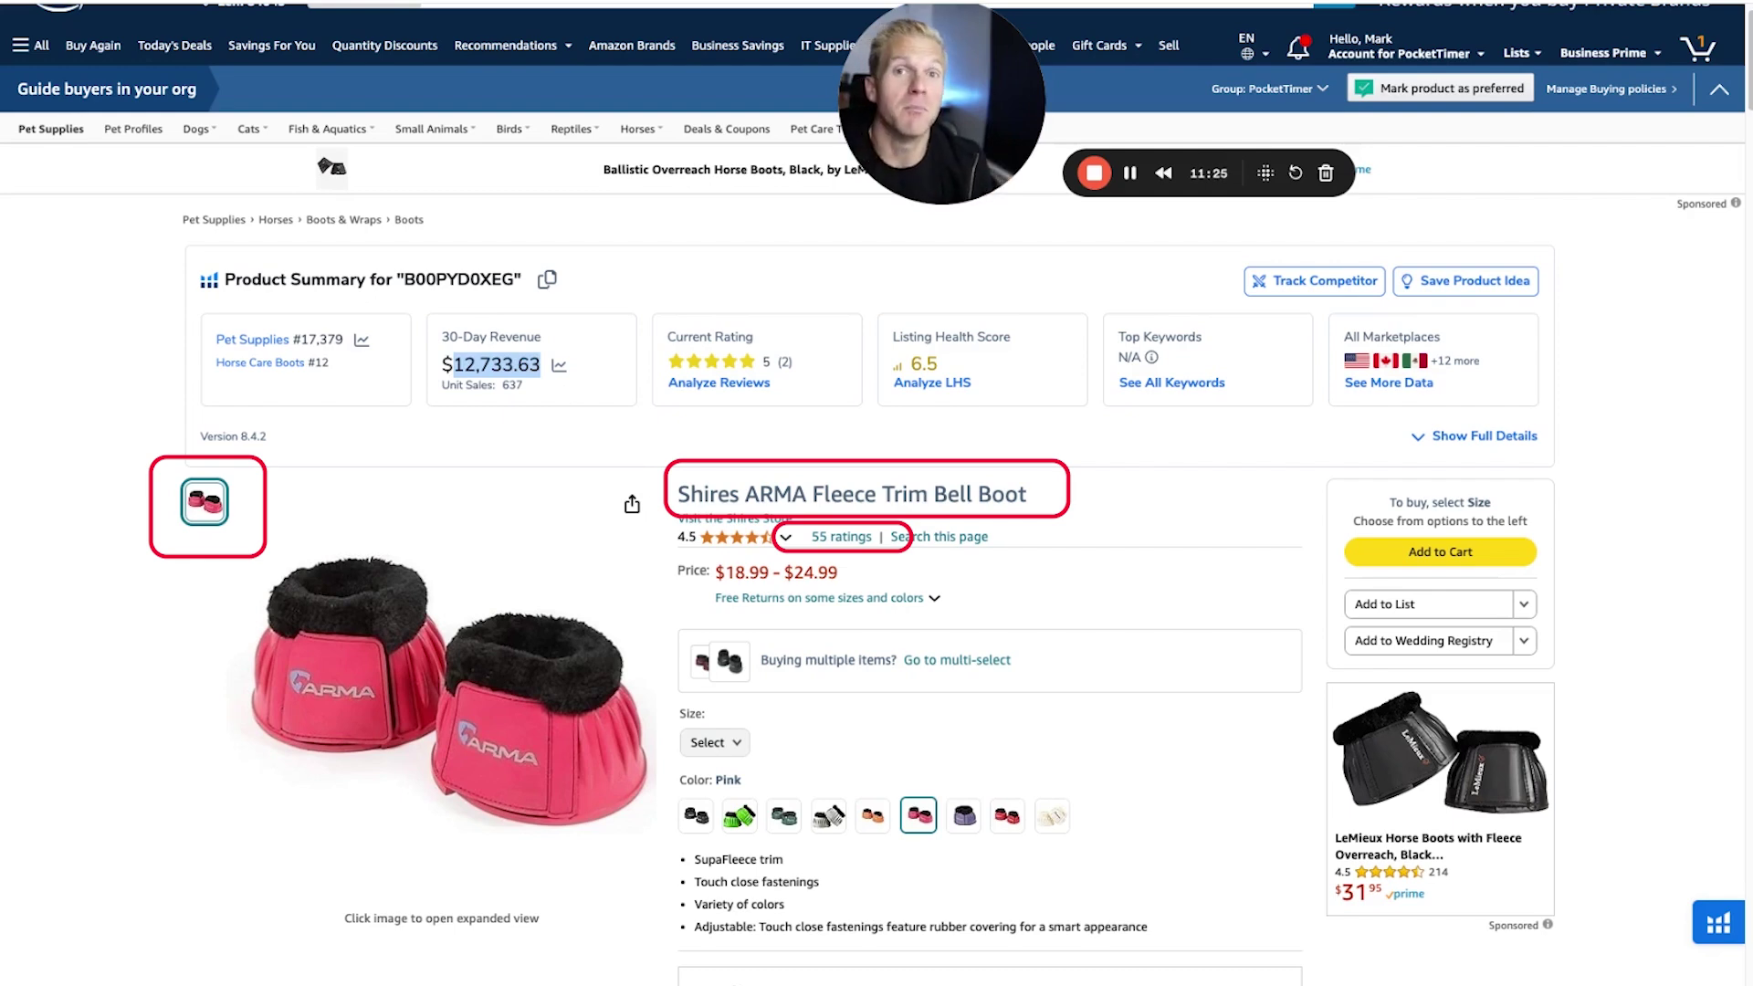
{"action": "left_click", "coordinate": [535, 369]}
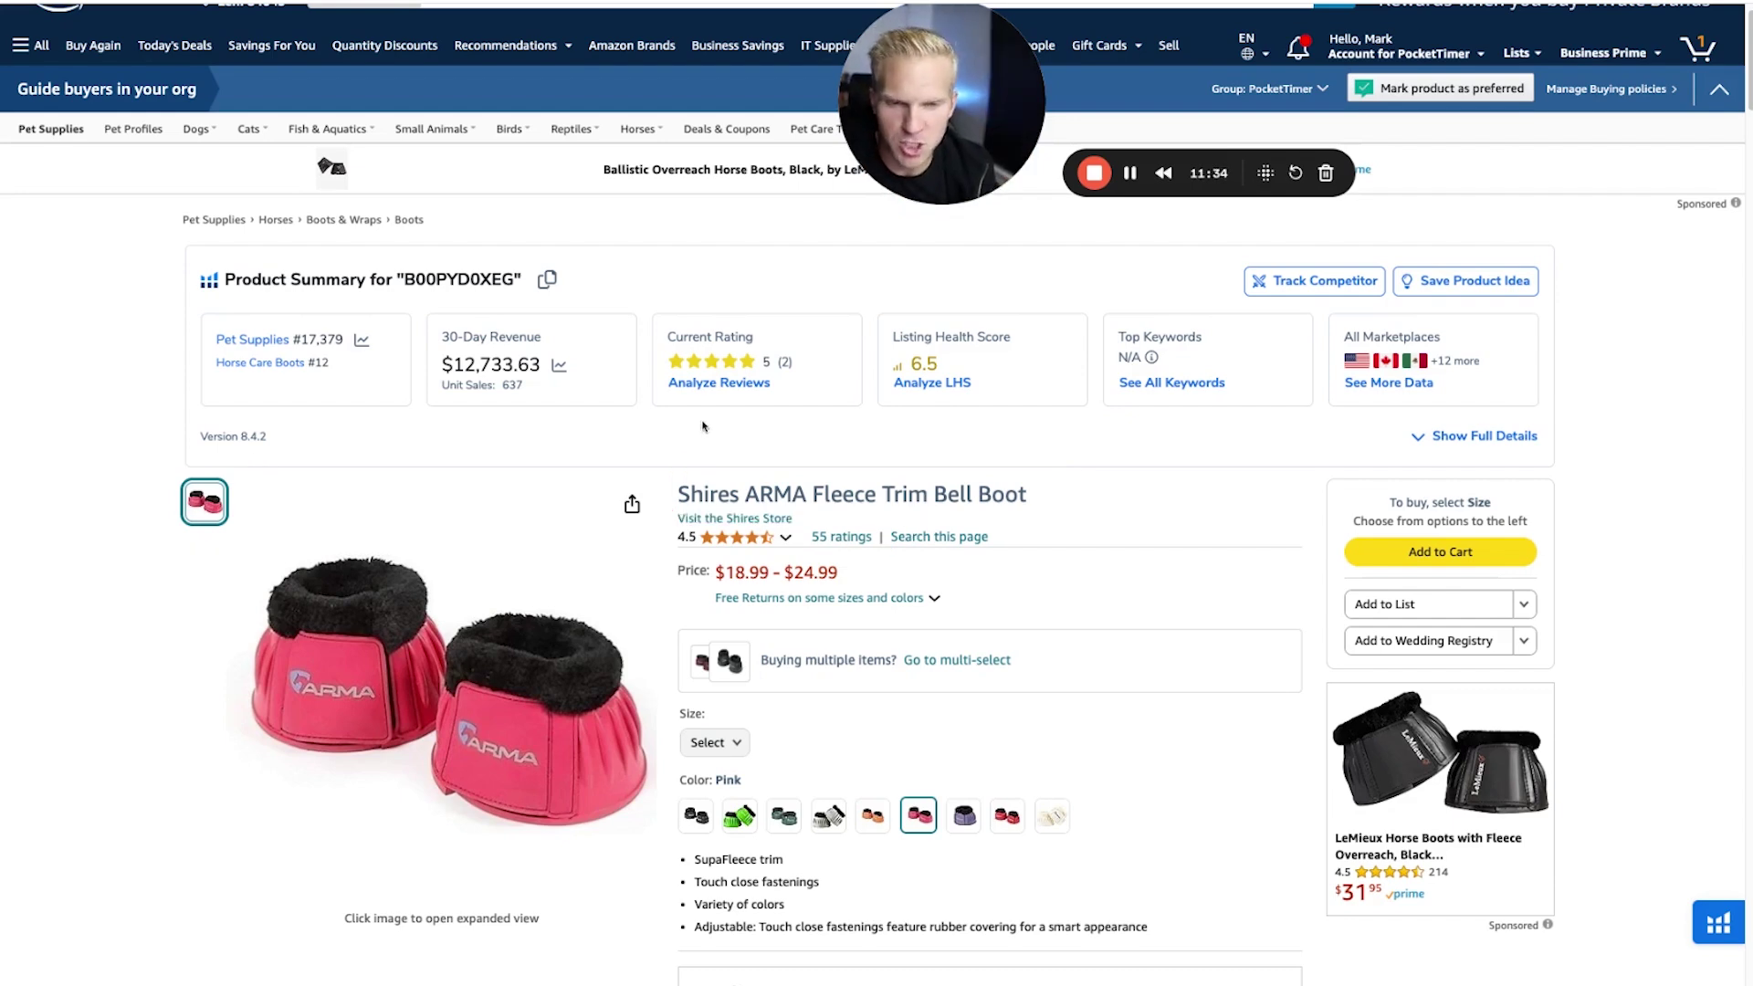
{"action": "scroll", "coordinate": [698, 429], "scroll_direction": "down", "scroll_amount": 20}
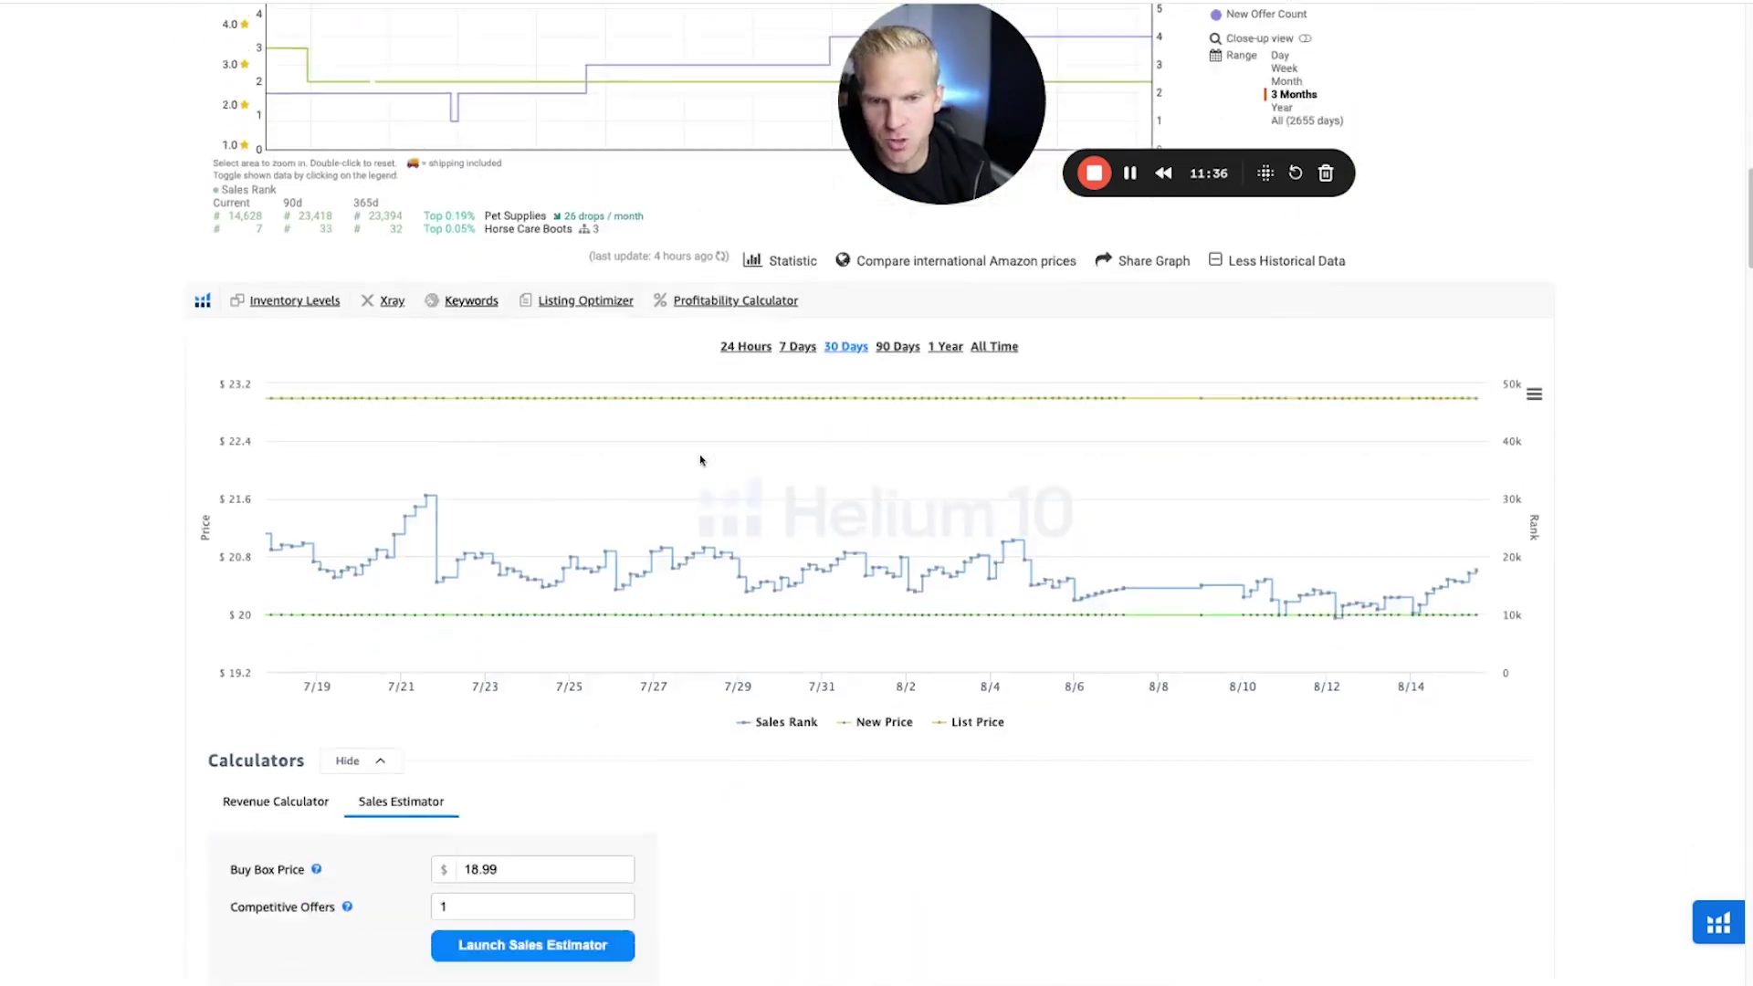